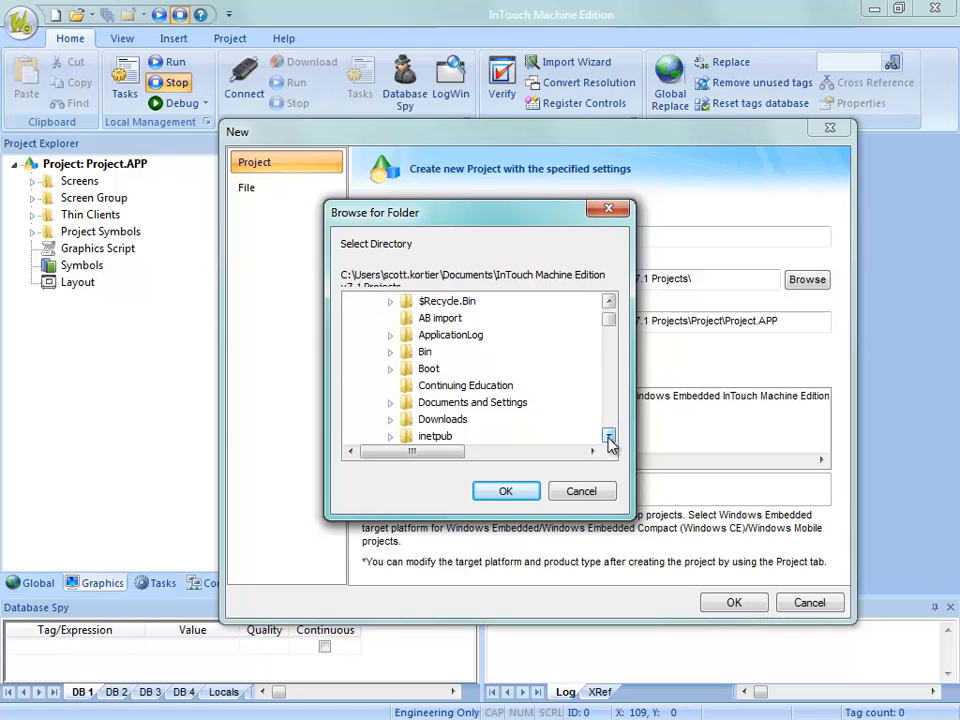
# Set the new project's location to the C:\ITME_Projects folder
pyautogui.click(609, 438)
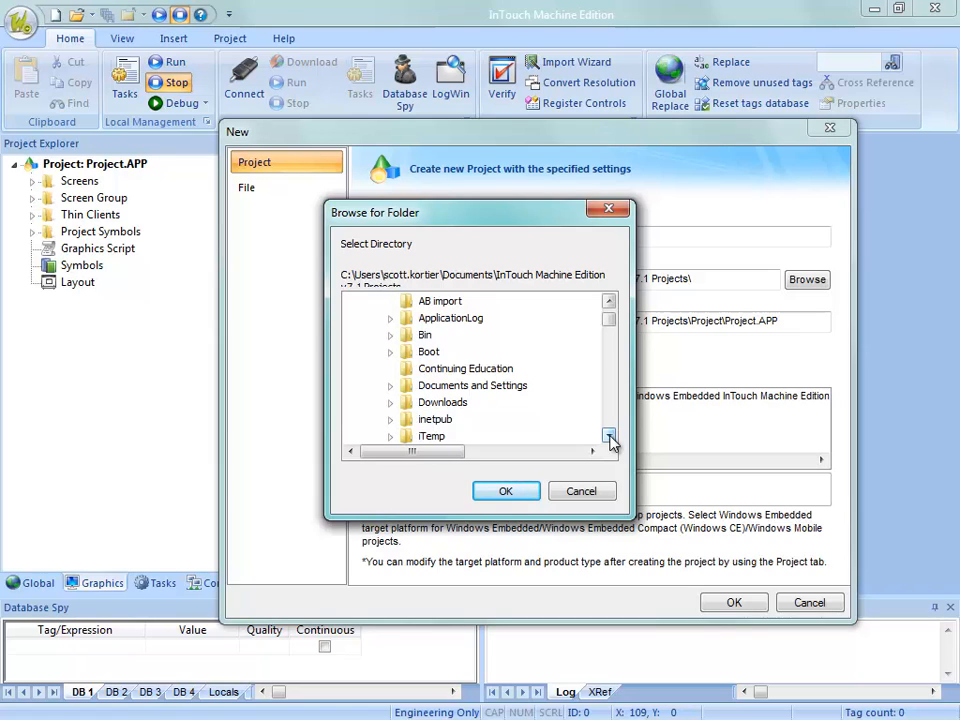
pyautogui.click(609, 438)
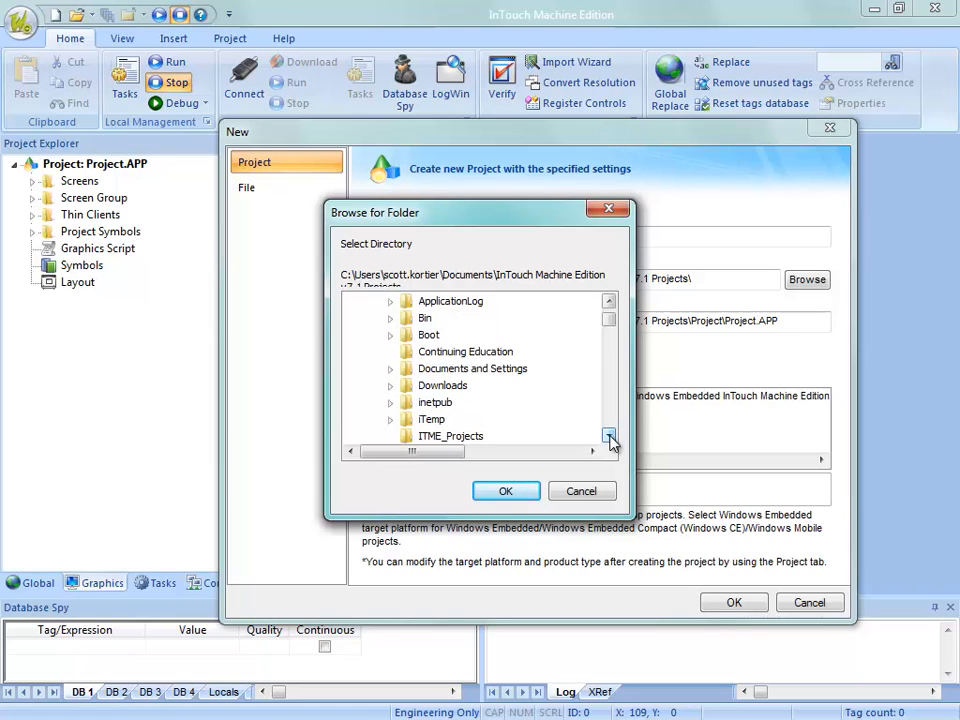
pyautogui.click(610, 439)
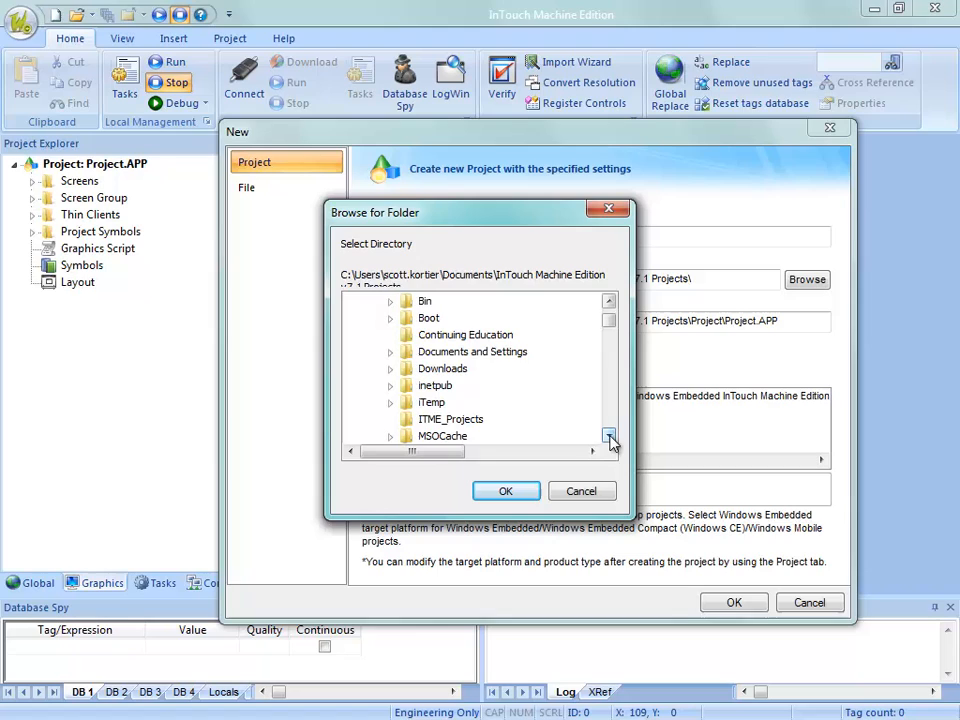
pyautogui.click(450, 420)
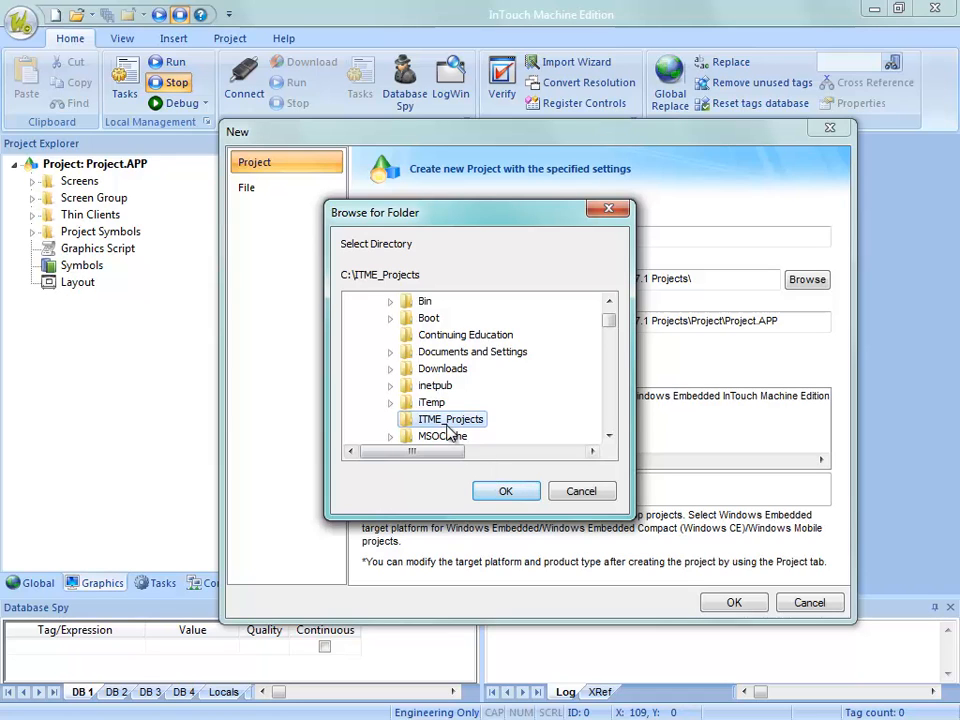
pyautogui.click(500, 489)
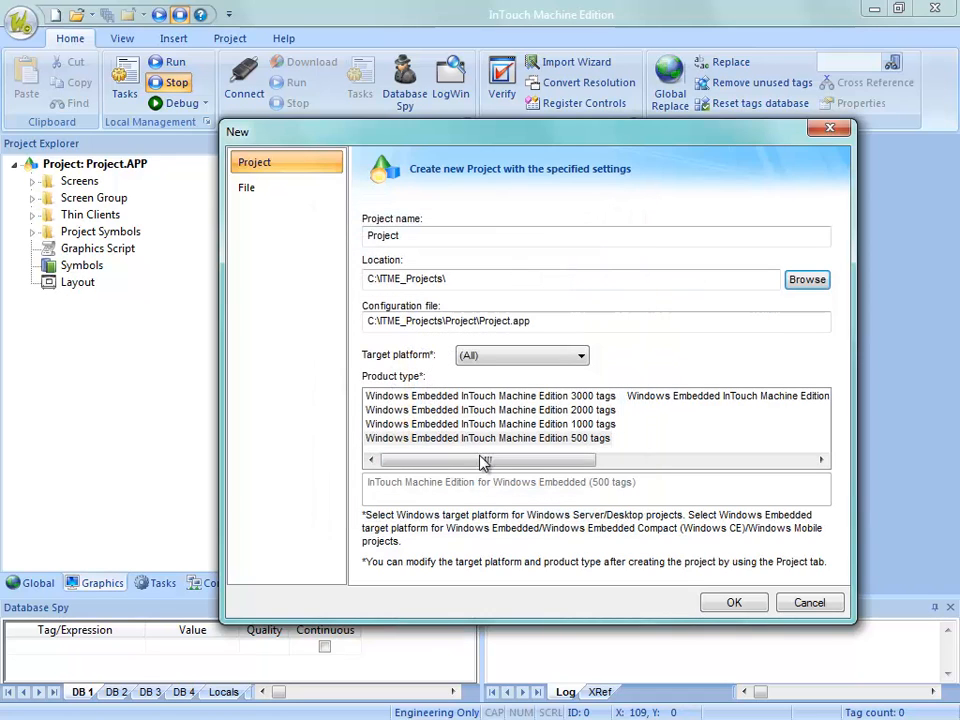
# Name the project ITME_Training, choose the Windows Embedded InTouch Machine Edition 500 tags product type, and create it
pyautogui.doubleClick(405, 234)
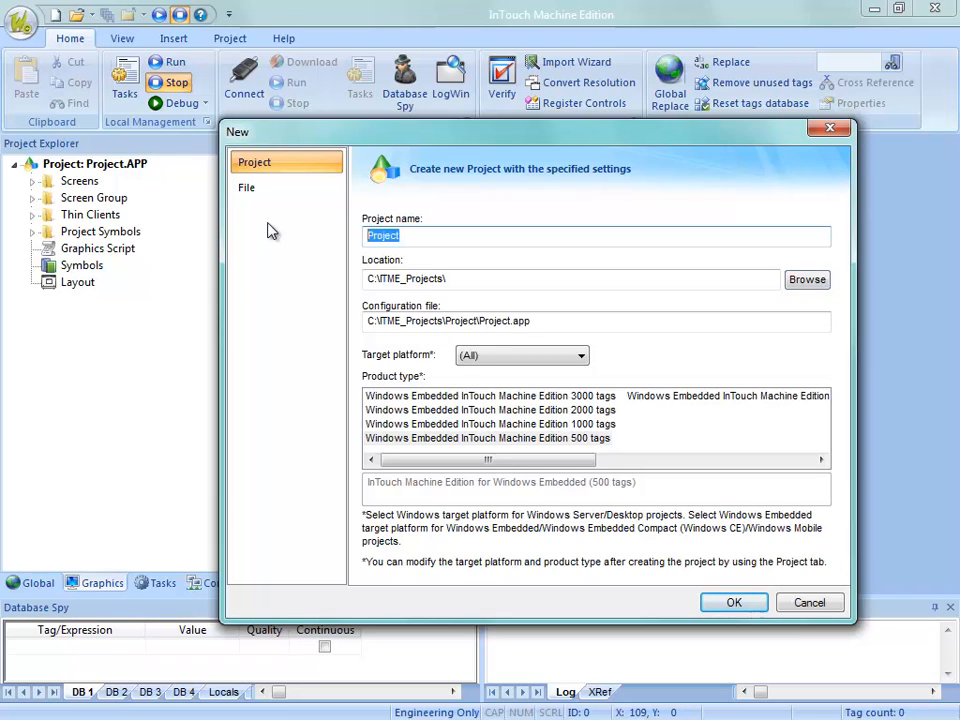
pyautogui.write('ITM')
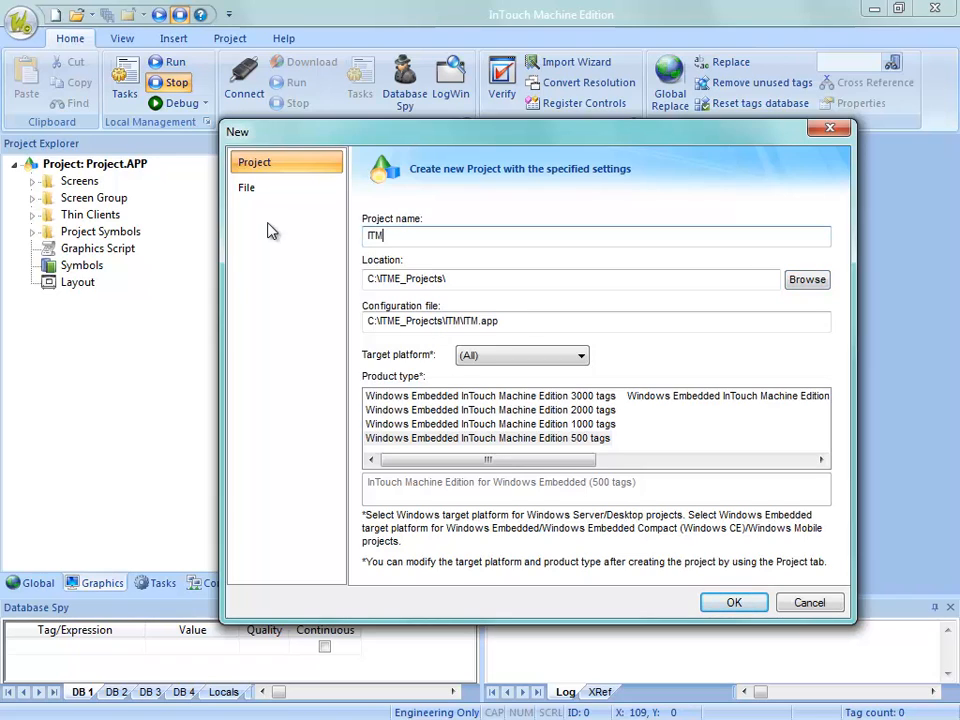
pyautogui.write('E_T')
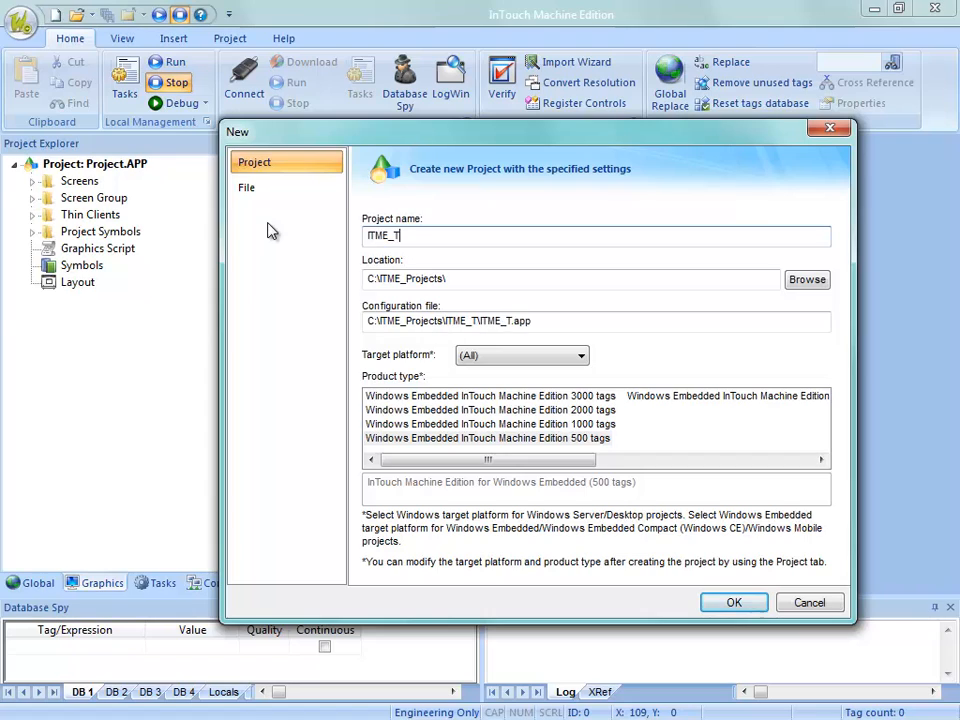
pyautogui.write('raining')
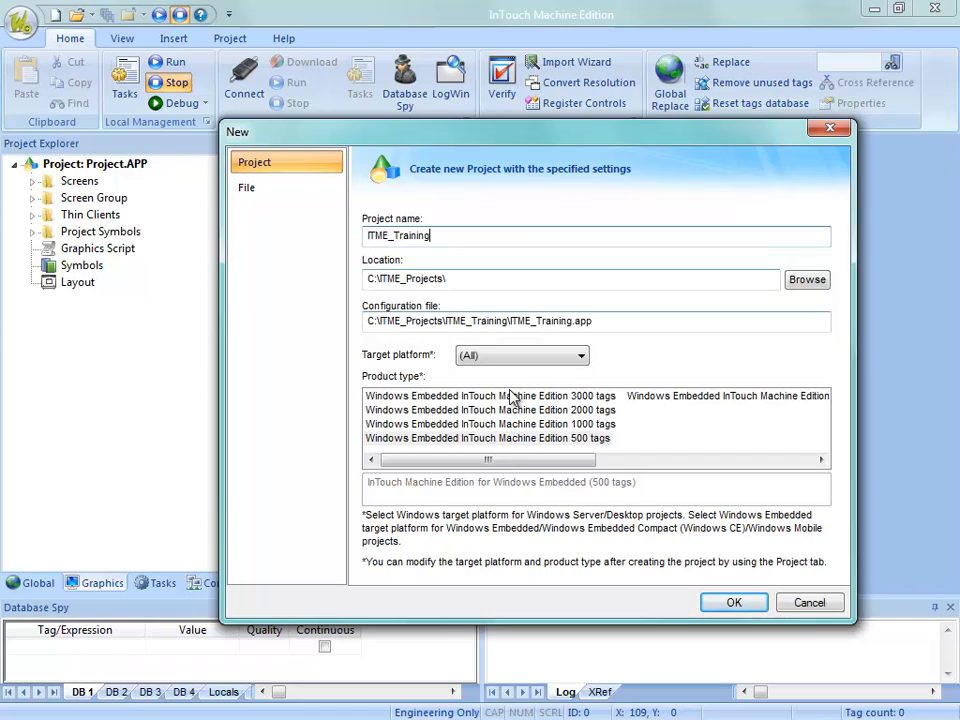
pyautogui.click(572, 438)
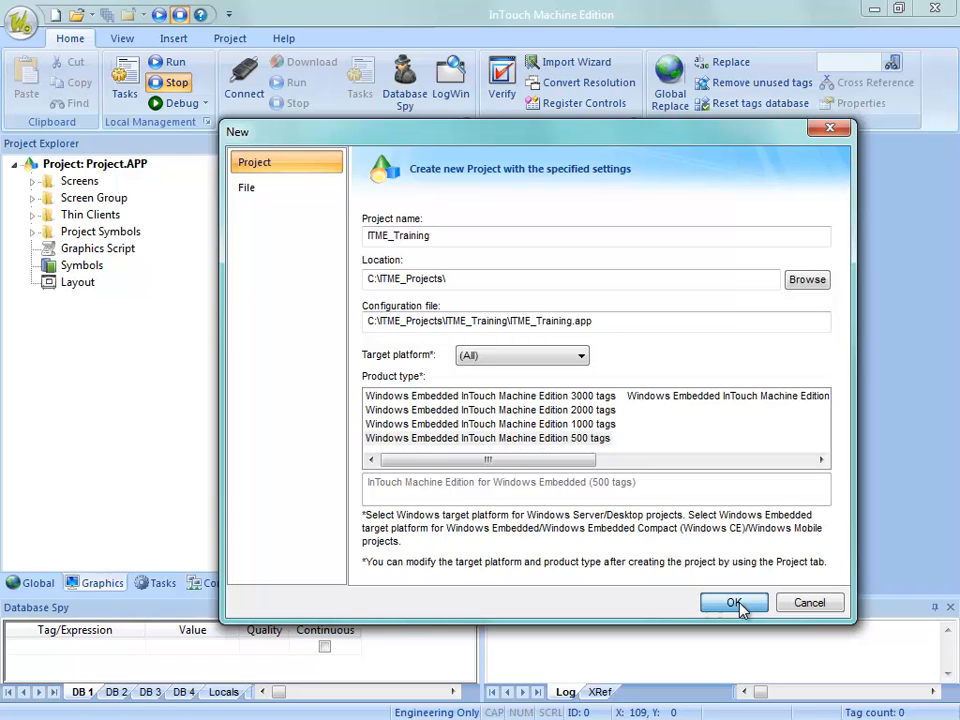
pyautogui.click(736, 605)
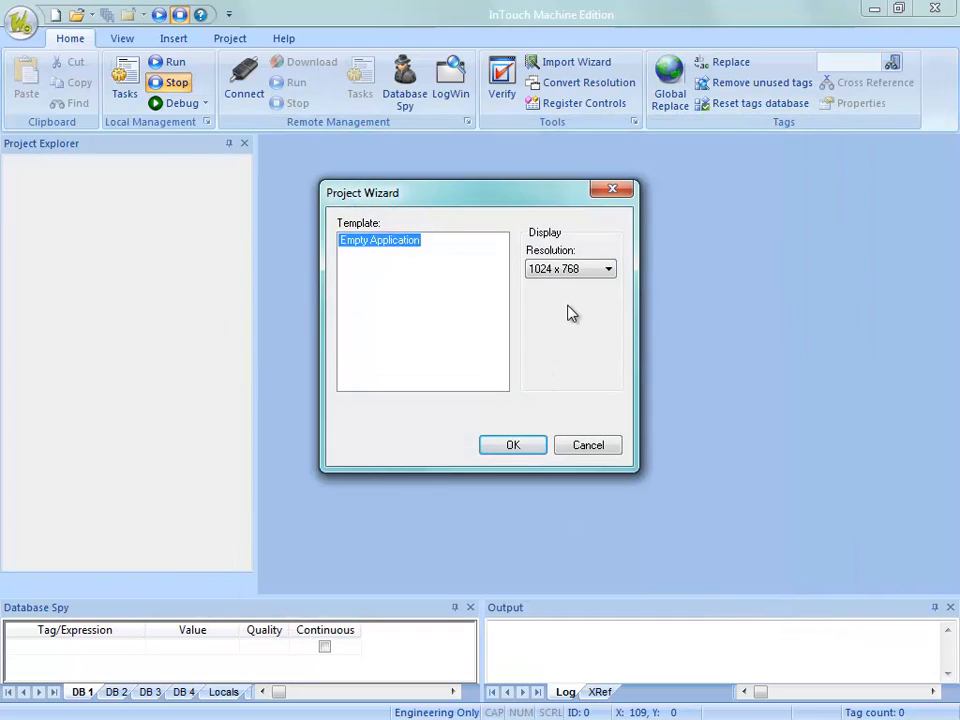
# Try the Custom display resolution option for the new project
pyautogui.click(574, 271)
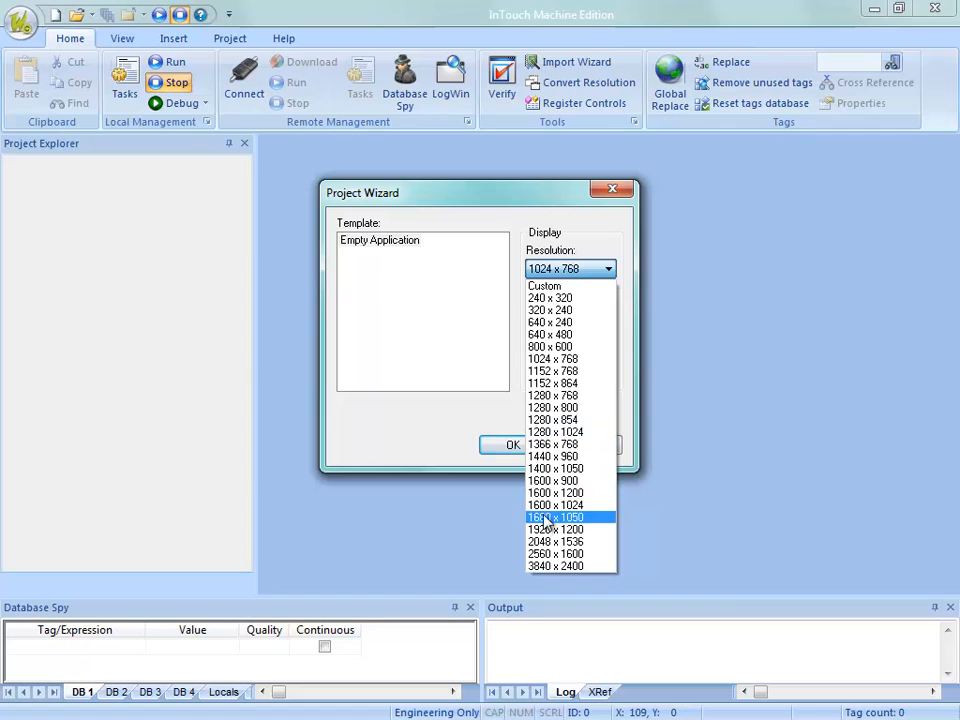
pyautogui.click(547, 287)
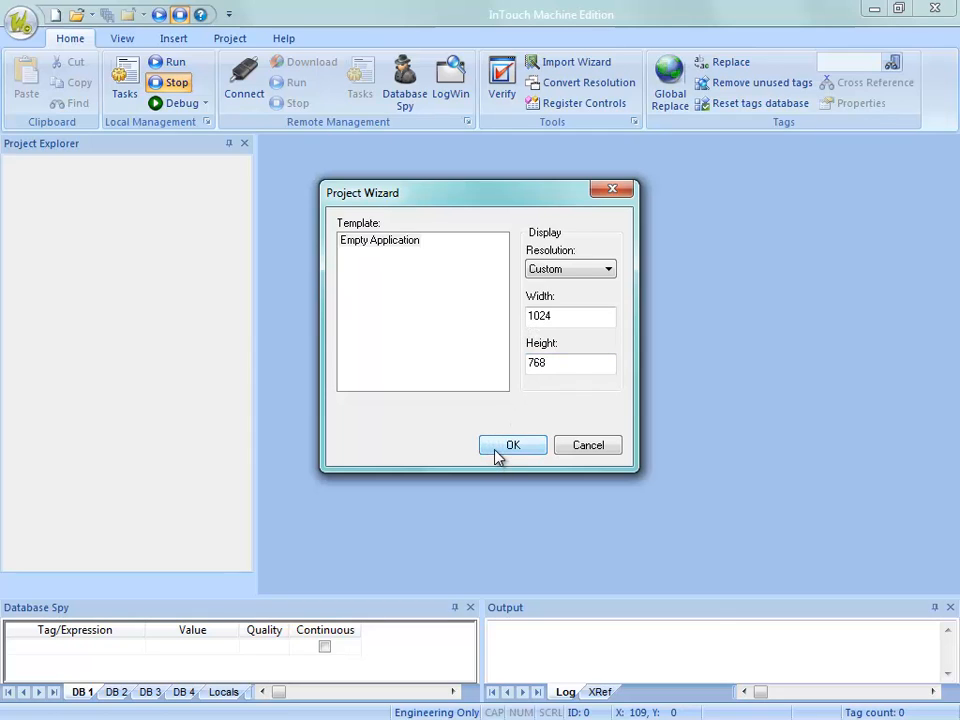
pyautogui.click(574, 268)
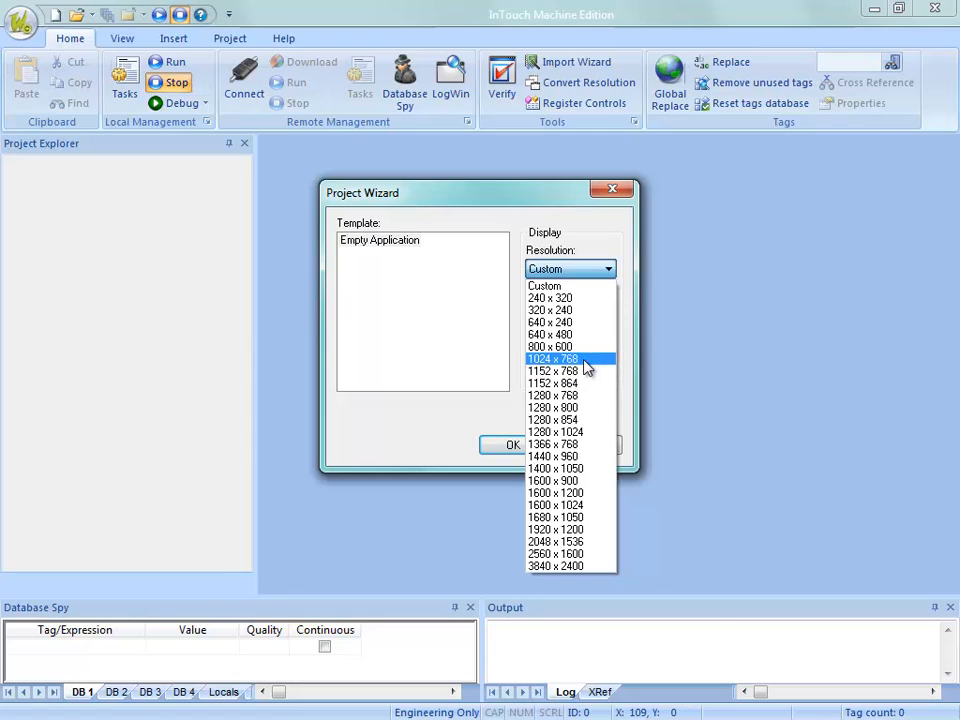
pyautogui.click(556, 284)
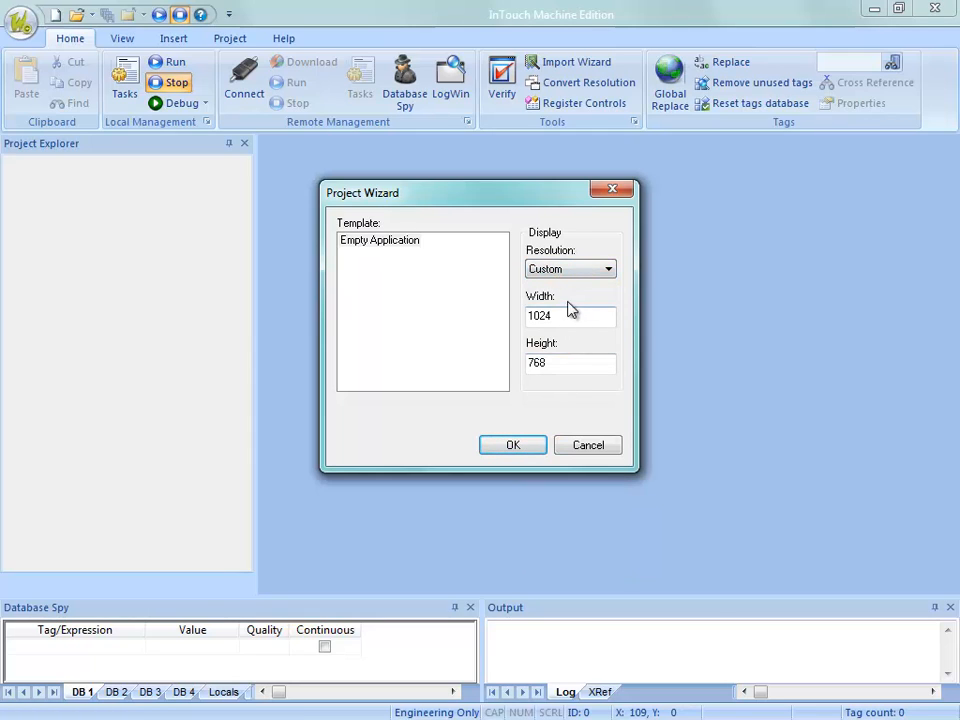
# Set the display resolution to 1024 x 768 and finish the project wizard with the Empty Application template
pyautogui.click(570, 268)
pyautogui.click(552, 359)
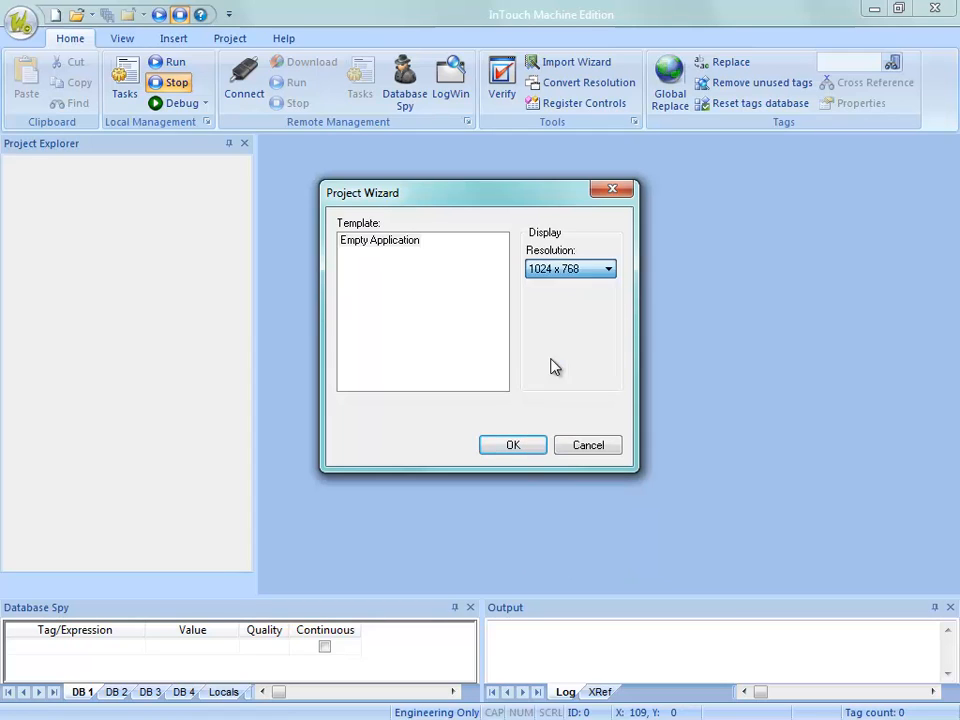
pyautogui.click(536, 453)
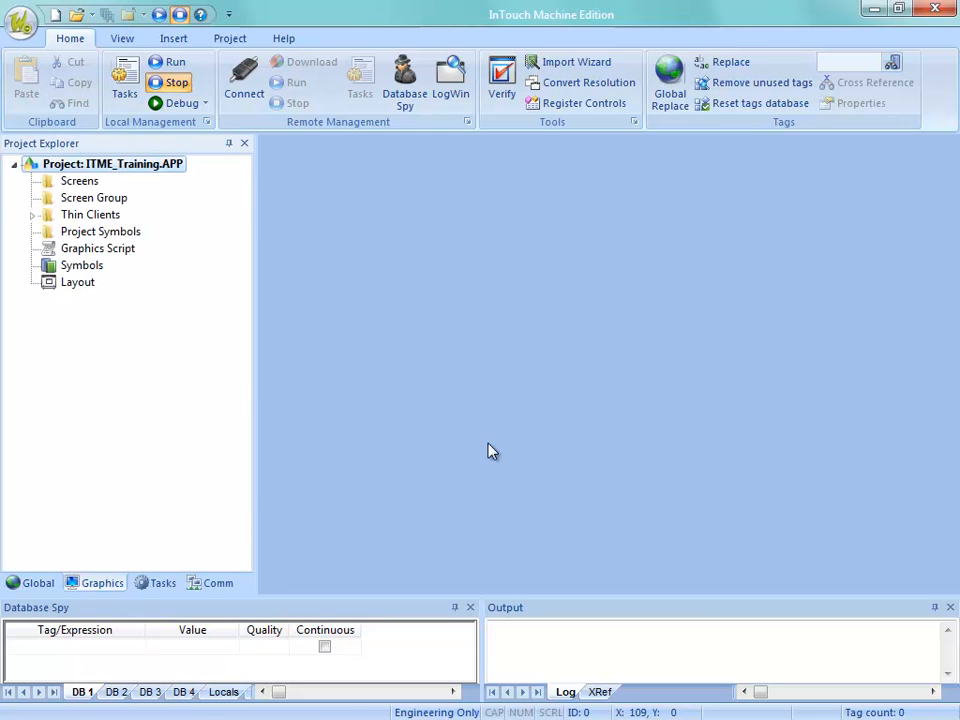
# Insert a new screen in the Screens folder with its height set to 150
pyautogui.rightClick(83, 186)
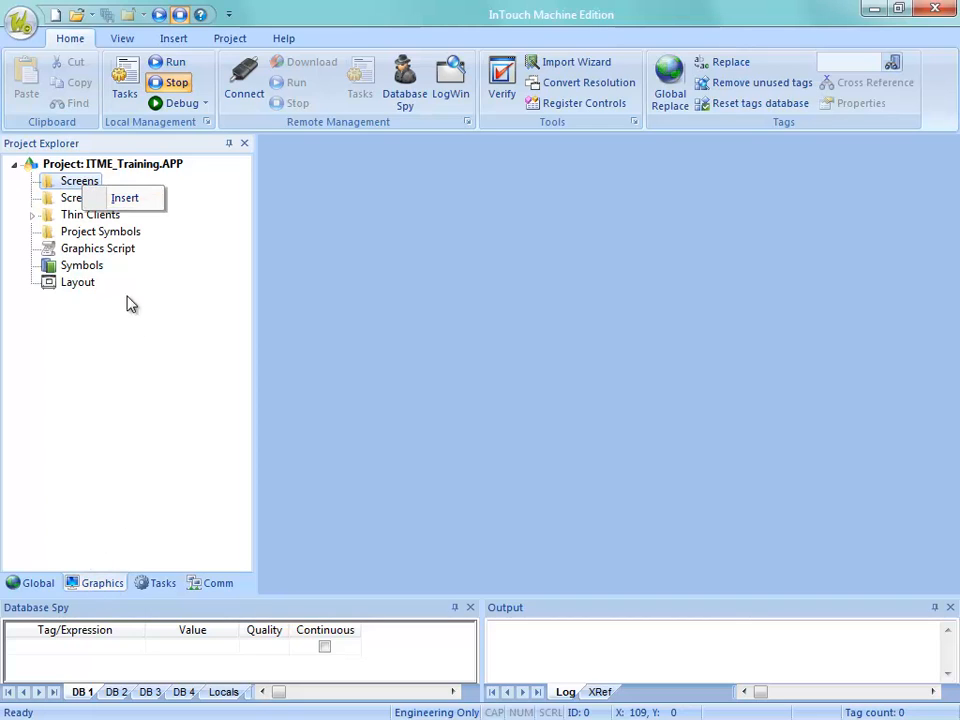
pyautogui.click(116, 198)
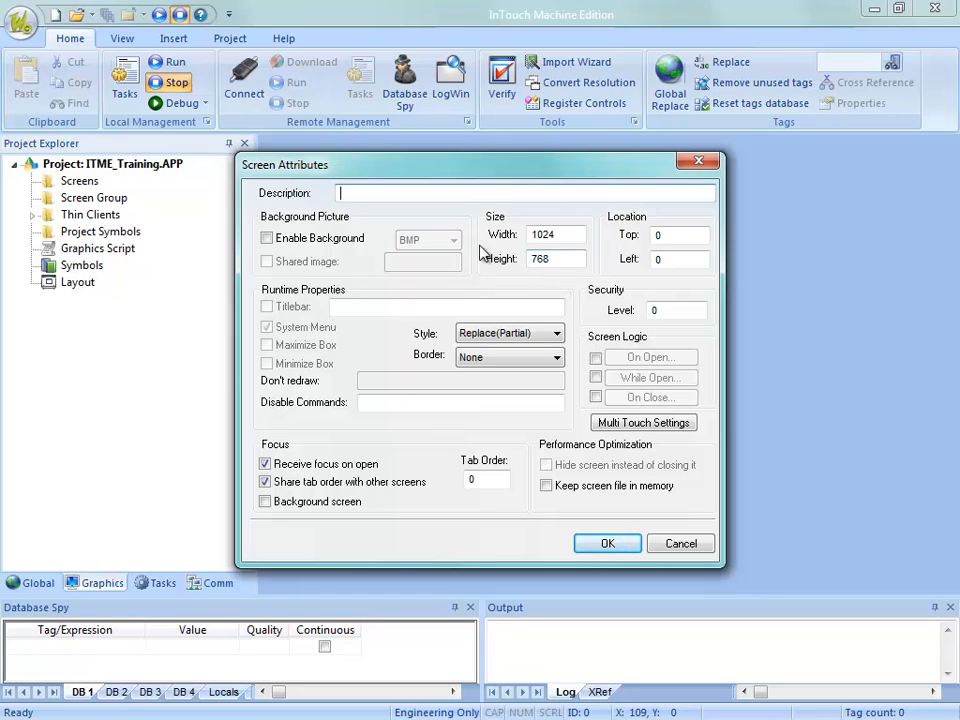
pyautogui.doubleClick(574, 236)
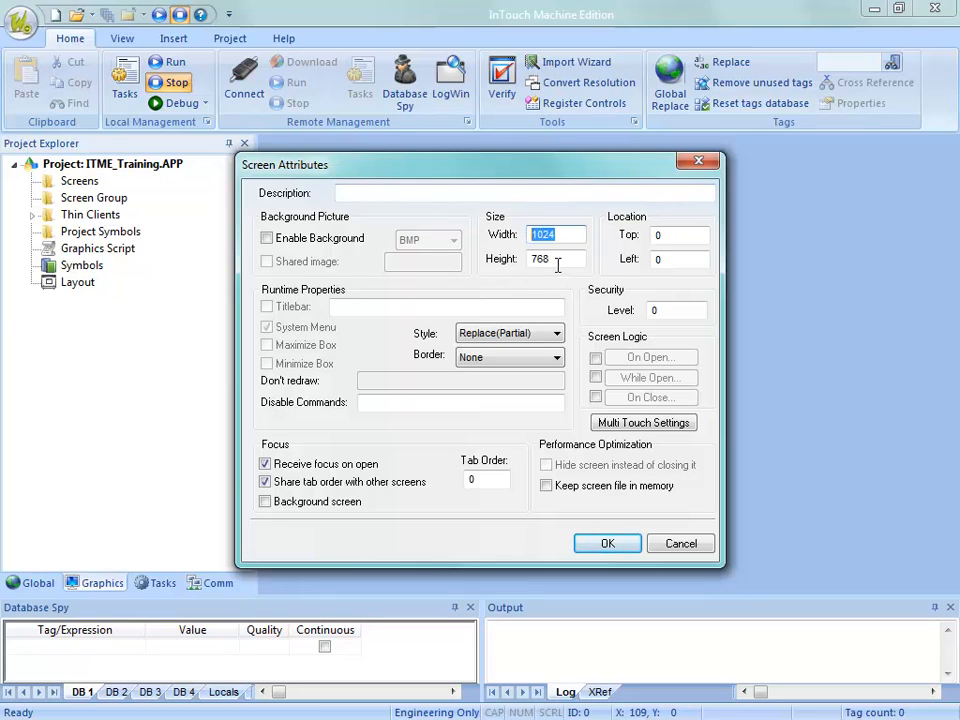
pyautogui.click(552, 259)
pyautogui.doubleClick(550, 259)
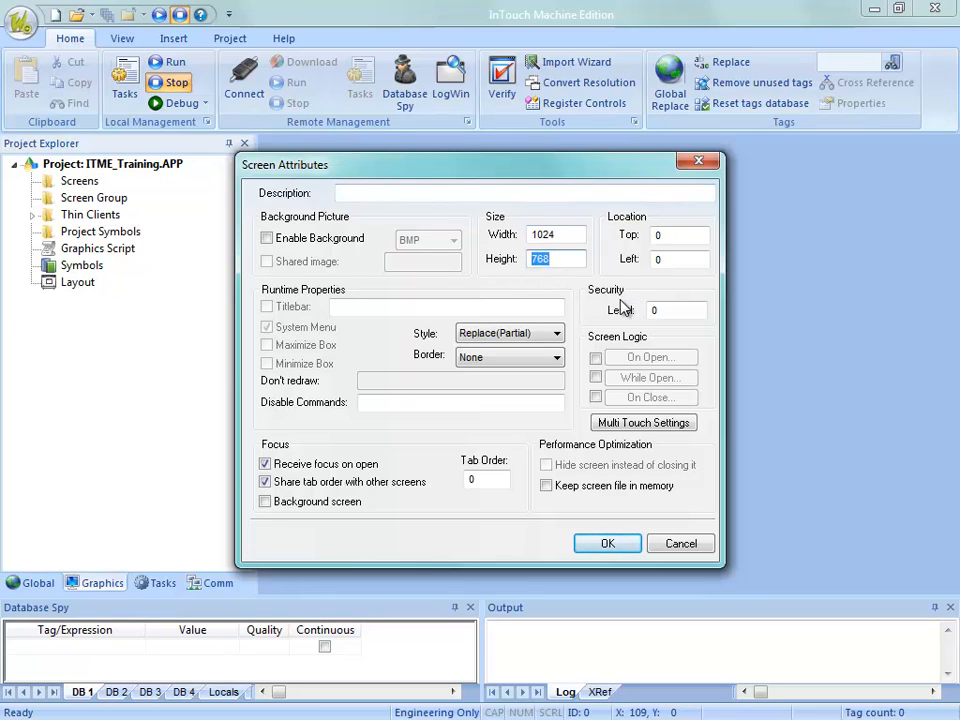
pyautogui.write('150')
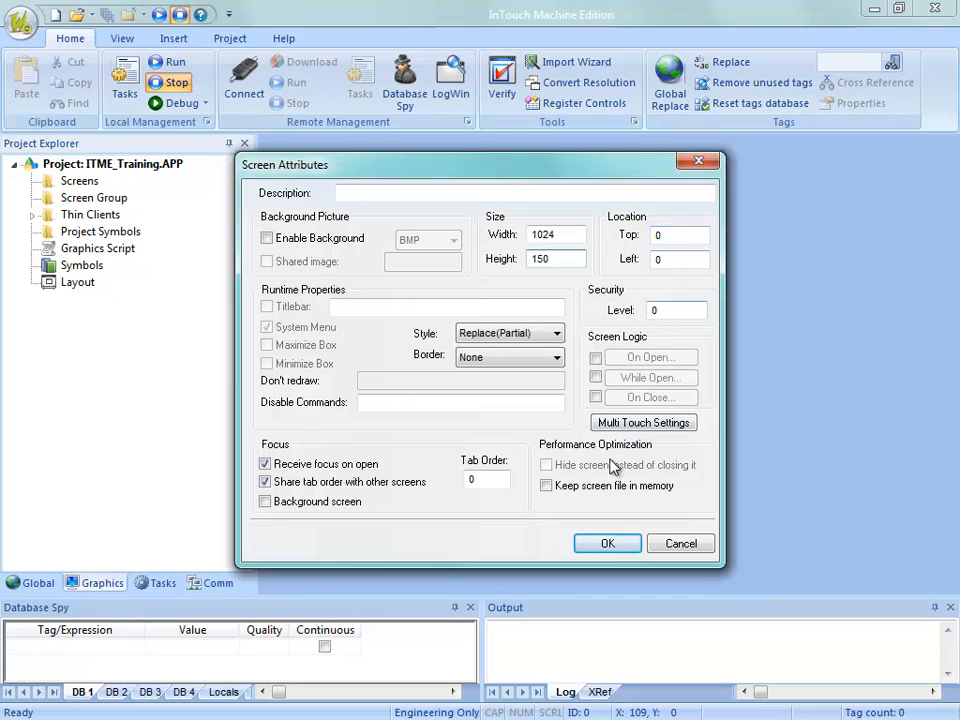
pyautogui.click(607, 545)
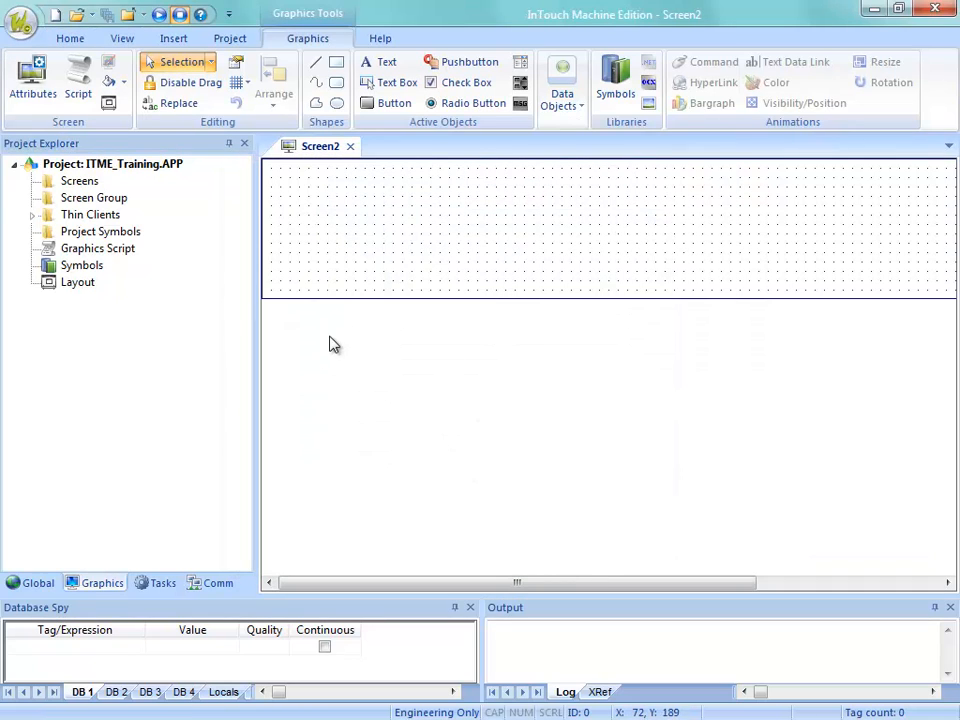
# Review the Training Screen Group layout slide, then return to the project and check the new screen's attributes
pyautogui.hotkey('alt', 'Tab')
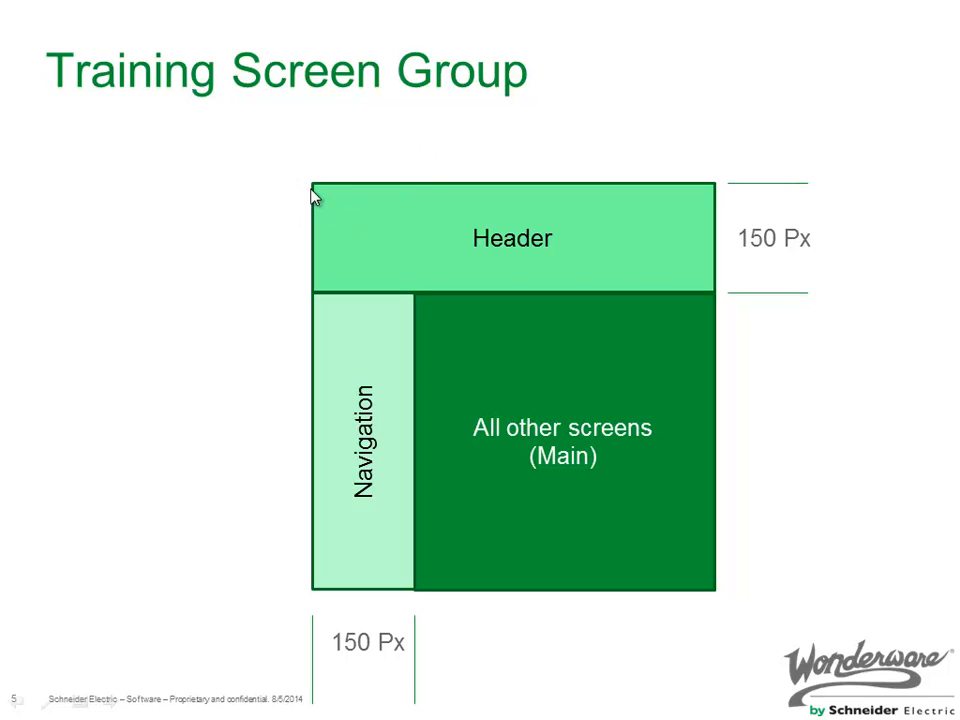
pyautogui.click(270, 211)
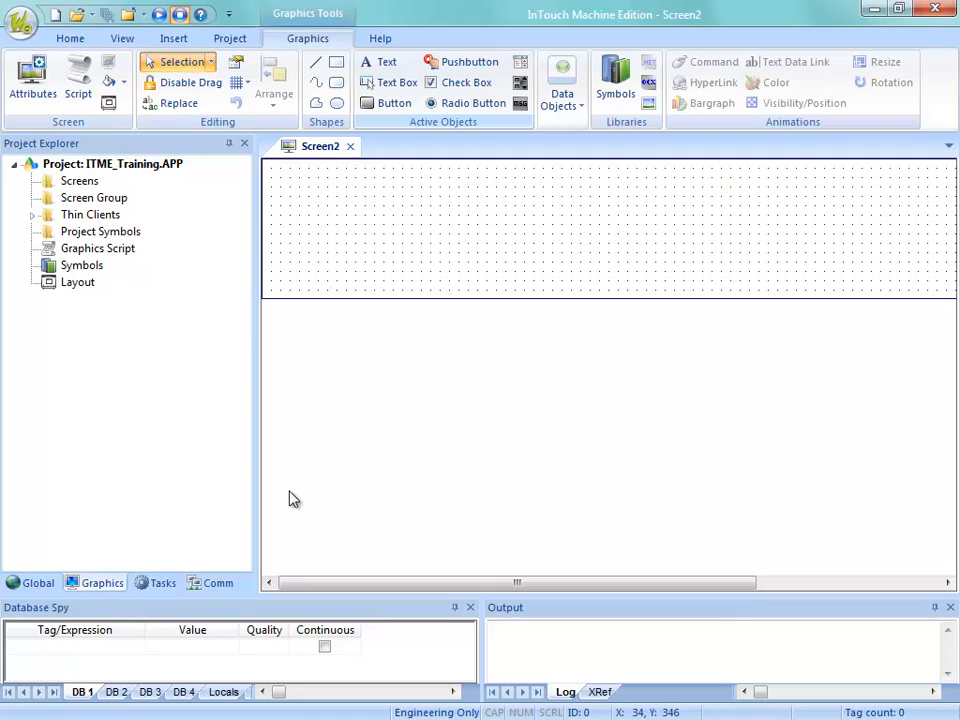
pyautogui.rightClick(397, 232)
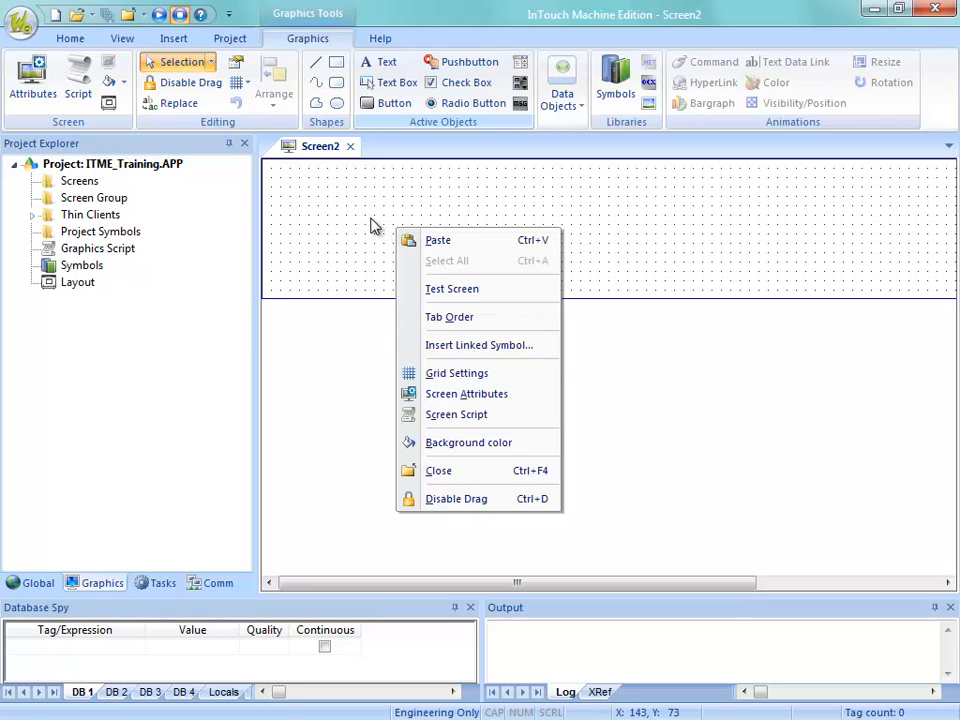
pyautogui.click(441, 396)
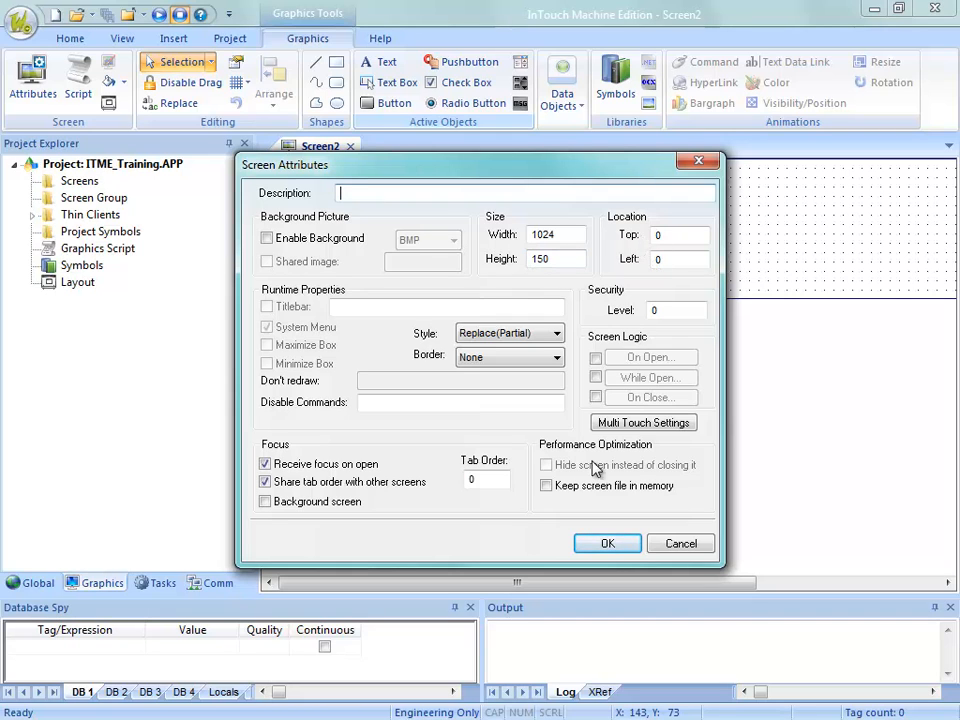
pyautogui.click(603, 543)
pyautogui.rightClick(401, 236)
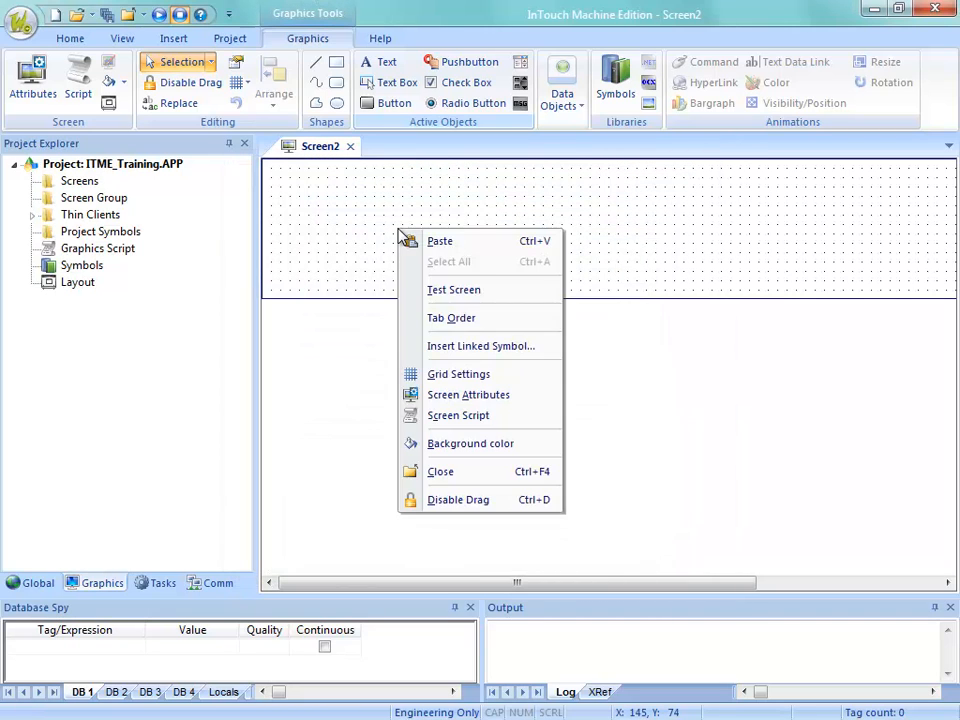
pyautogui.click(363, 250)
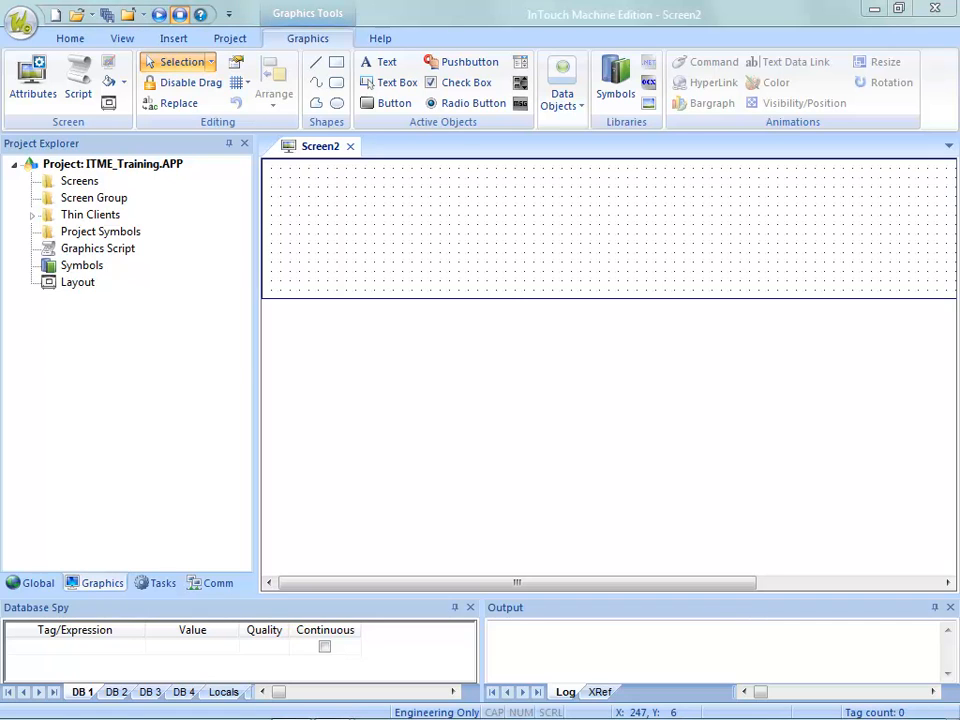
# In Paint, select the entire Wonderware logo image and copy it
pyautogui.moveTo(810, 105)
pyautogui.mouseDown()
pyautogui.moveTo(564, 313)
pyautogui.moveTo(543, 311)
pyautogui.mouseUp()
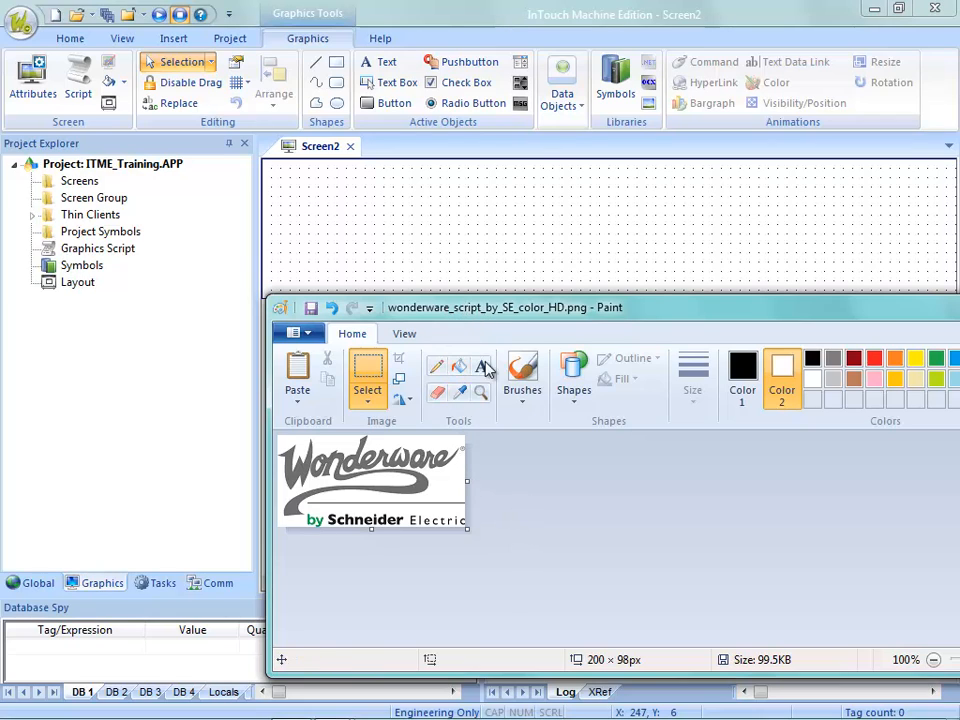
pyautogui.click(367, 399)
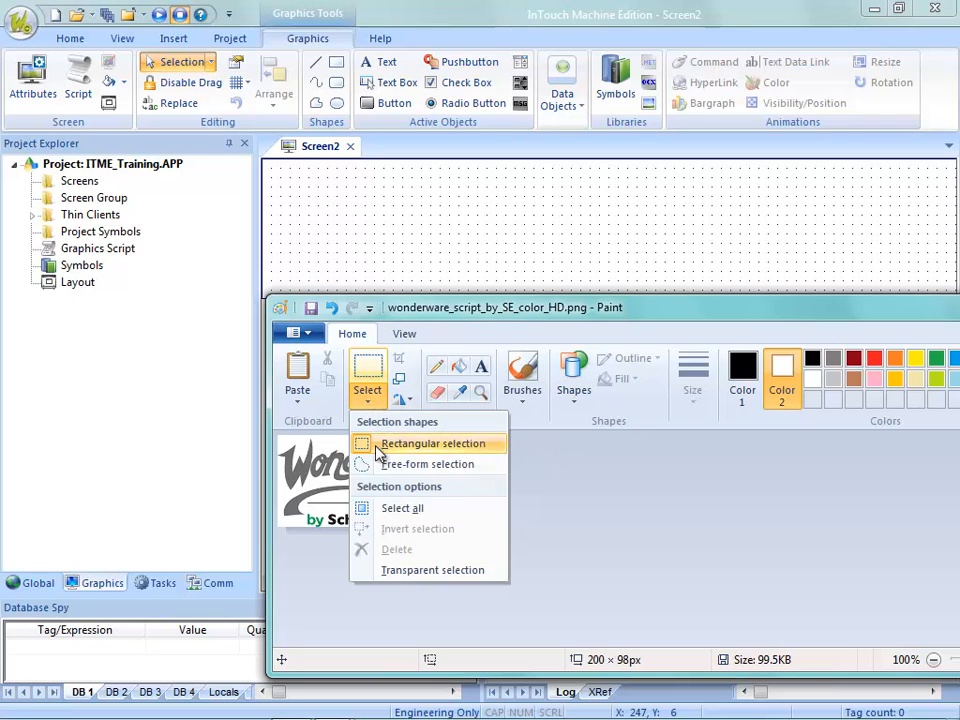
pyautogui.click(392, 508)
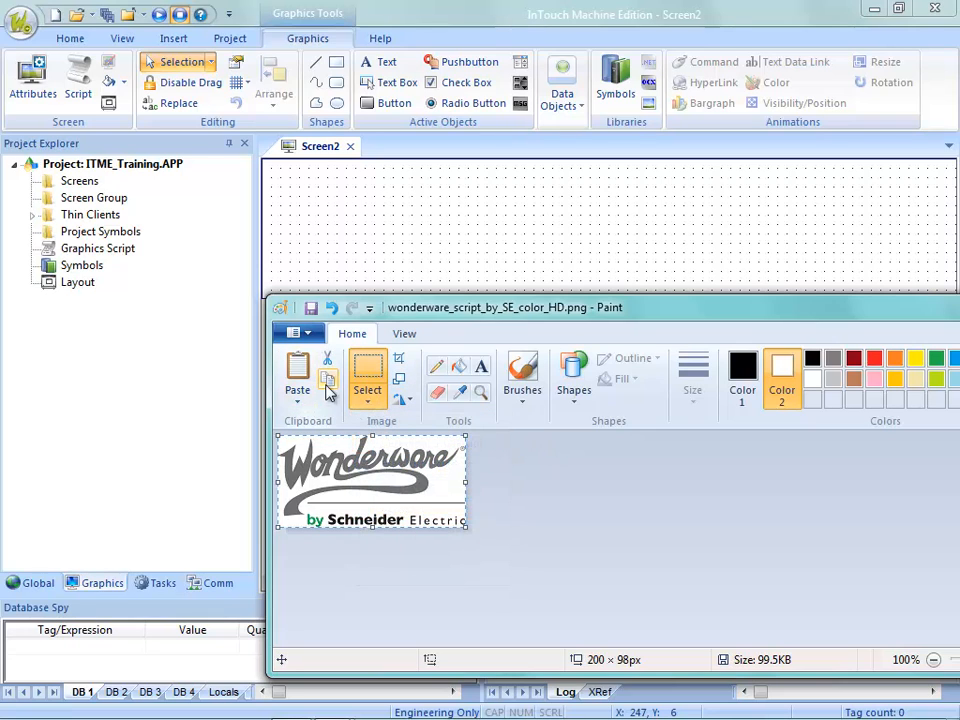
pyautogui.click(328, 392)
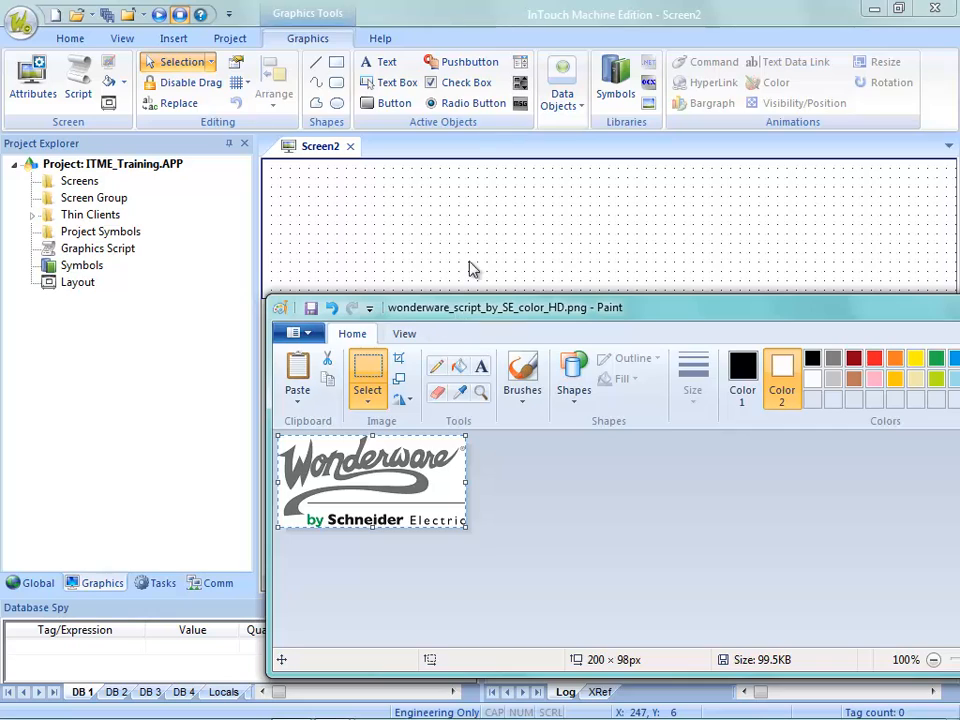
# Return to the Screen2 editor, paste the Wonderware logo, and move it to about X 220, Y 20
pyautogui.click(469, 261)
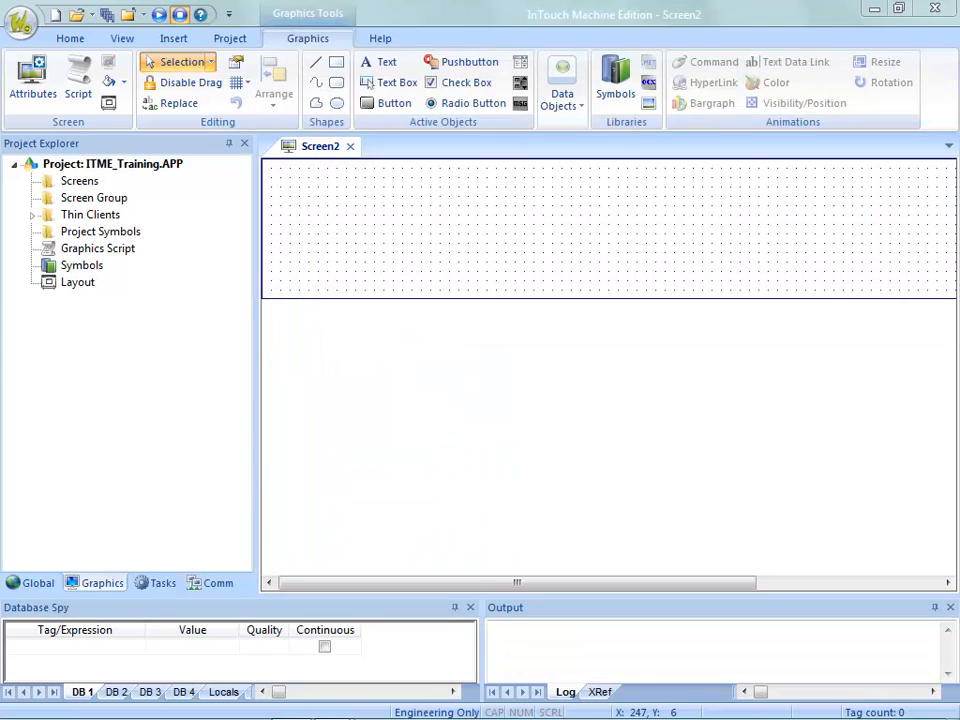
pyautogui.click(452, 196)
pyautogui.rightClick(455, 204)
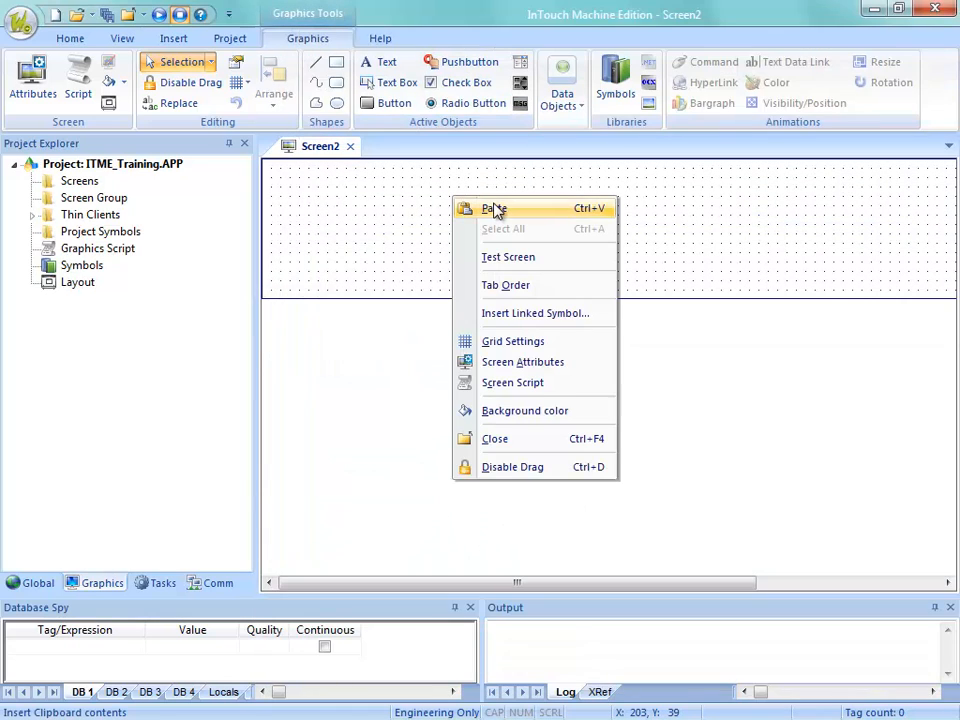
pyautogui.click(497, 210)
pyautogui.moveTo(428, 223); pyautogui.dragTo(591, 222)
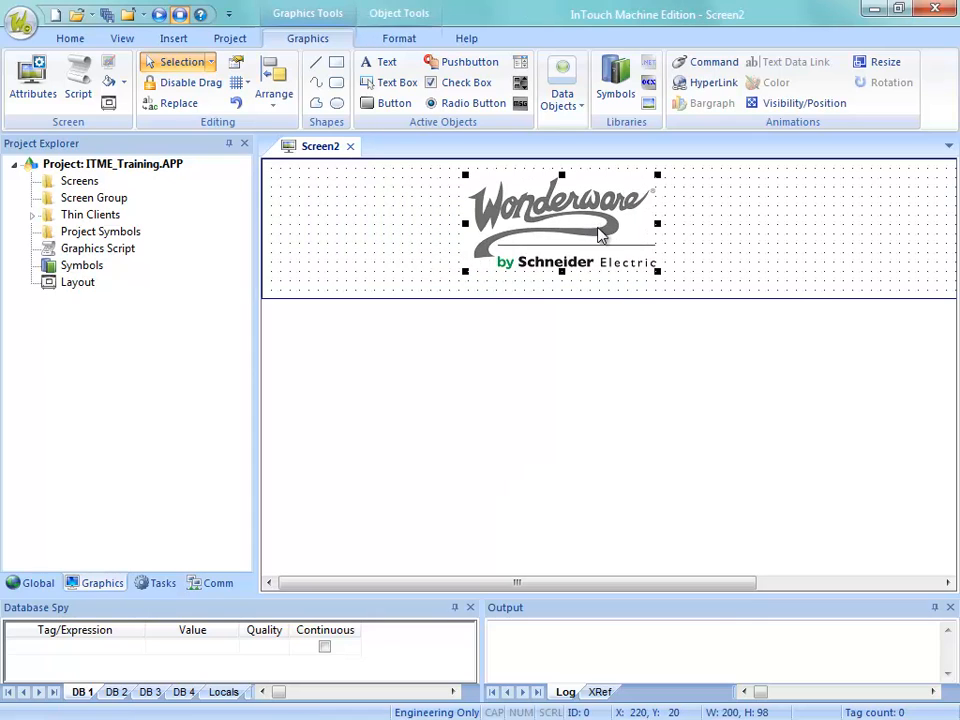
# Set the header screen's background fill to the light blue theme colour
pyautogui.click(709, 216)
pyautogui.rightClick(713, 211)
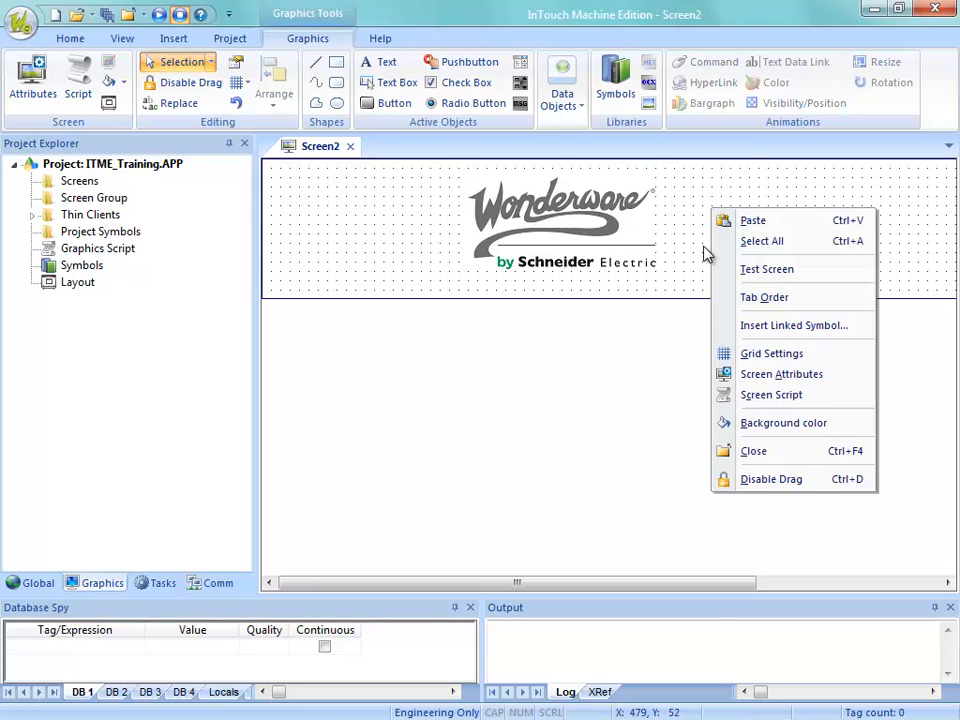
pyautogui.click(753, 428)
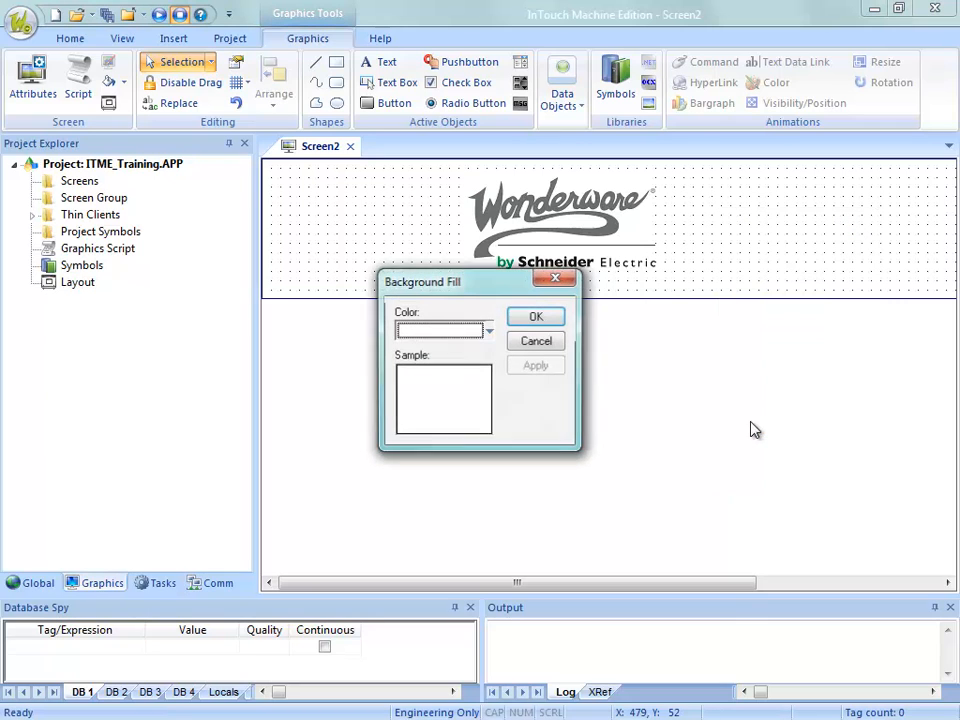
pyautogui.click(463, 338)
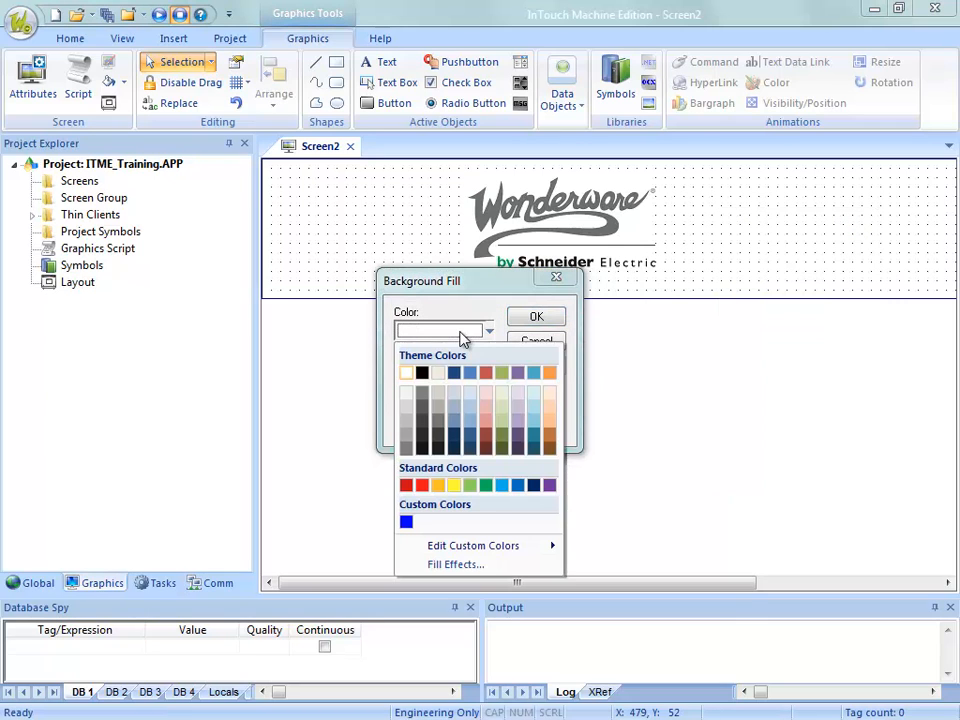
pyautogui.click(474, 400)
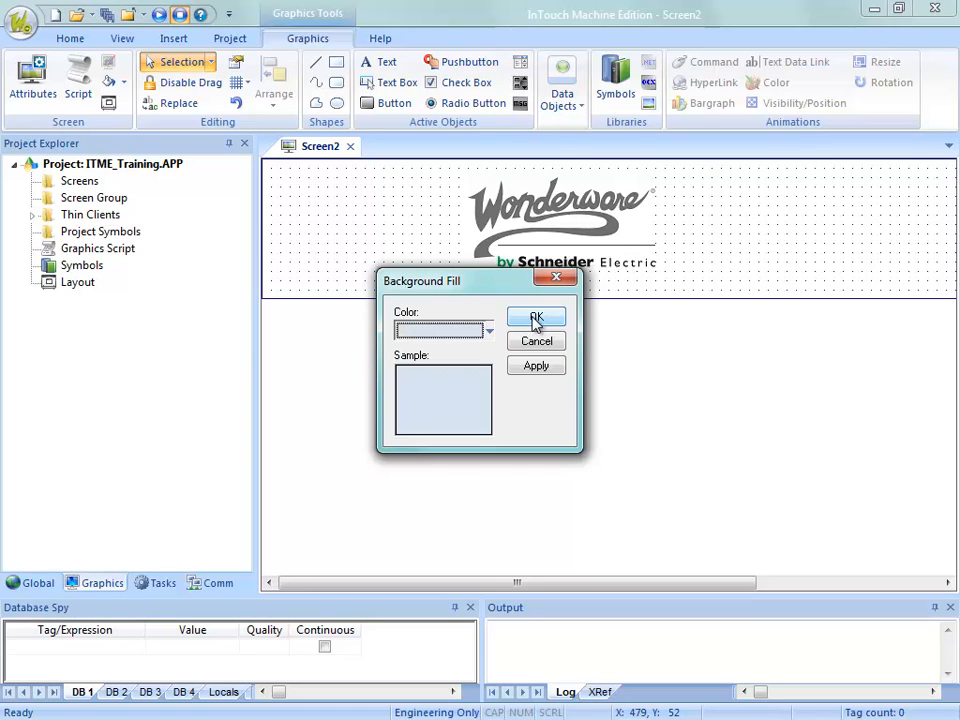
pyautogui.click(536, 319)
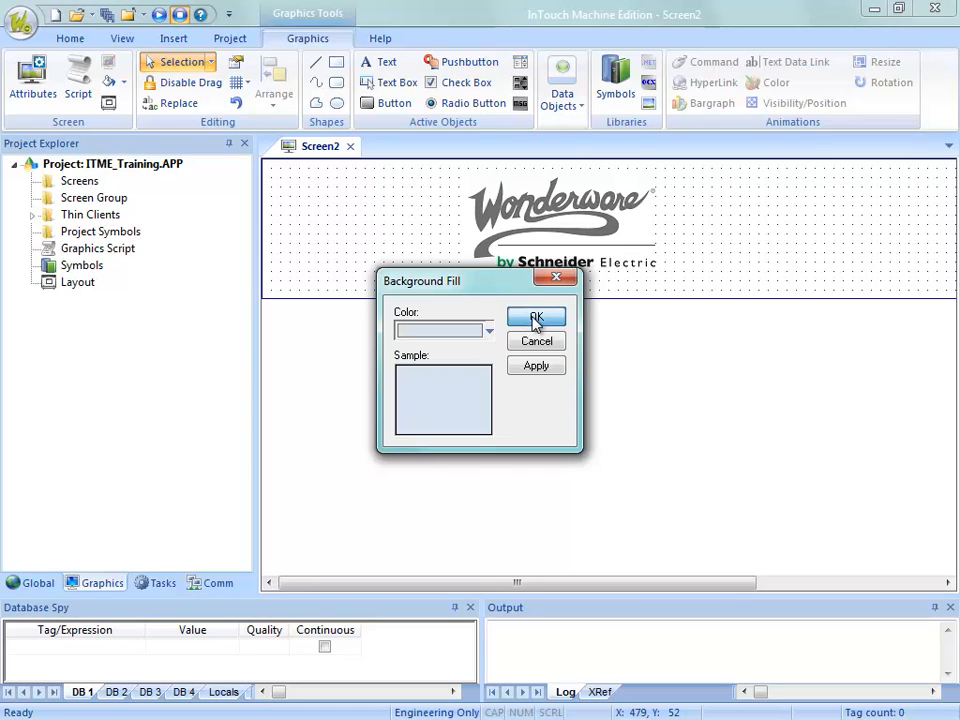
pyautogui.click(536, 319)
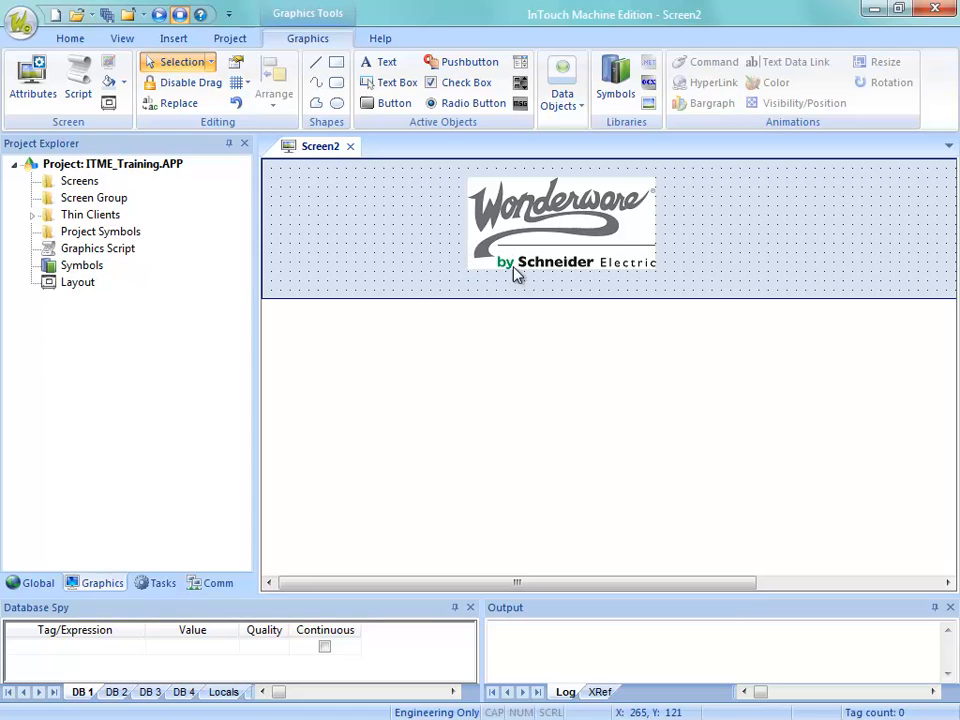
pyautogui.click(537, 245)
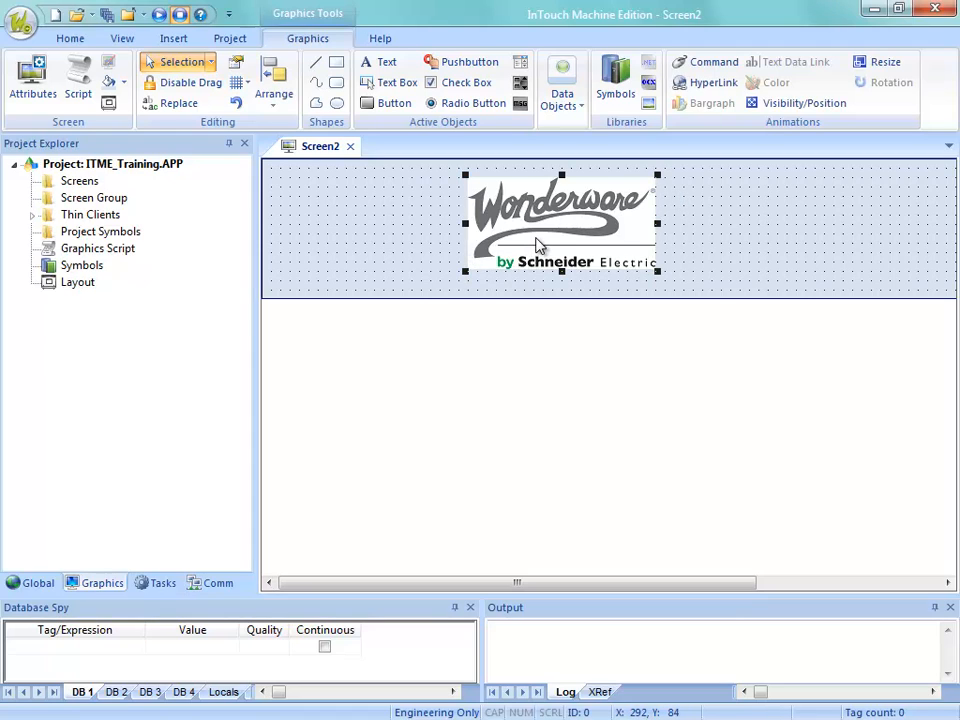
pyautogui.doubleClick(537, 245)
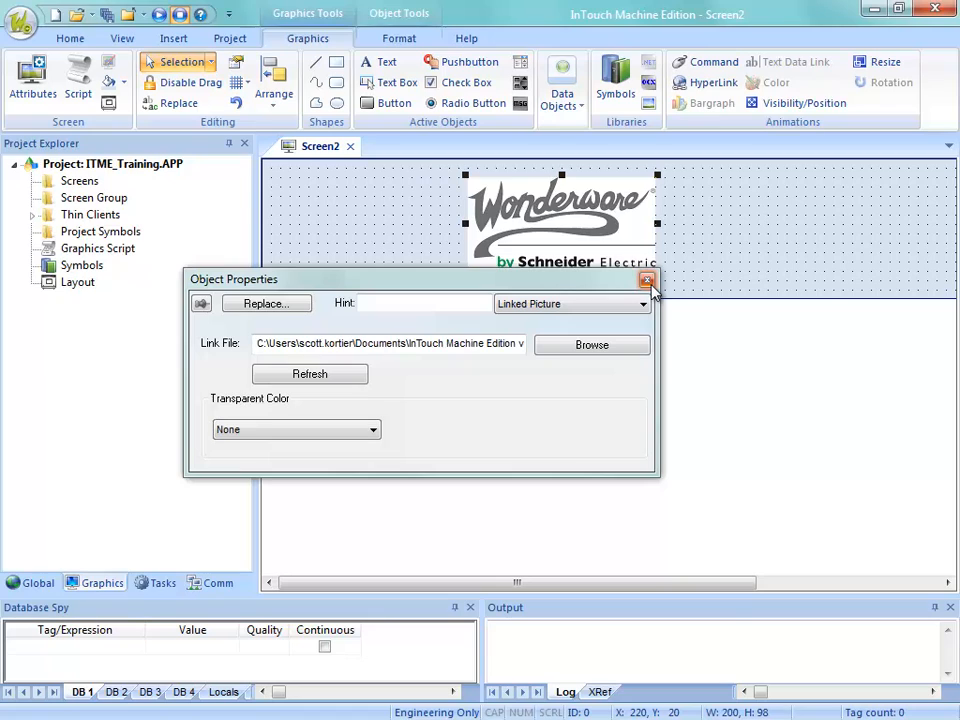
pyautogui.click(647, 281)
pyautogui.click(515, 167)
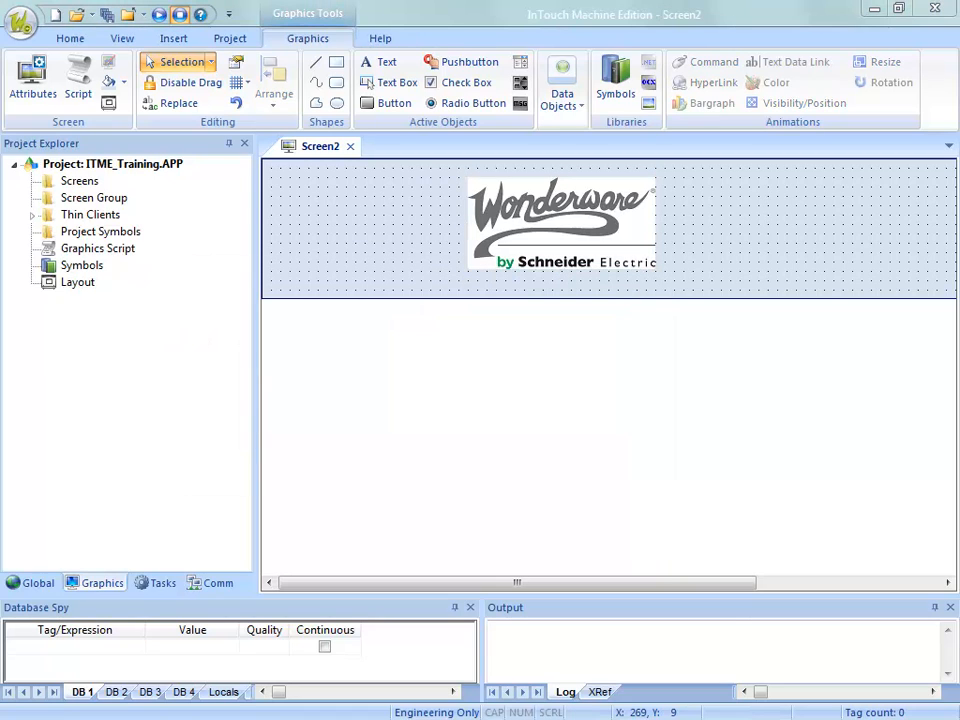
# Set the logo picture's Transparent Color option to Tracker in its object properties
pyautogui.doubleClick(544, 236)
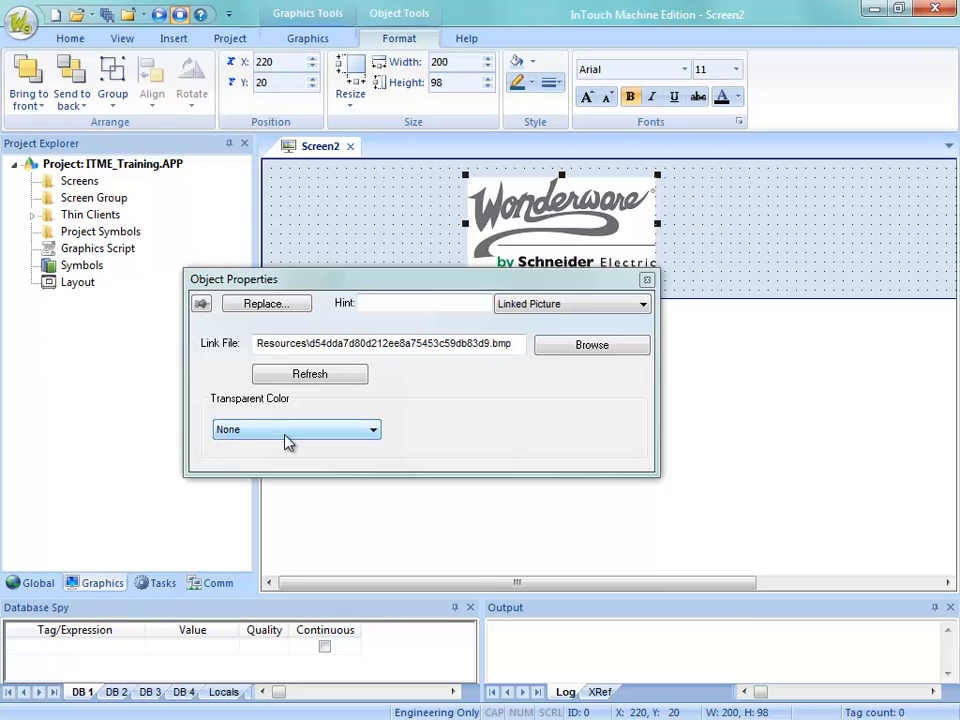
pyautogui.click(286, 438)
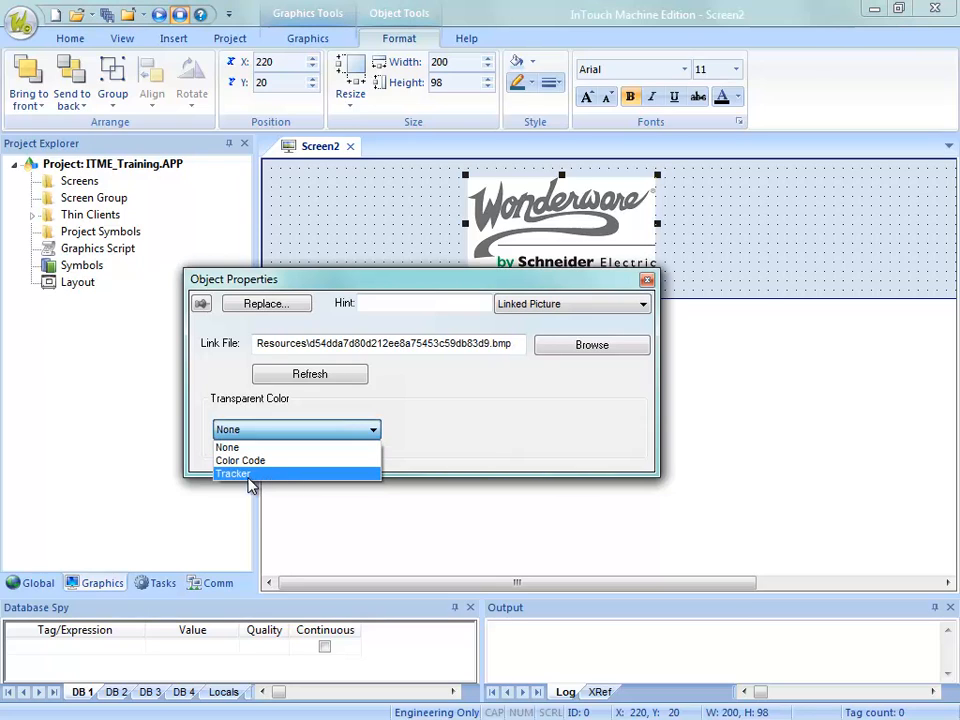
pyautogui.click(250, 461)
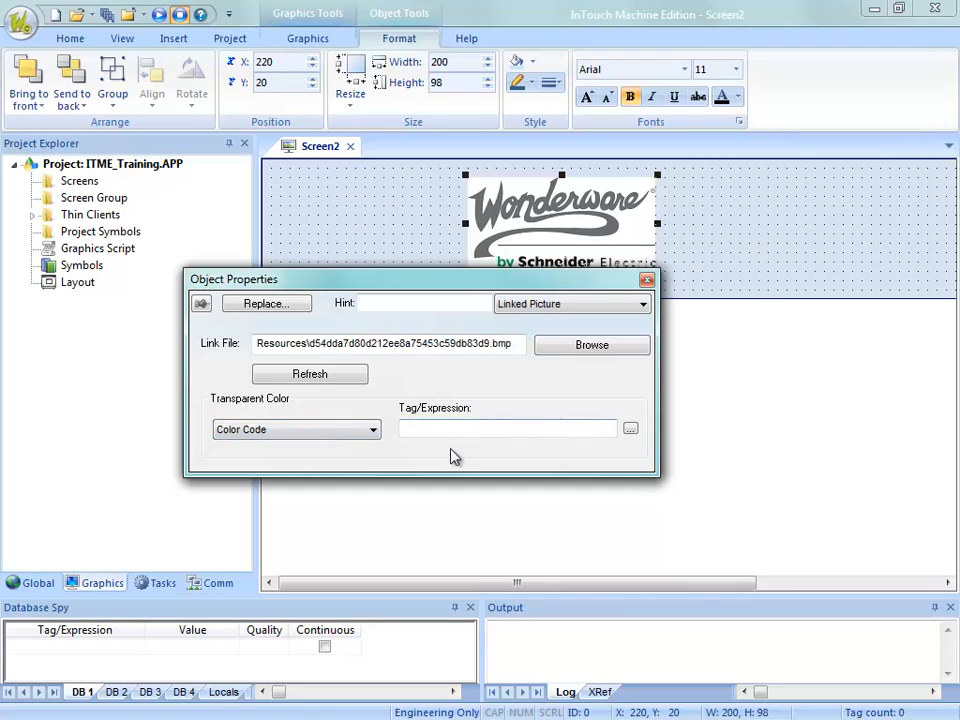
pyautogui.click(310, 432)
pyautogui.click(246, 476)
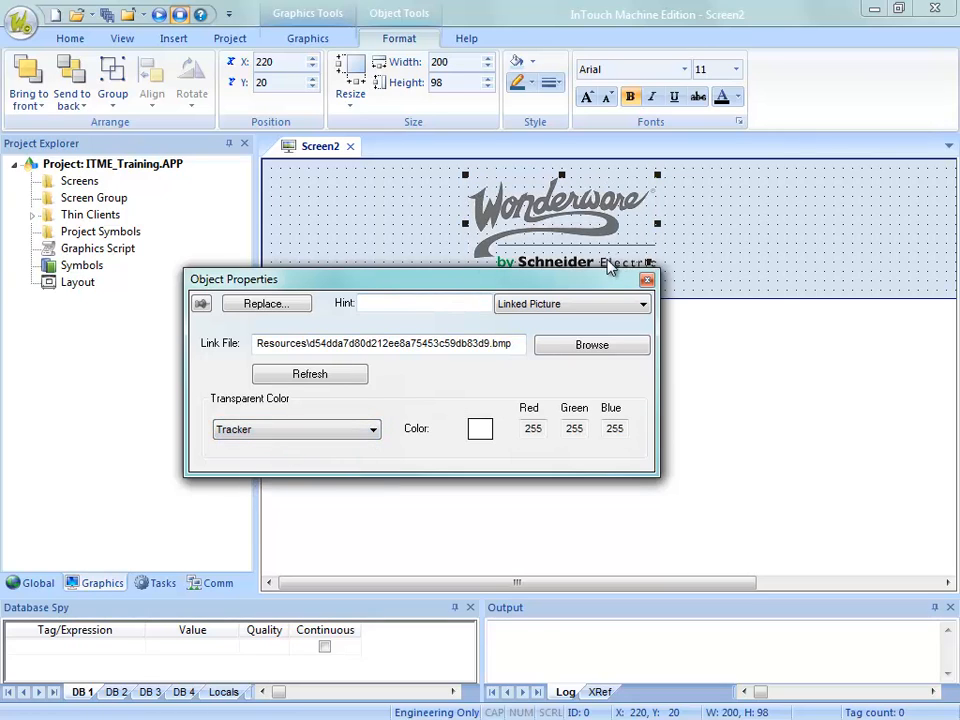
# Try the logo's dark grey lettering as the transparent colour by placing the colour tracker on it
pyautogui.moveTo(600, 282); pyautogui.dragTo(602, 342)
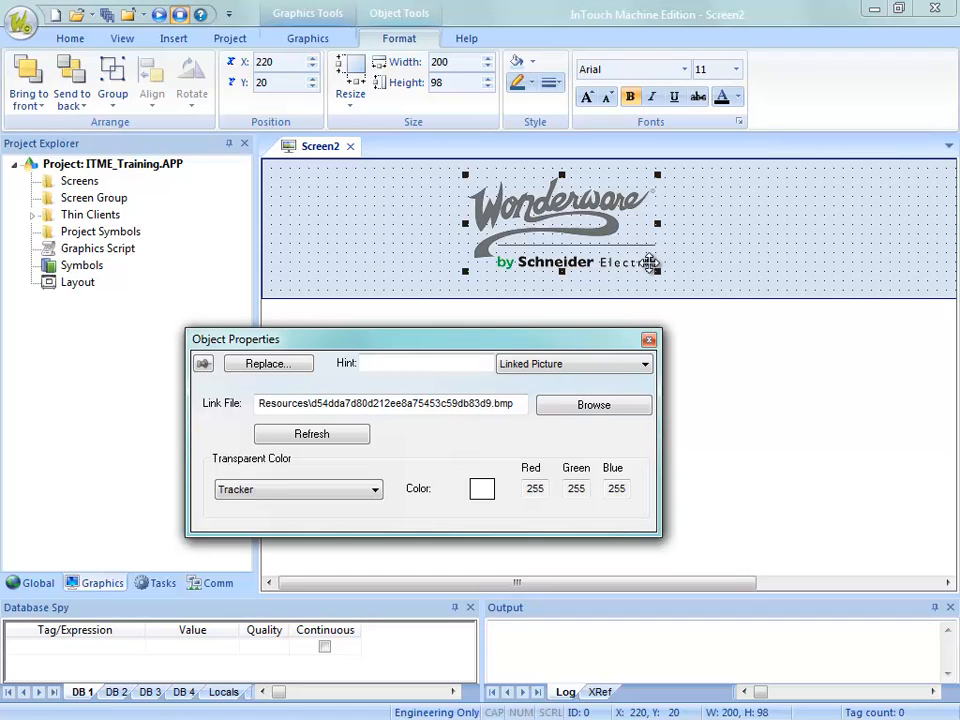
pyautogui.moveTo(650, 263); pyautogui.dragTo(595, 245)
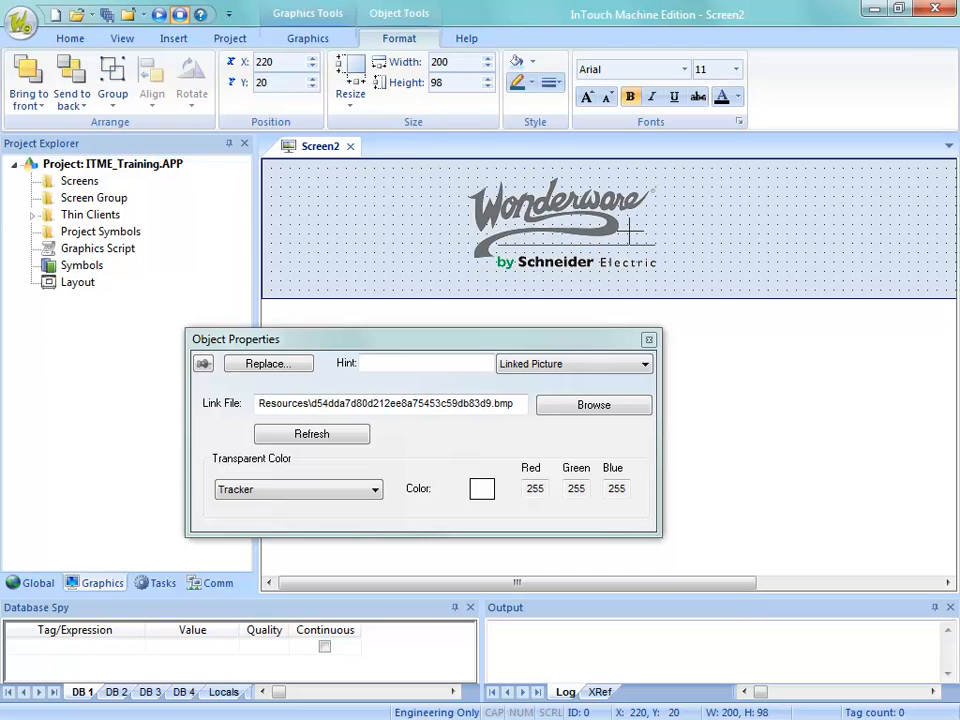
pyautogui.moveTo(630, 235)
pyautogui.mouseDown()
pyautogui.moveTo(608, 229)
pyautogui.moveTo(613, 238)
pyautogui.moveTo(608, 230)
pyautogui.moveTo(597, 243)
pyautogui.mouseUp()
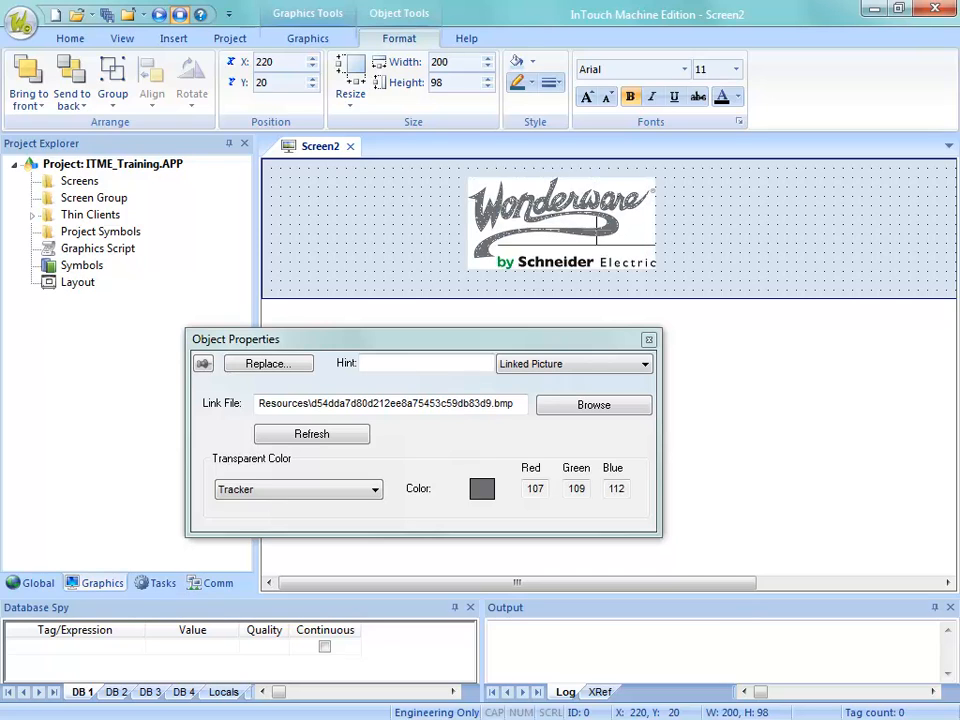
pyautogui.click(597, 230)
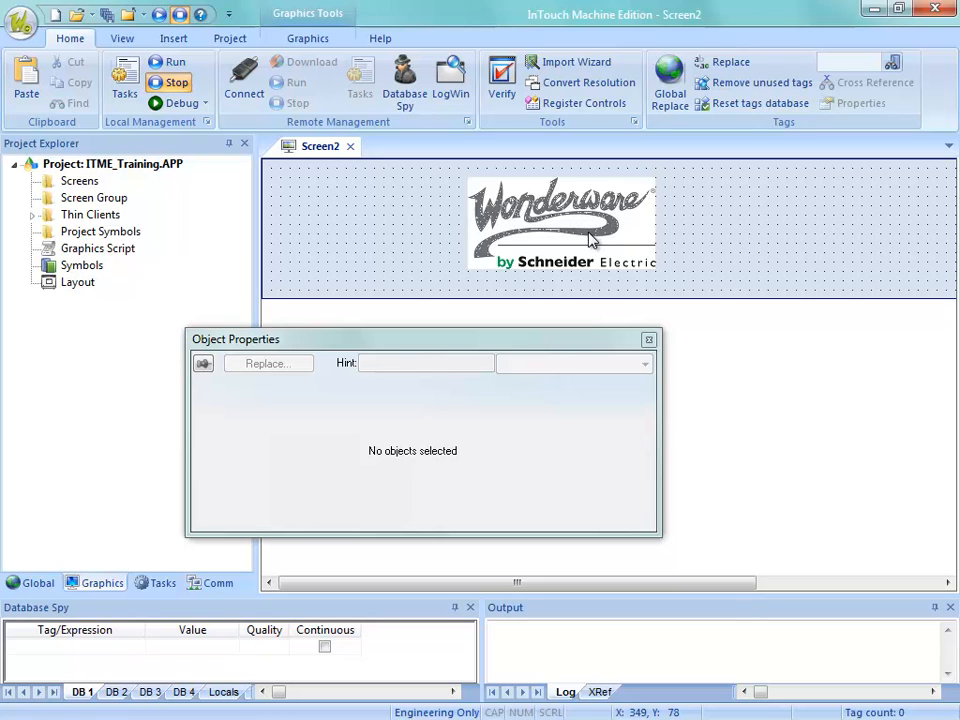
# Move the logo's colour tracker onto its white background to make white transparent, and close the object properties
pyautogui.click(630, 243)
pyautogui.moveTo(598, 227); pyautogui.dragTo(631, 235)
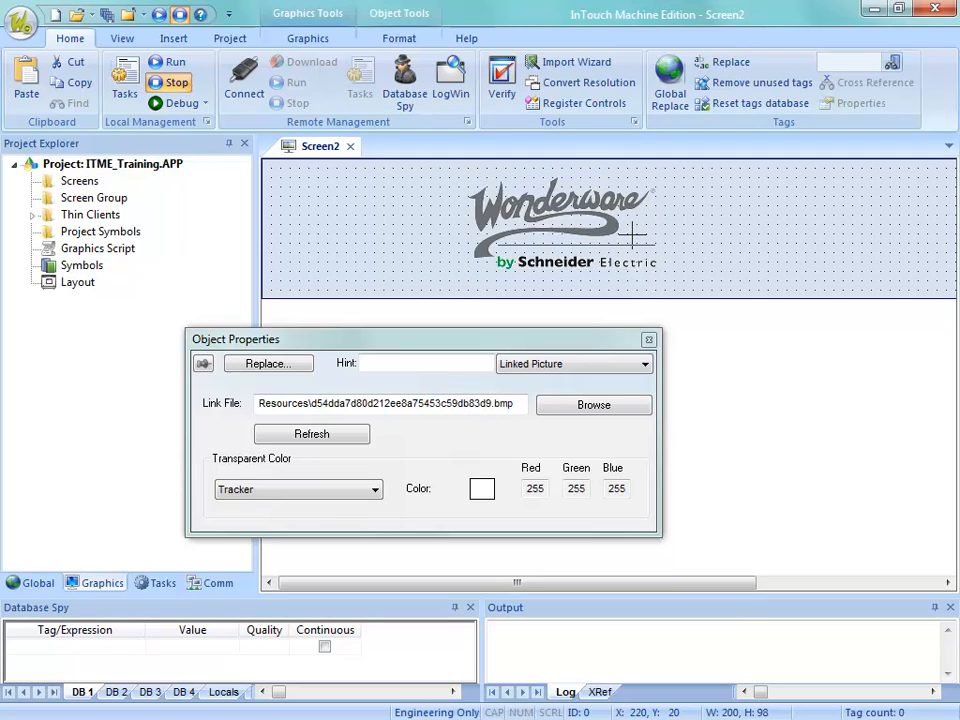
pyautogui.click(631, 237)
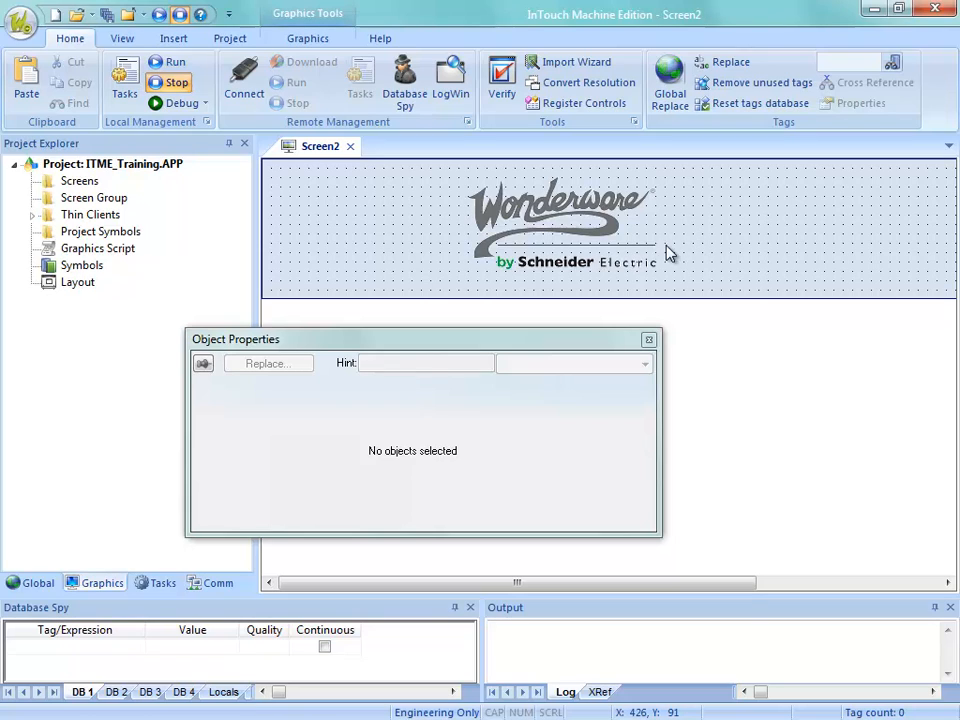
pyautogui.click(436, 236)
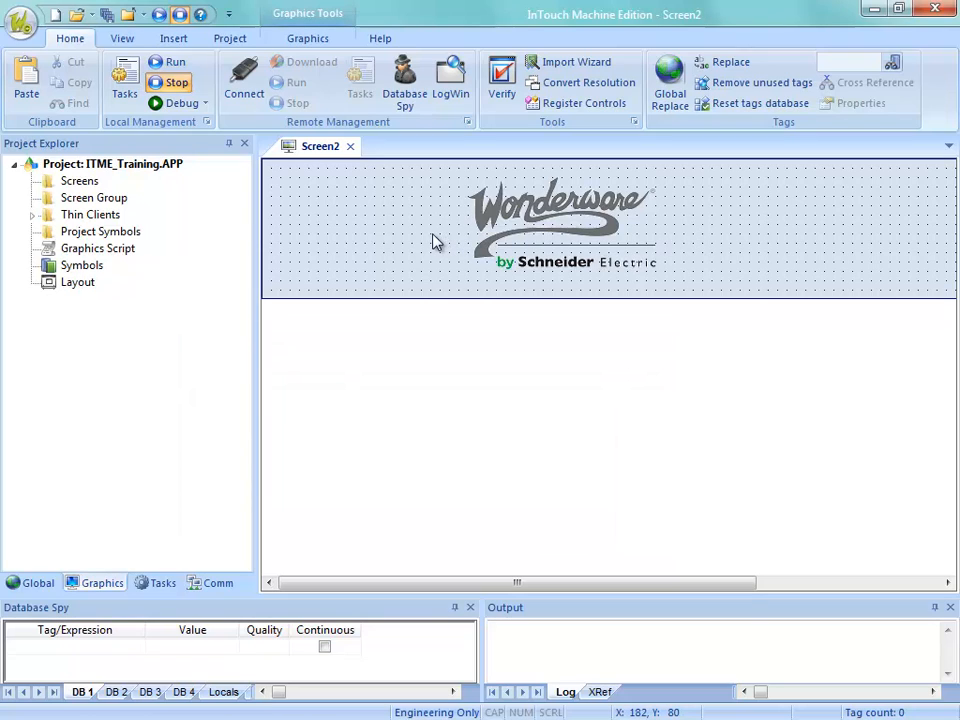
# Draw a rectangle about 211 x 121 pixels on the header beside the logo and place it at X 10, Y 10
pyautogui.click(303, 40)
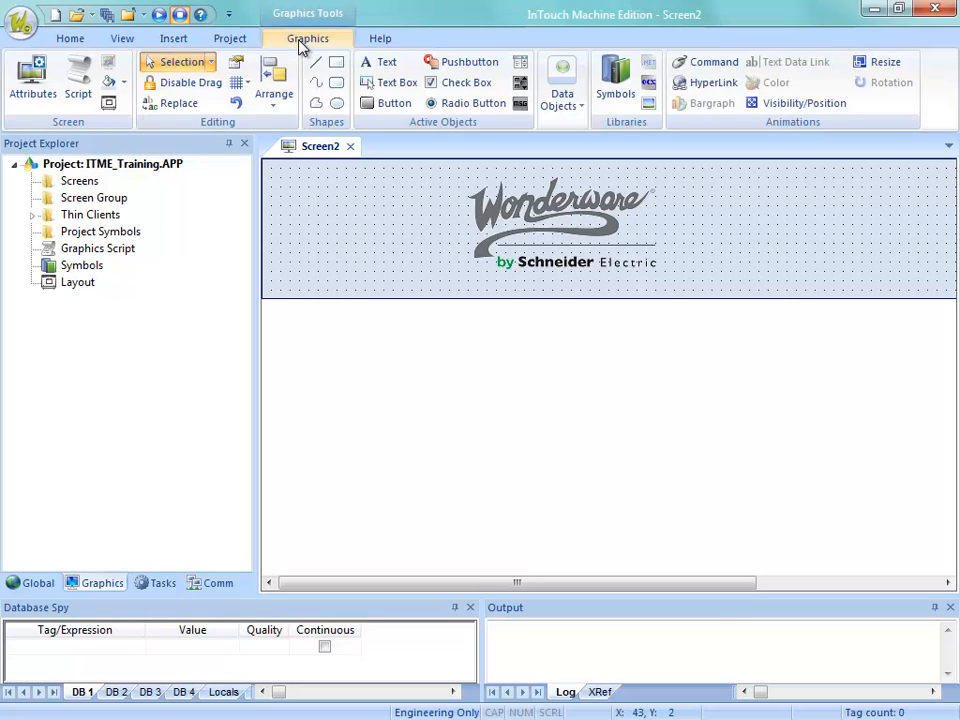
pyautogui.click(335, 64)
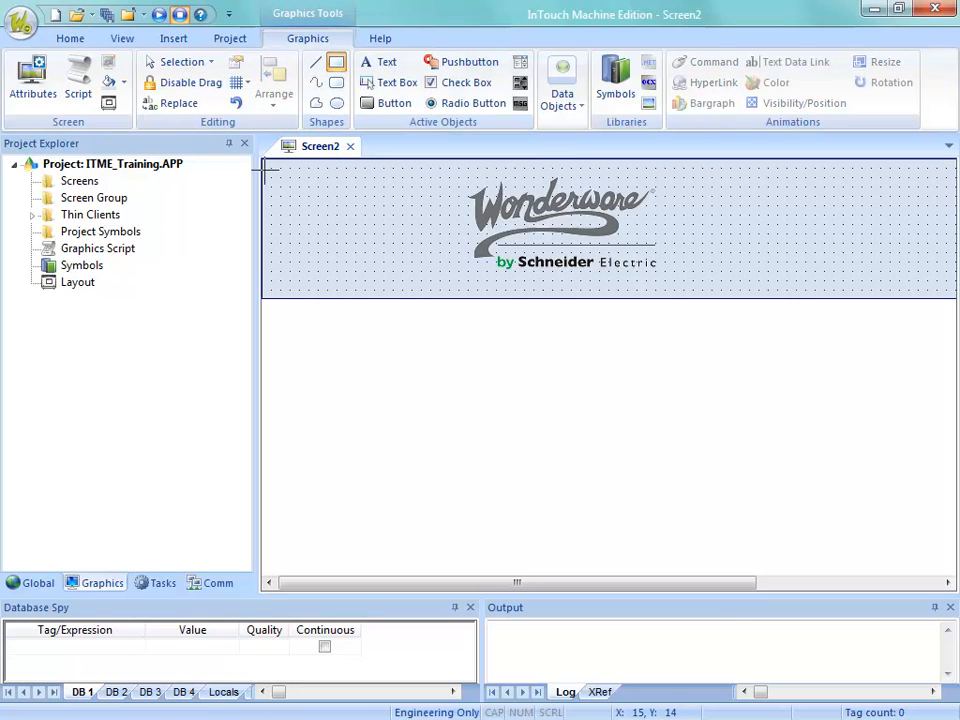
pyautogui.moveTo(264, 168); pyautogui.dragTo(457, 286)
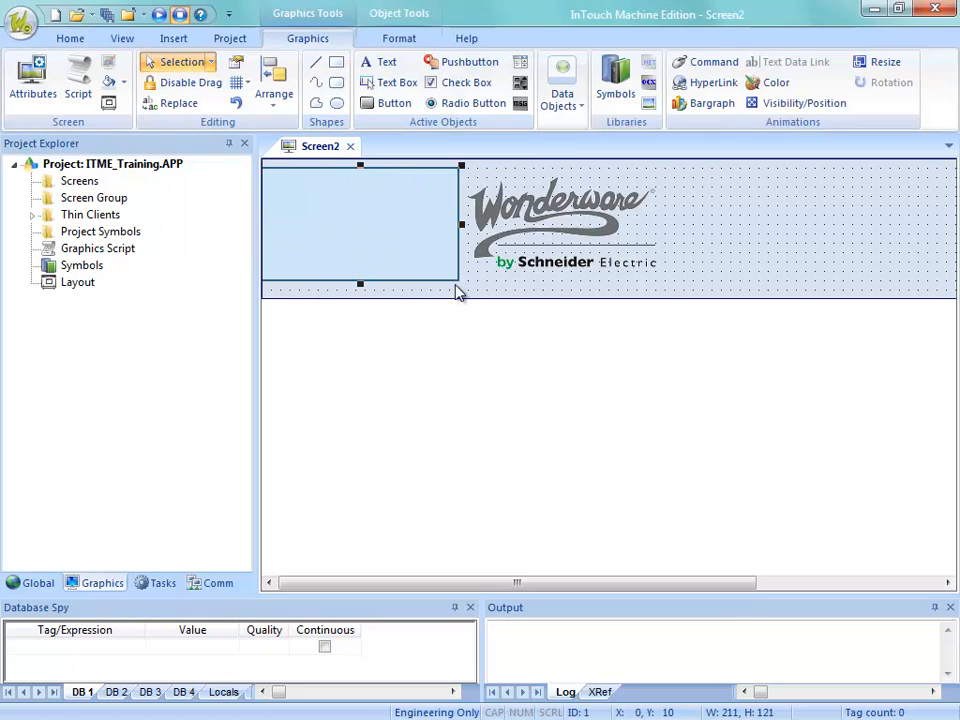
pyautogui.moveTo(384, 272); pyautogui.dragTo(393, 273)
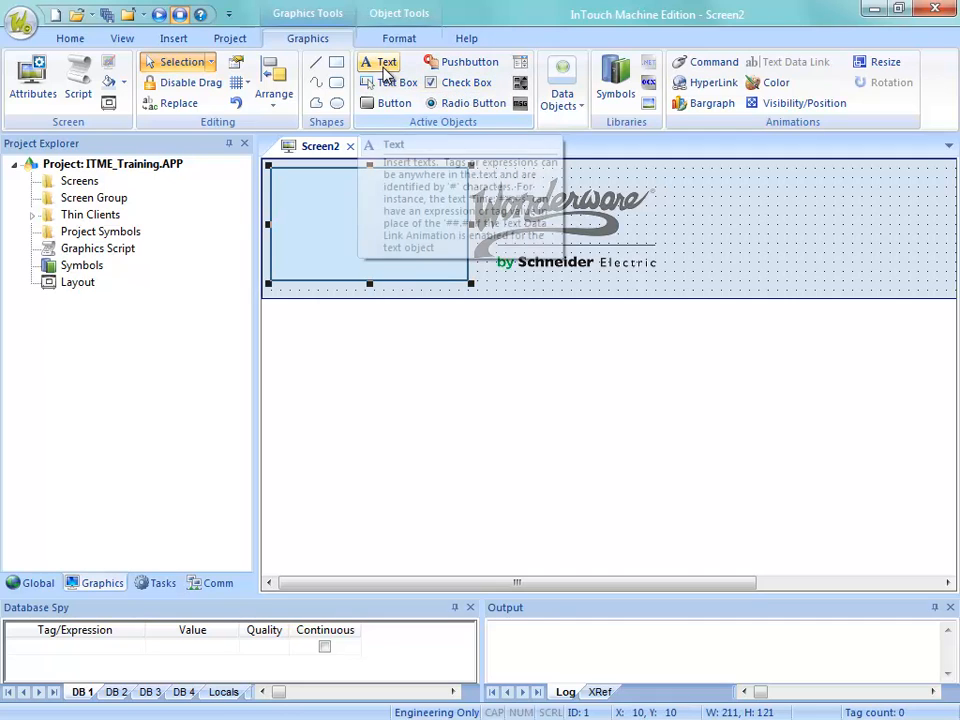
# Open the rectangle's caption for editing and consult the Header Status (caption) slide in the presentation
pyautogui.doubleClick(355, 229)
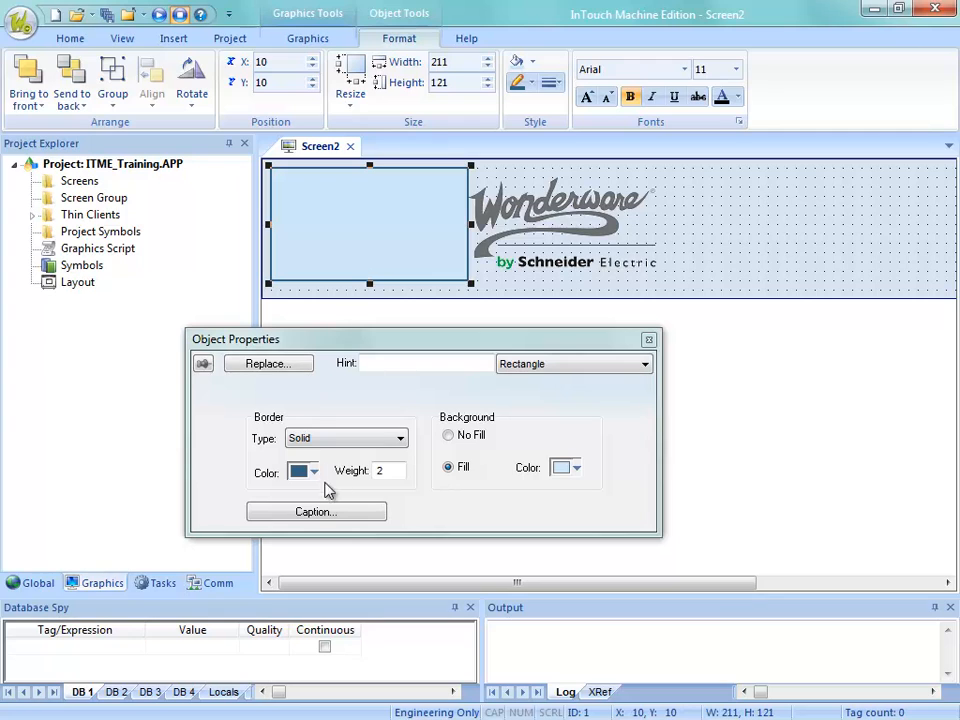
pyautogui.click(330, 514)
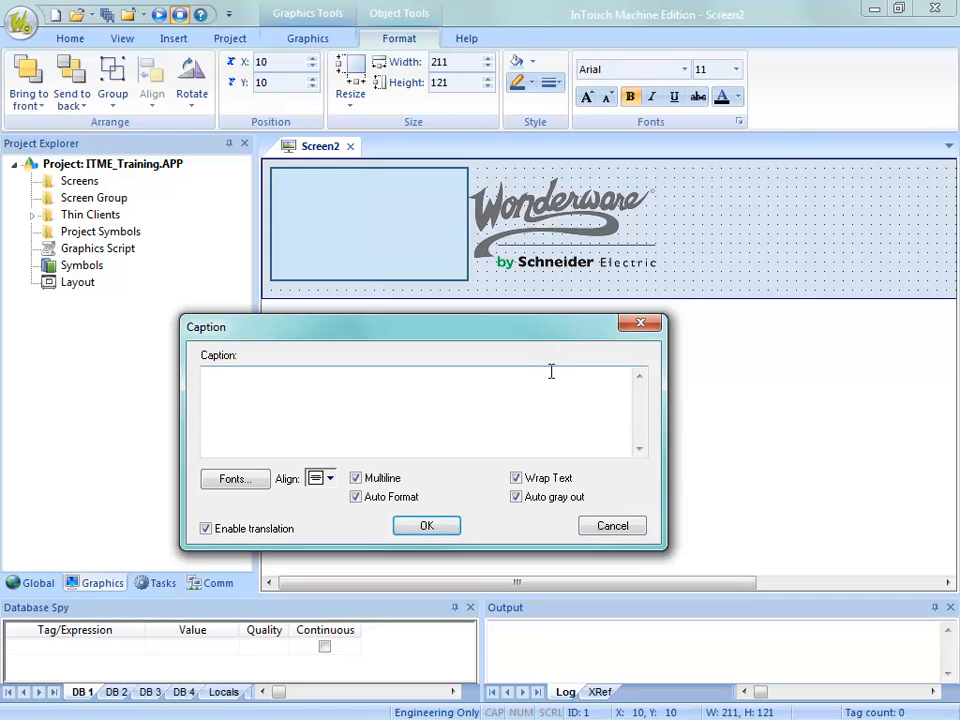
pyautogui.hotkey('alt', 'Tab')
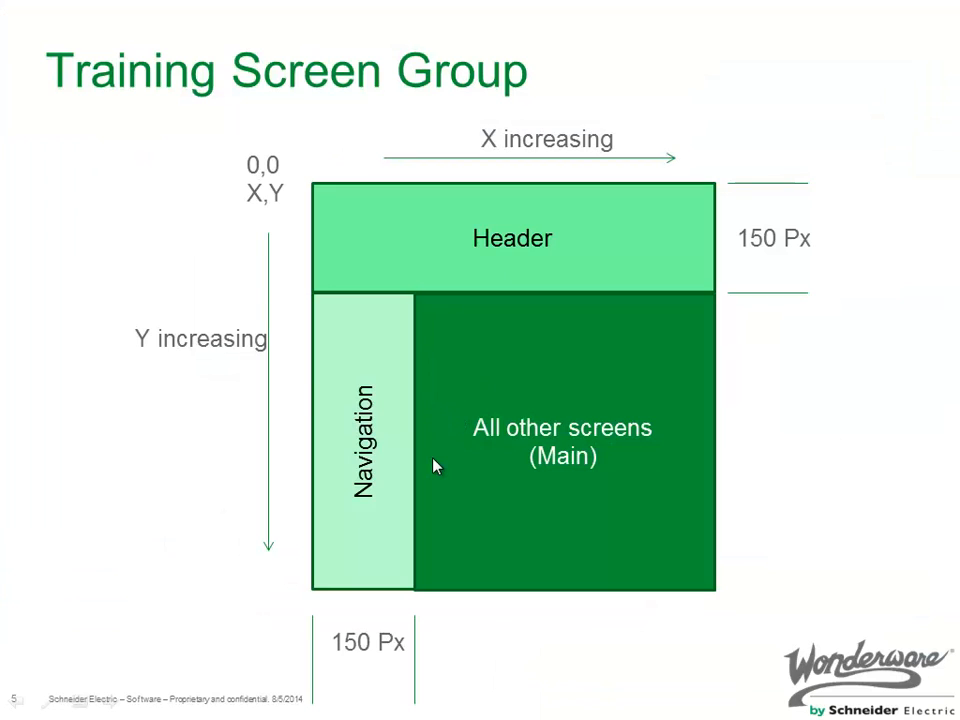
pyautogui.click(433, 465)
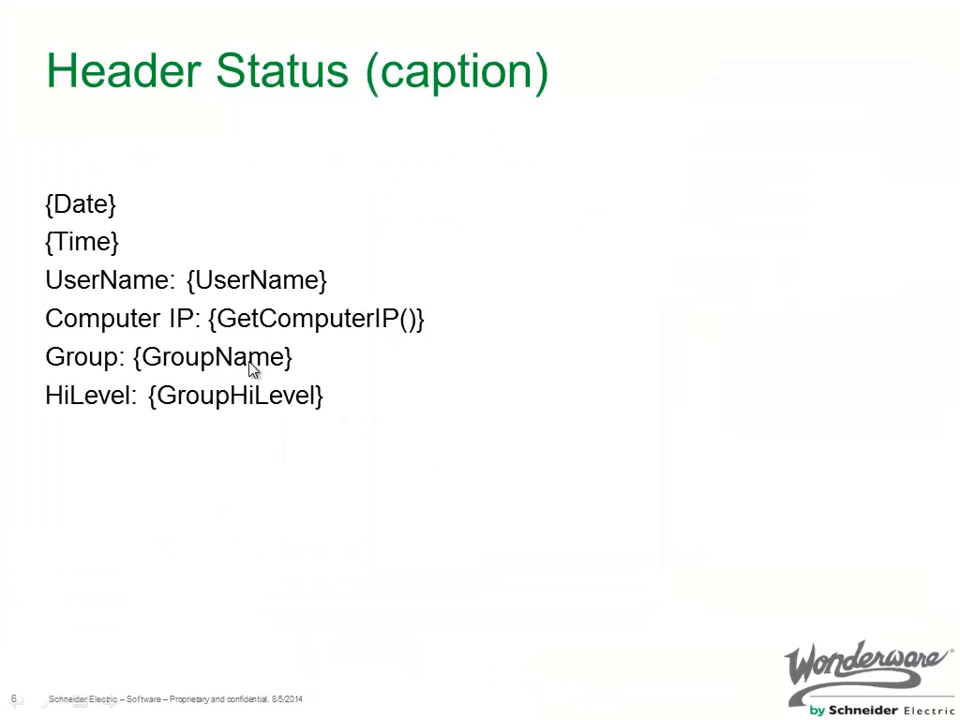
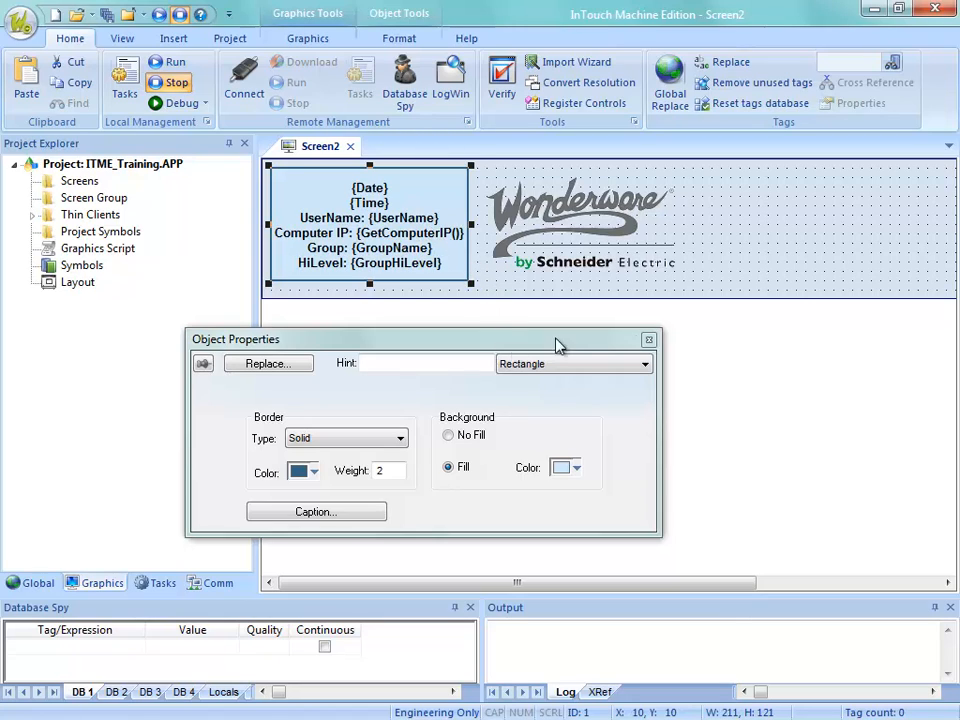
# Insert the button_exit symbol from the system Buttons symbols onto the header's far end and place it at X 900, Y 10
pyautogui.moveTo(551, 583); pyautogui.dragTo(736, 590)
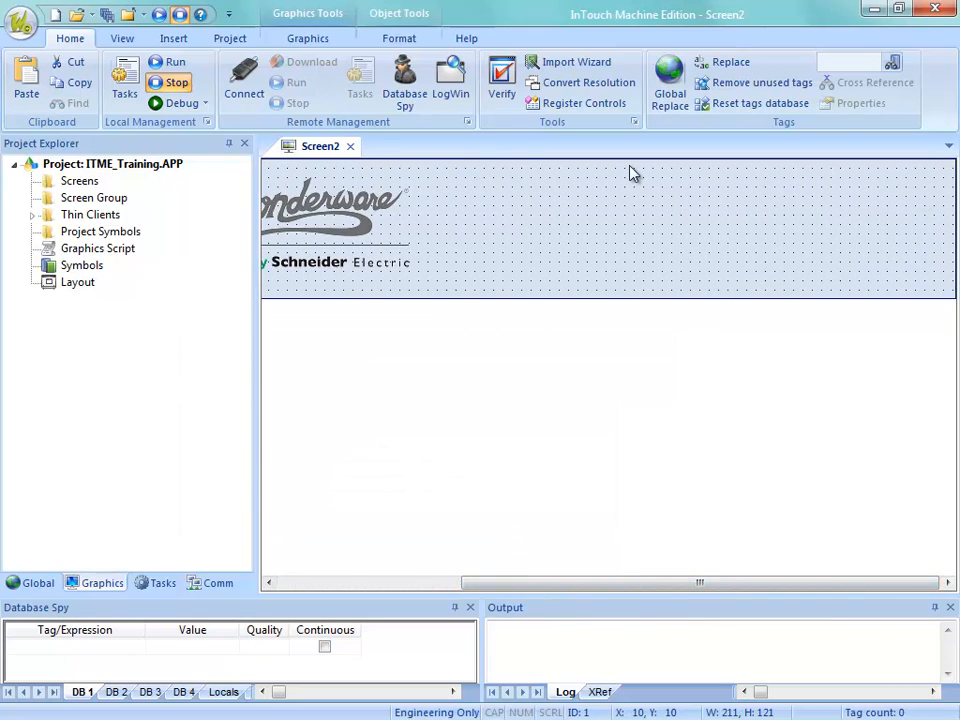
pyautogui.click(83, 270)
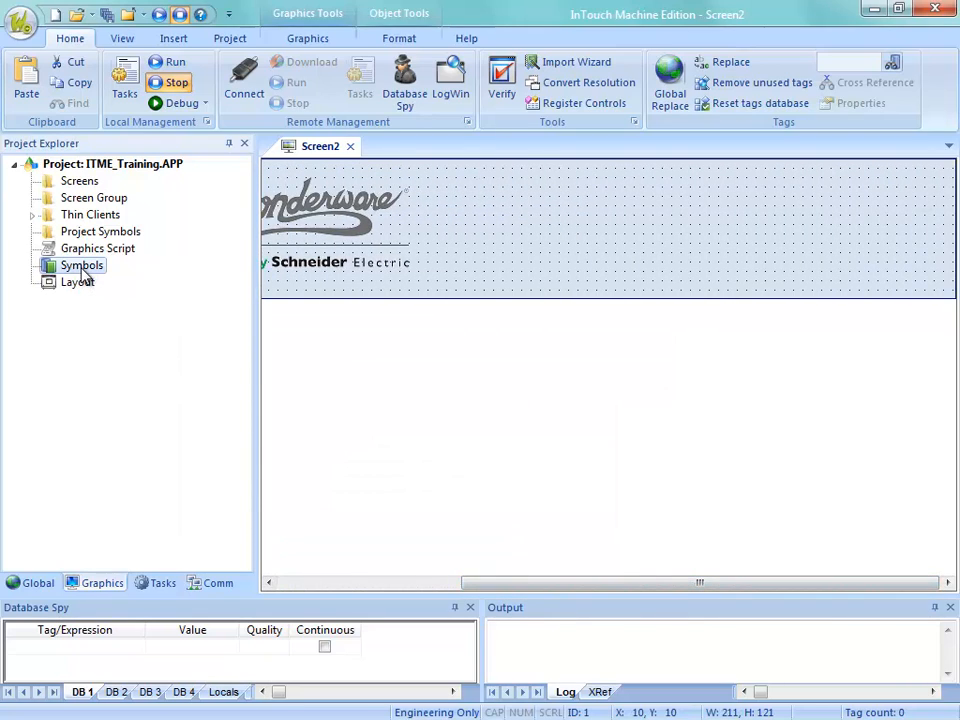
pyautogui.doubleClick(82, 268)
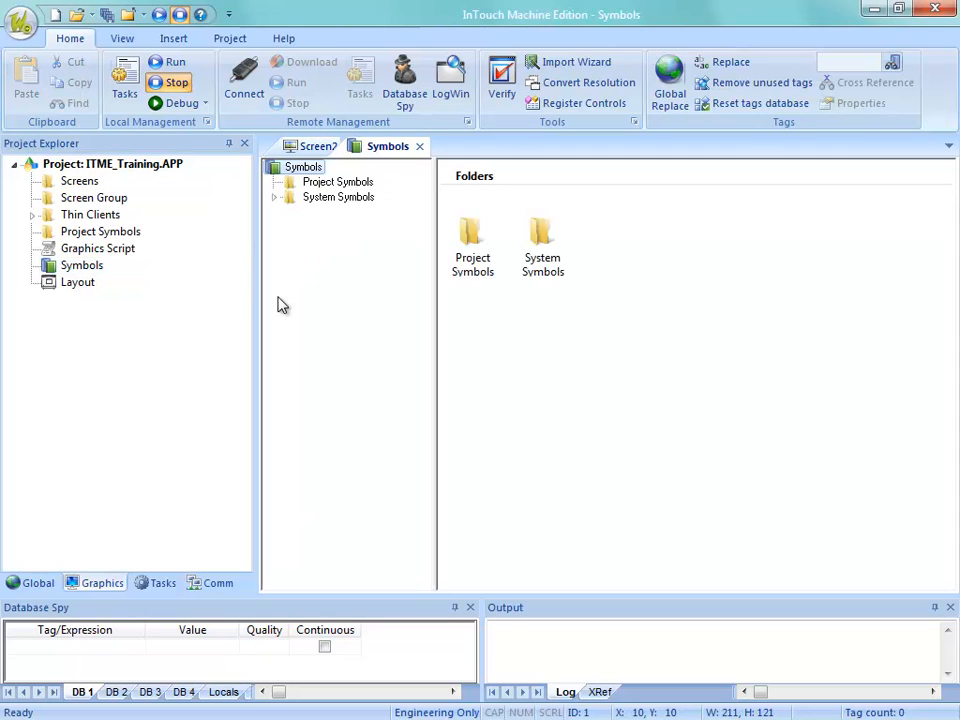
pyautogui.click(274, 198)
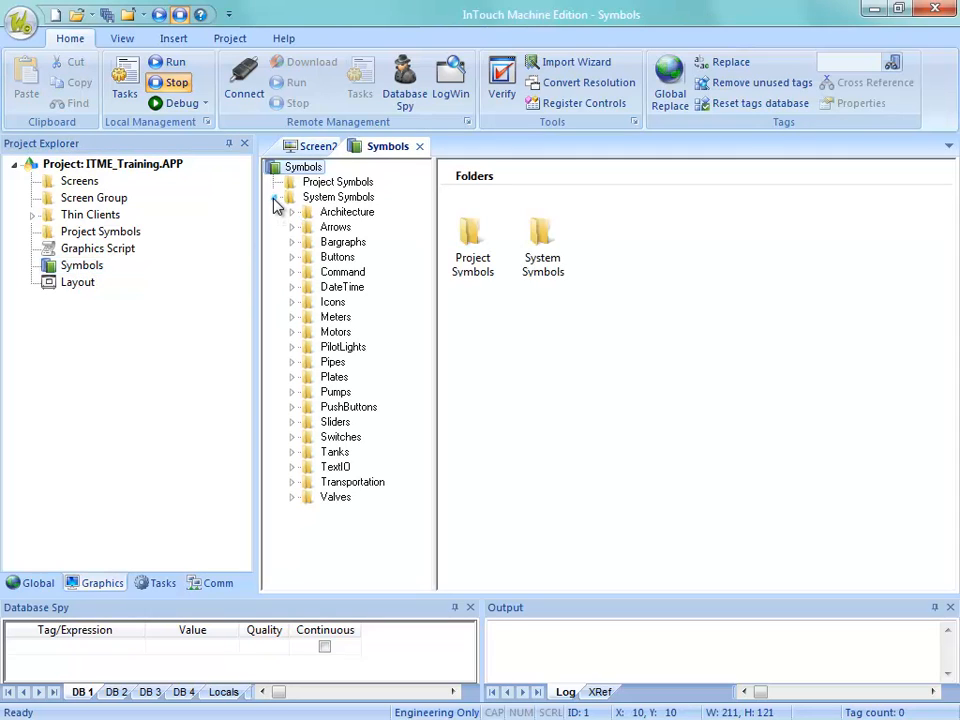
pyautogui.click(335, 257)
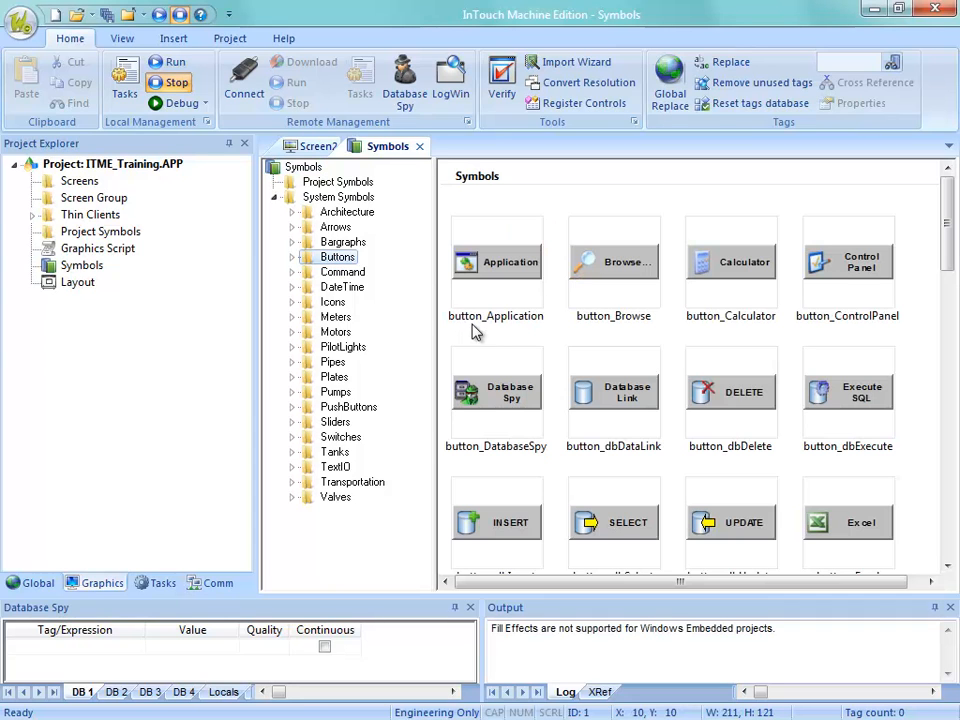
pyautogui.scroll(-5, 953, 250)
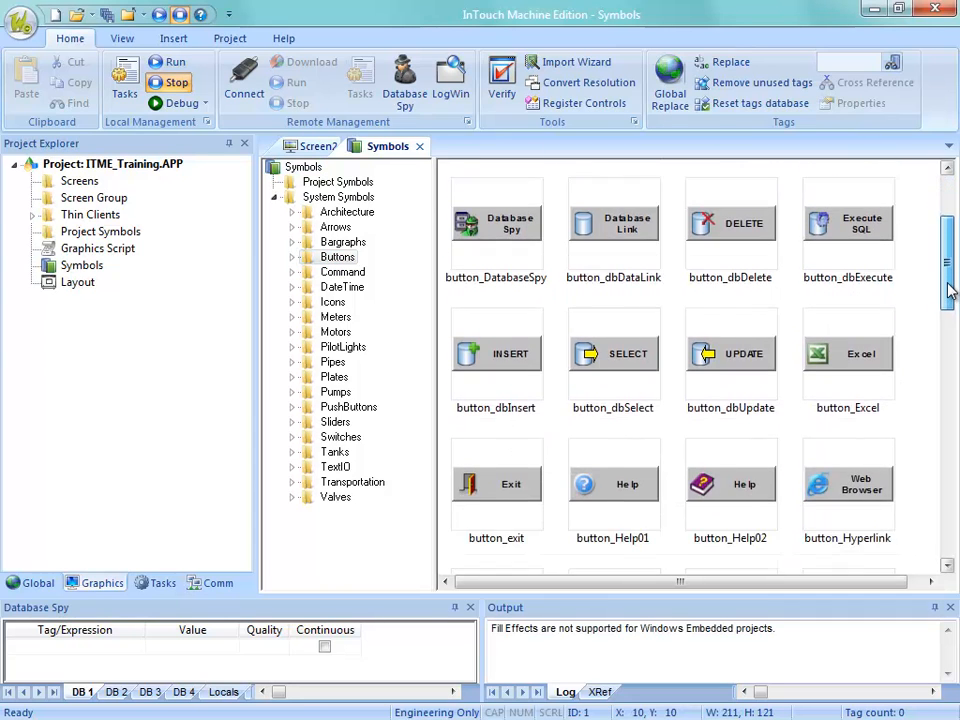
pyautogui.doubleClick(488, 389)
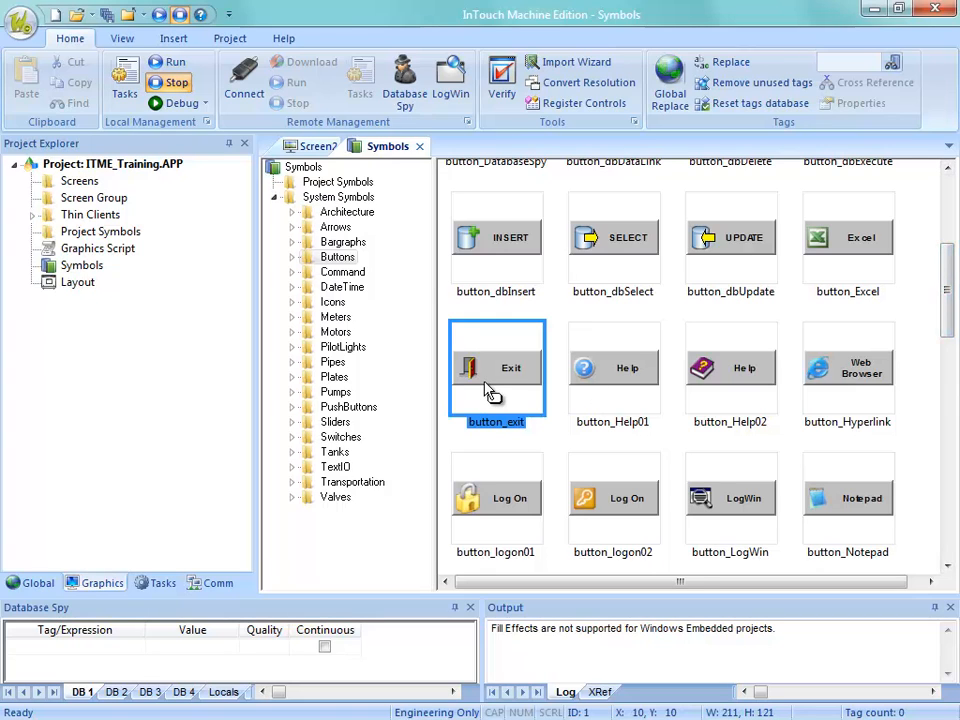
pyautogui.click(820, 204)
pyautogui.moveTo(883, 222); pyautogui.dragTo(908, 190)
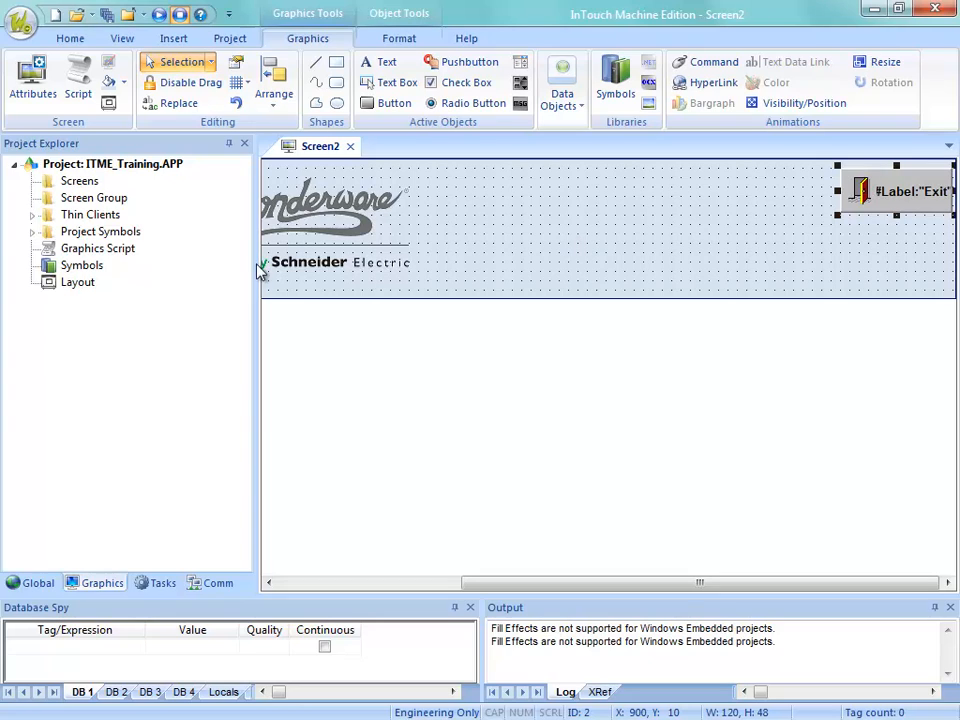
# Insert the button_logon02 symbol from the system Buttons symbols and place it under the Exit button at X 900, Y 70
pyautogui.doubleClick(70, 266)
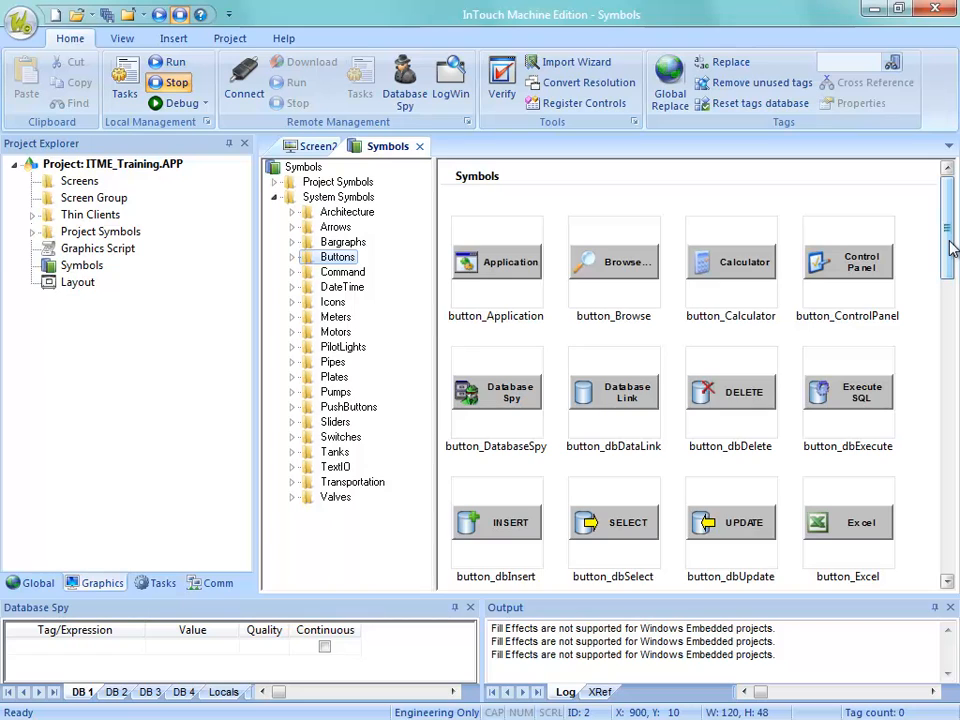
pyautogui.scroll(-1, 952, 277)
pyautogui.scroll(-3, 950, 300)
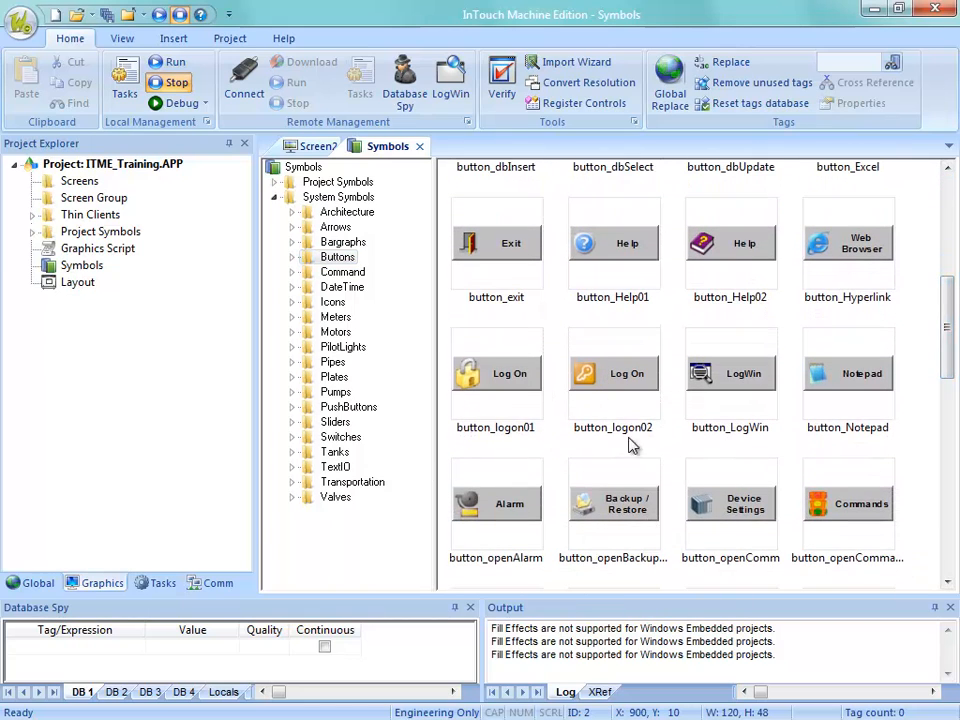
pyautogui.click(600, 388)
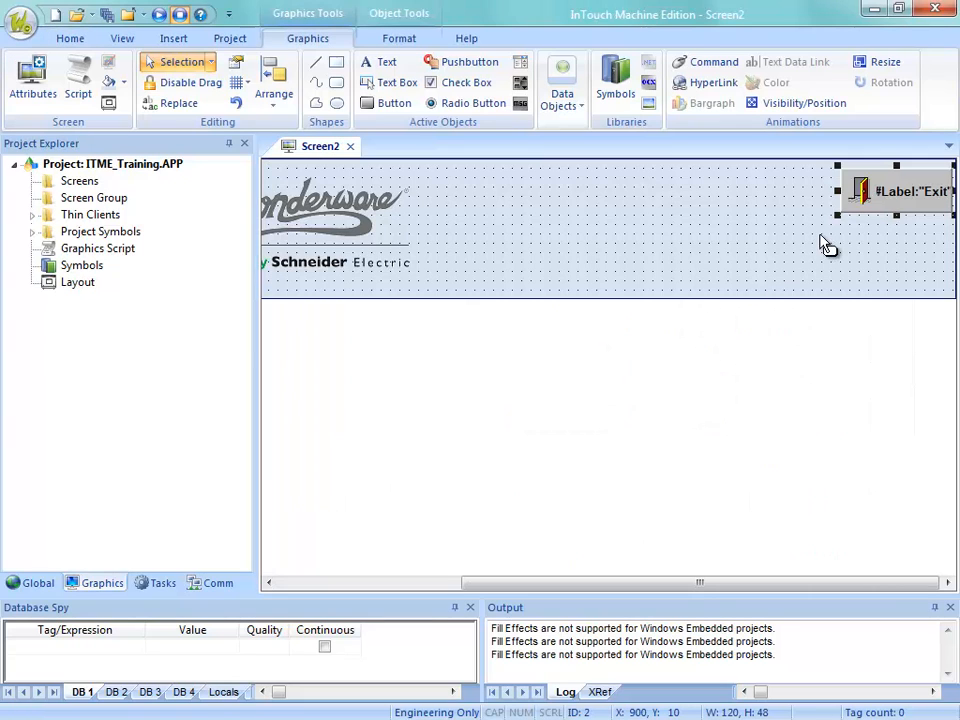
pyautogui.click(820, 235)
pyautogui.moveTo(868, 256); pyautogui.dragTo(887, 262)
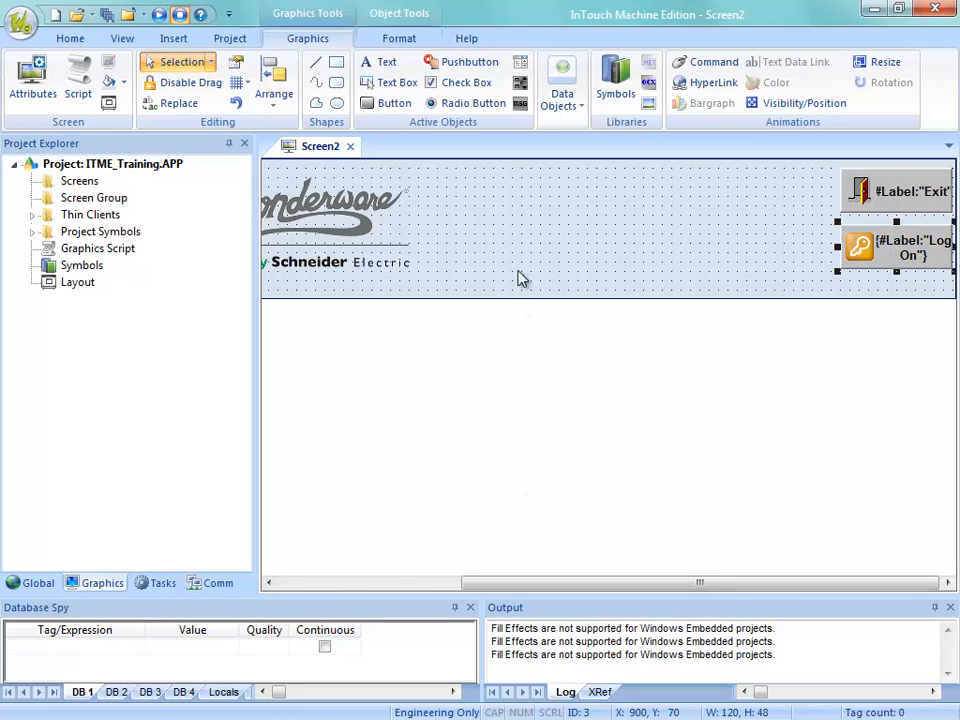
# Insert the button_Notepad symbol from the system Buttons symbols and place it beside the Exit button at X 770, Y 10
pyautogui.doubleClick(80, 266)
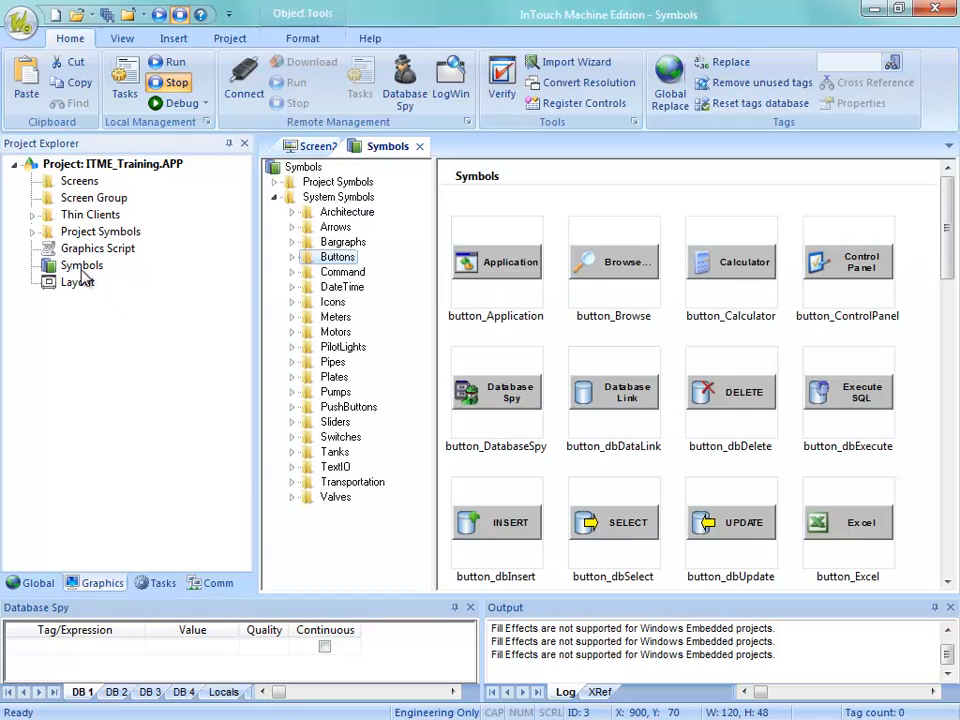
pyautogui.moveTo(955, 265); pyautogui.dragTo(945, 353)
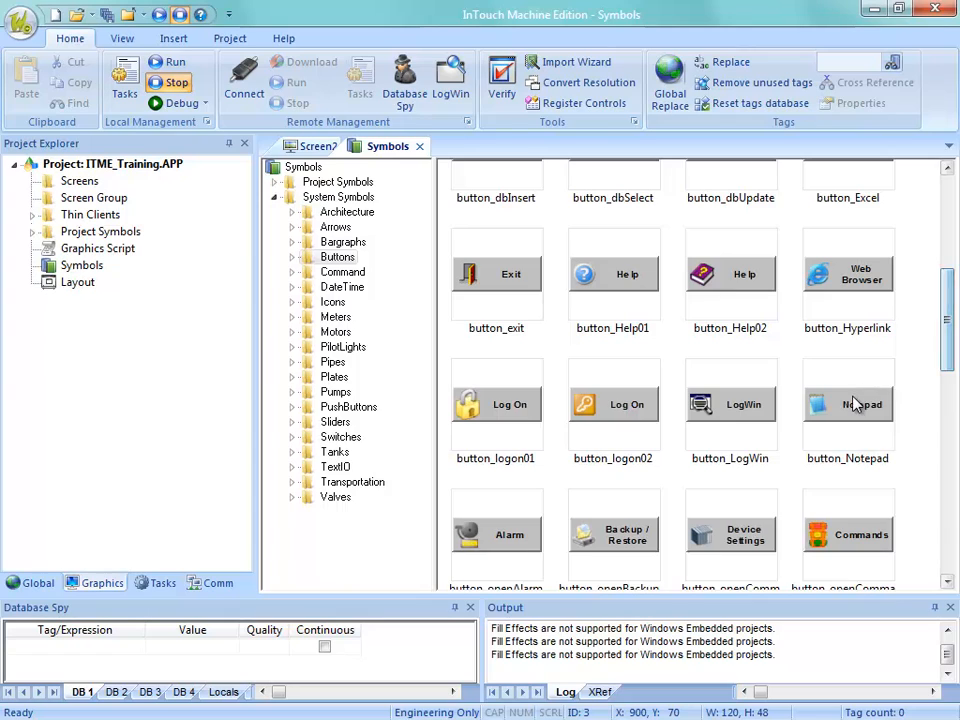
pyautogui.doubleClick(808, 401)
pyautogui.click(634, 224)
pyautogui.moveTo(692, 253); pyautogui.dragTo(788, 210)
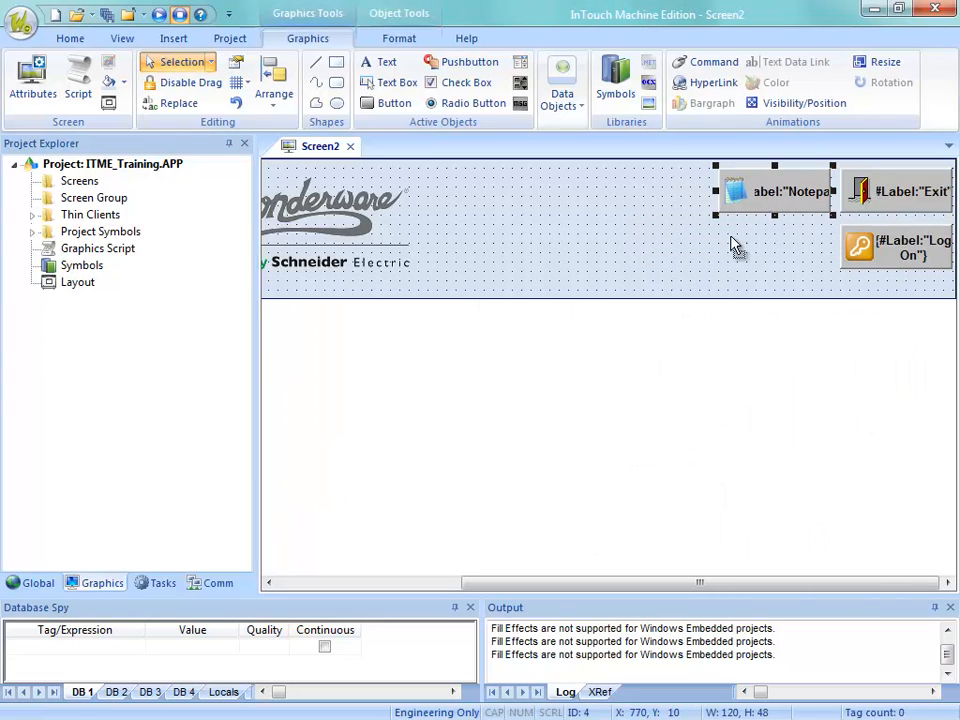
pyautogui.click(690, 250)
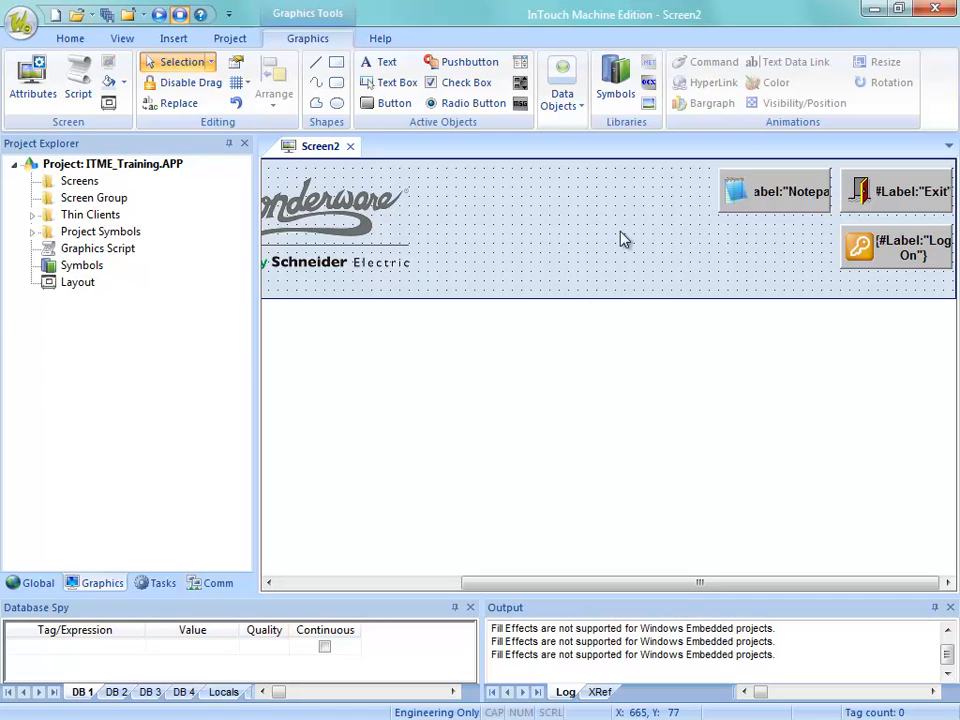
# Close the finished header screen, saving it as Header.scr in the project's Screen folder
pyautogui.moveTo(617, 580); pyautogui.dragTo(411, 590)
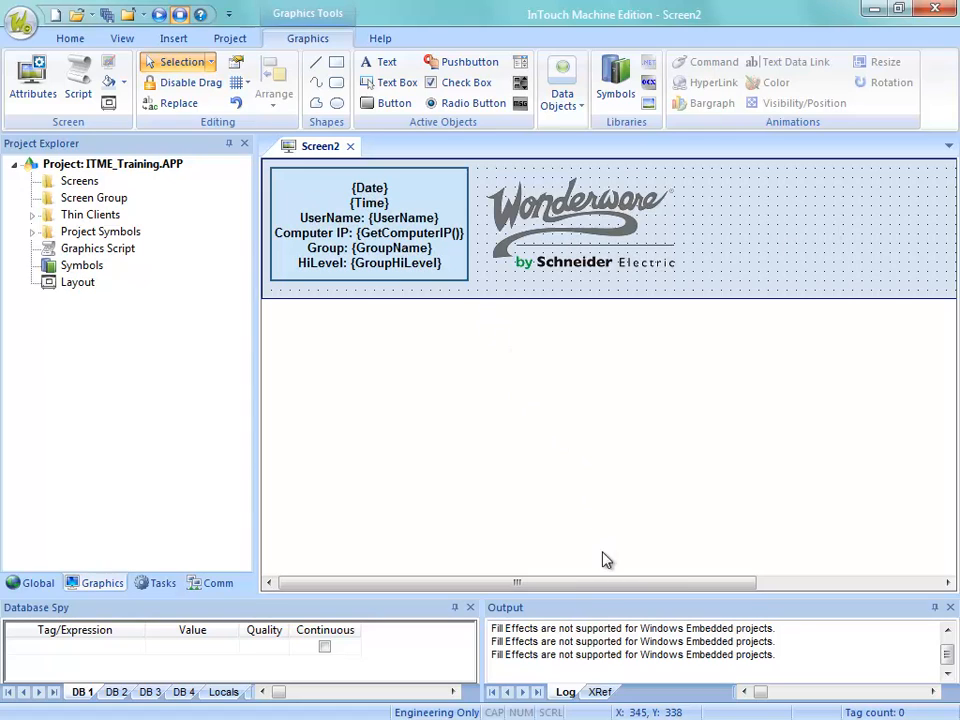
pyautogui.moveTo(606, 589); pyautogui.dragTo(792, 592)
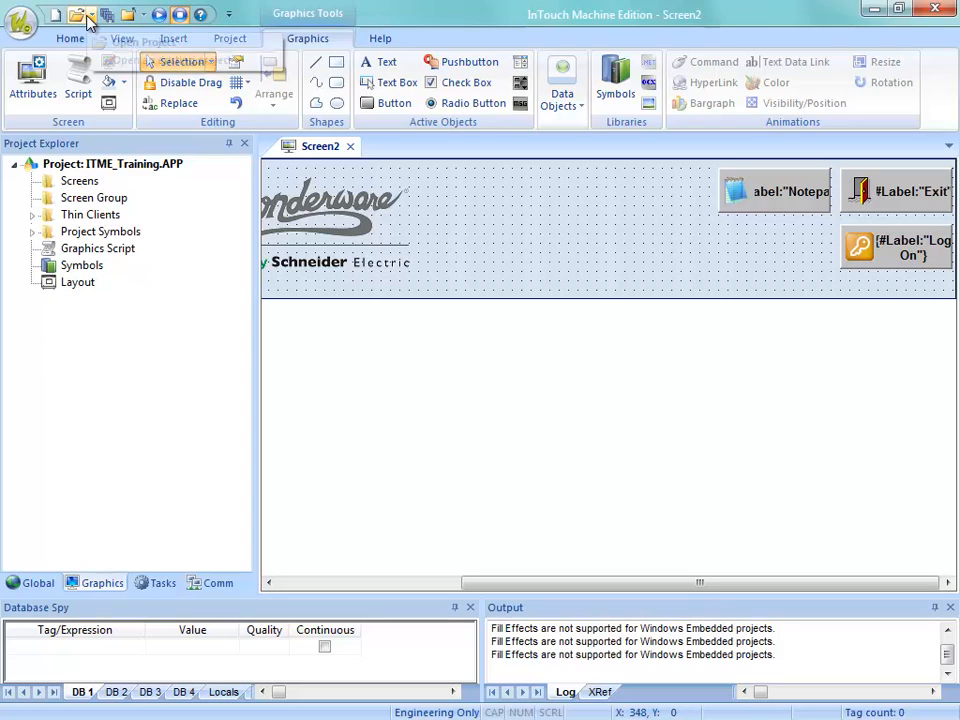
pyautogui.rightClick(315, 150)
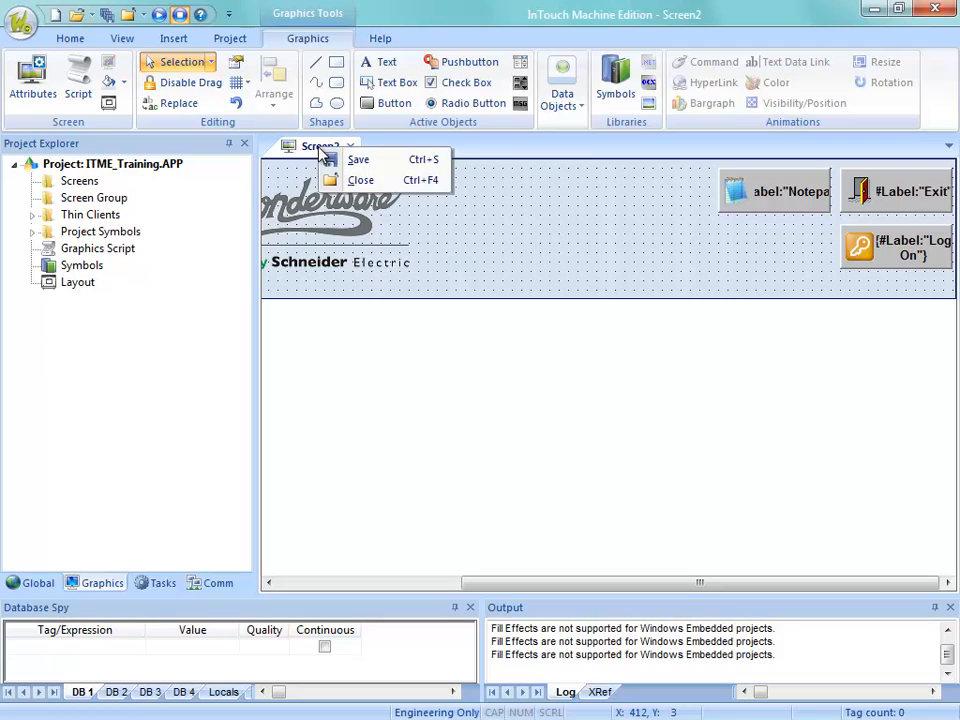
pyautogui.click(420, 247)
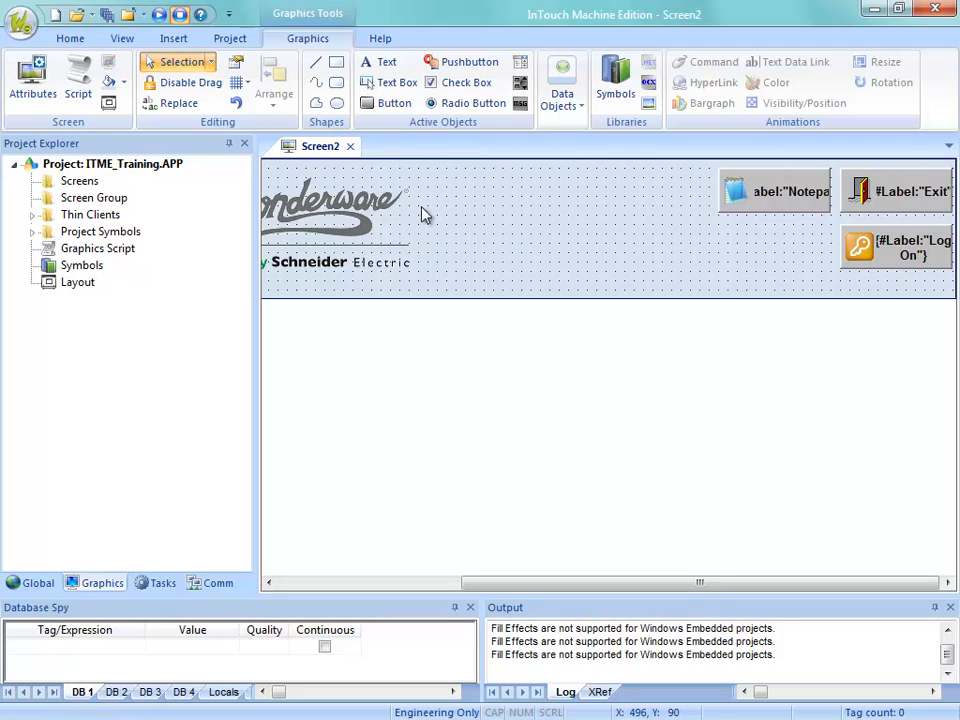
pyautogui.click(350, 148)
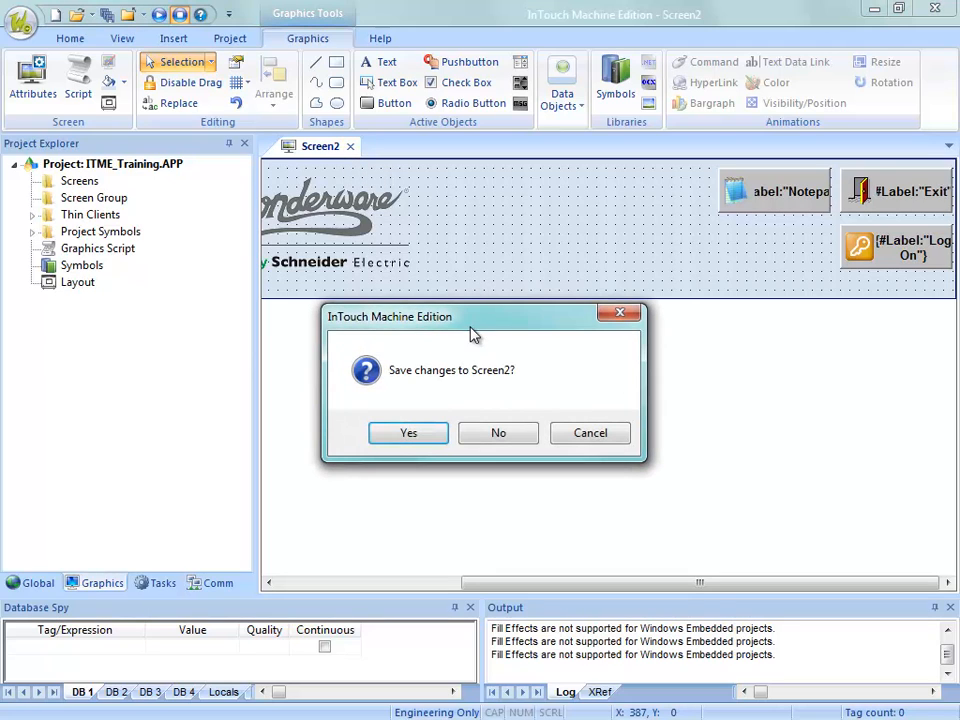
pyautogui.click(409, 433)
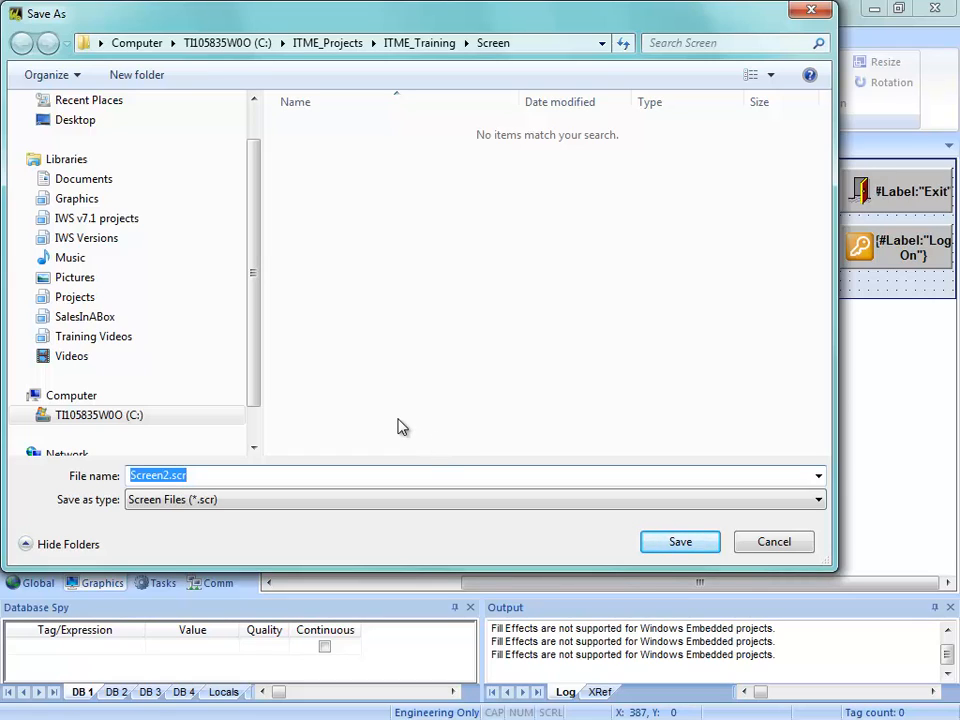
pyautogui.click(170, 477)
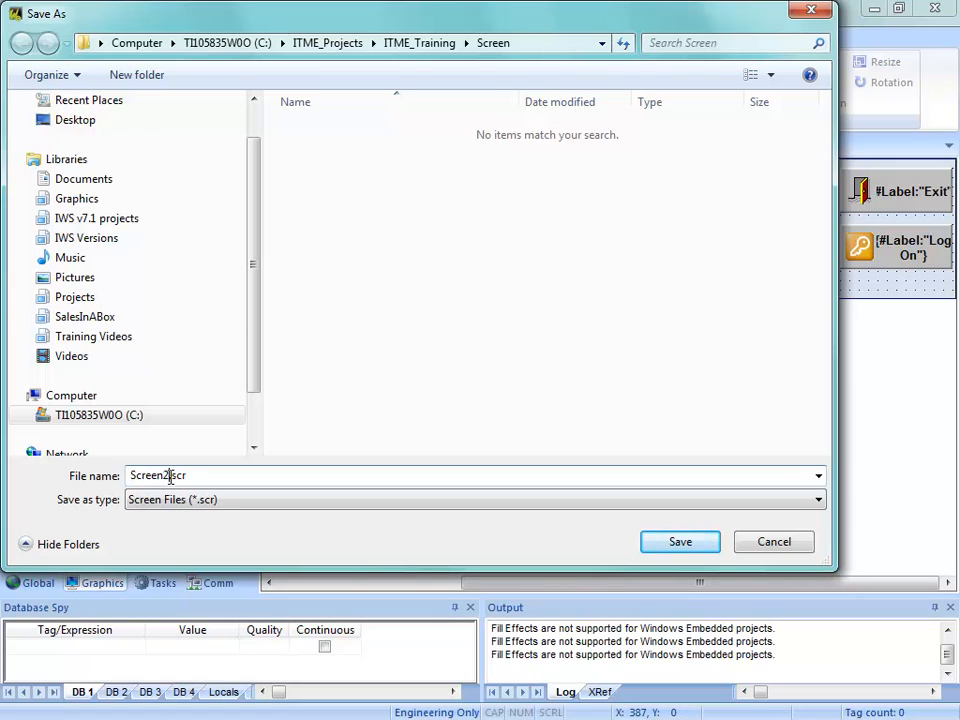
pyautogui.moveTo(170, 477); pyautogui.dragTo(30, 467)
pyautogui.write('Header')
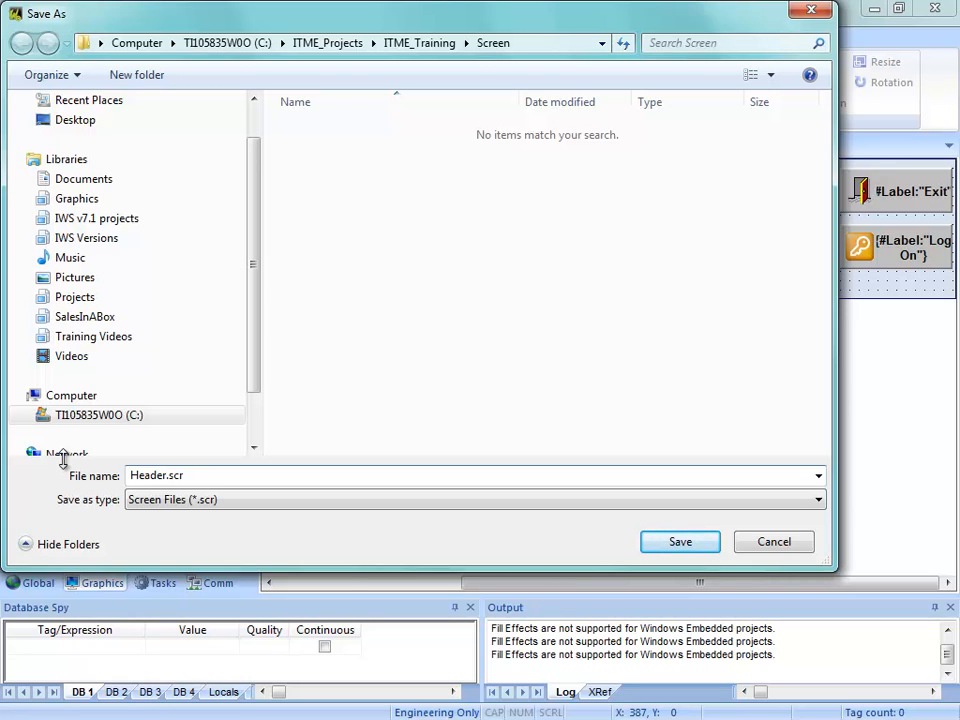
pyautogui.press('Return')
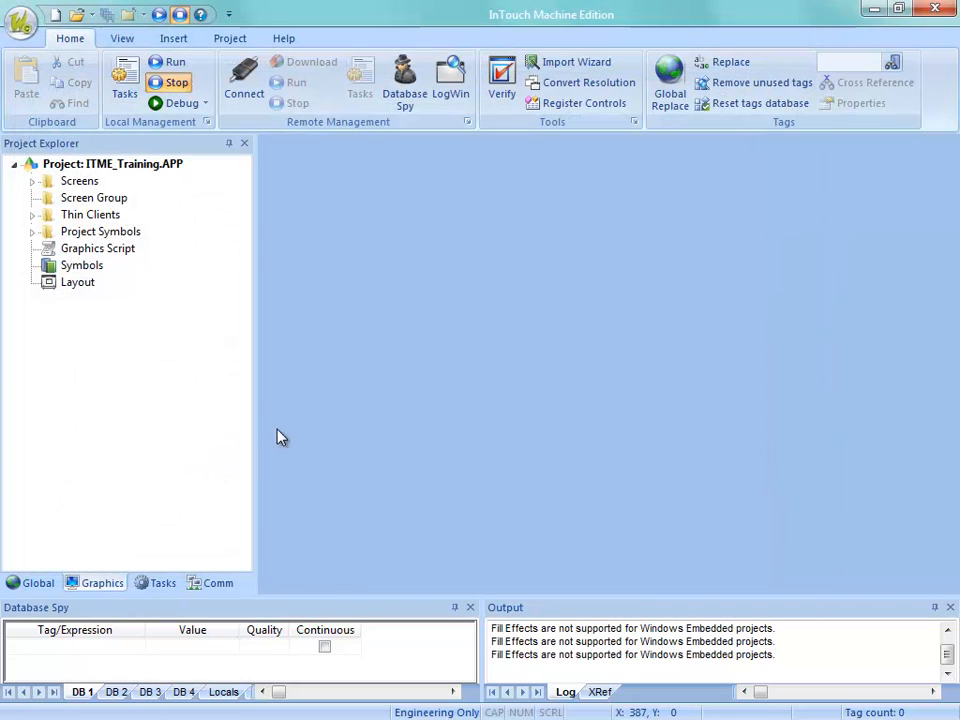
# Insert a new screen in the project's Screens folder and set its width to 150 and height to 618
pyautogui.click(32, 181)
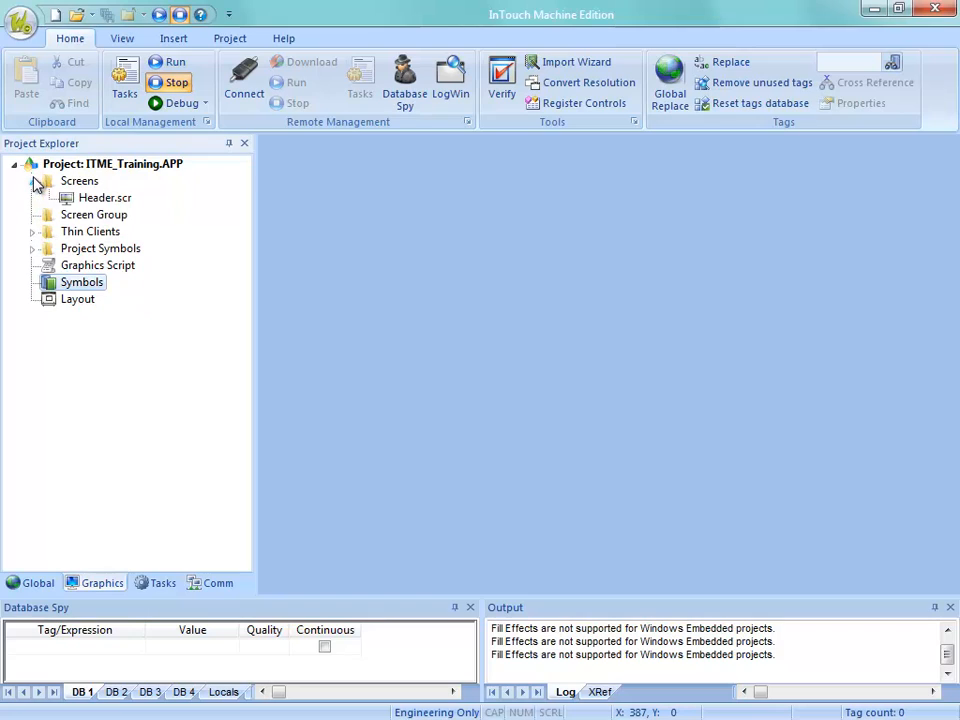
pyautogui.click(102, 199)
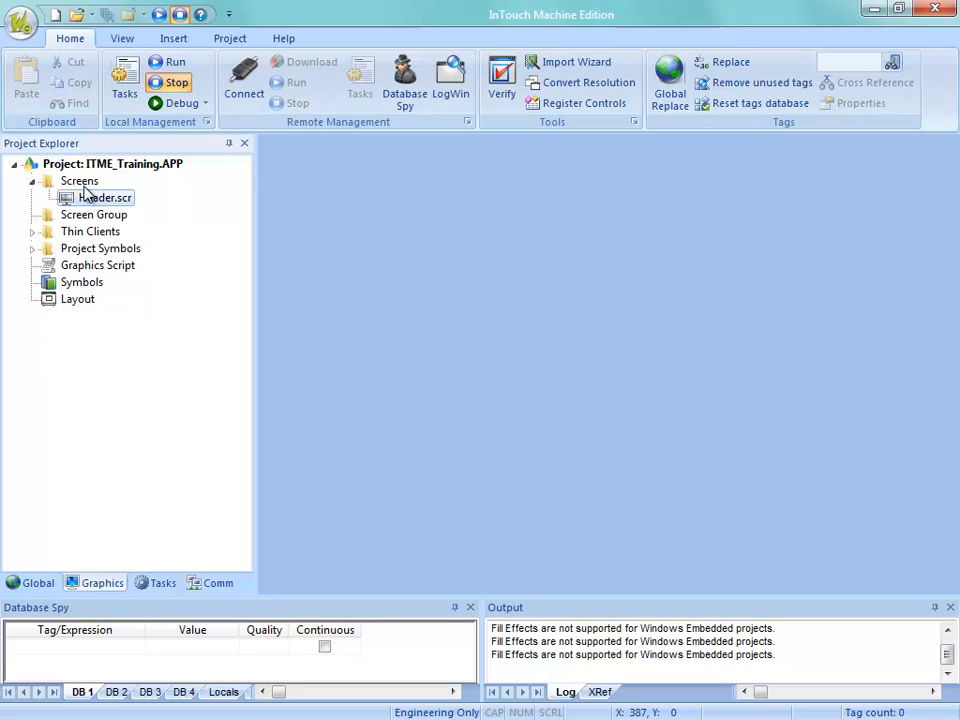
pyautogui.rightClick(84, 186)
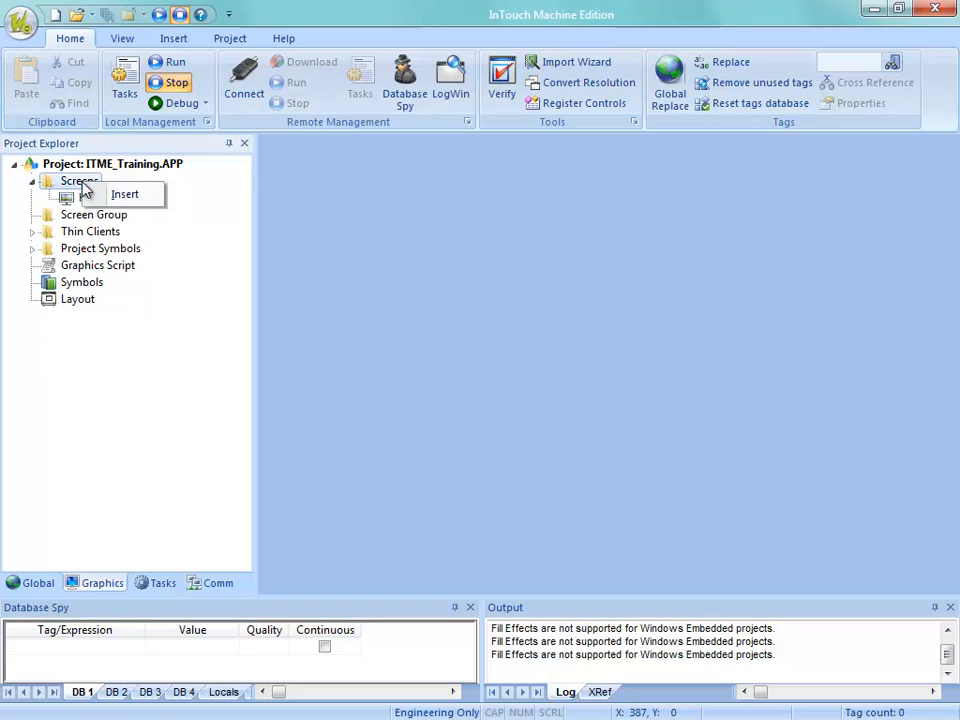
pyautogui.click(116, 197)
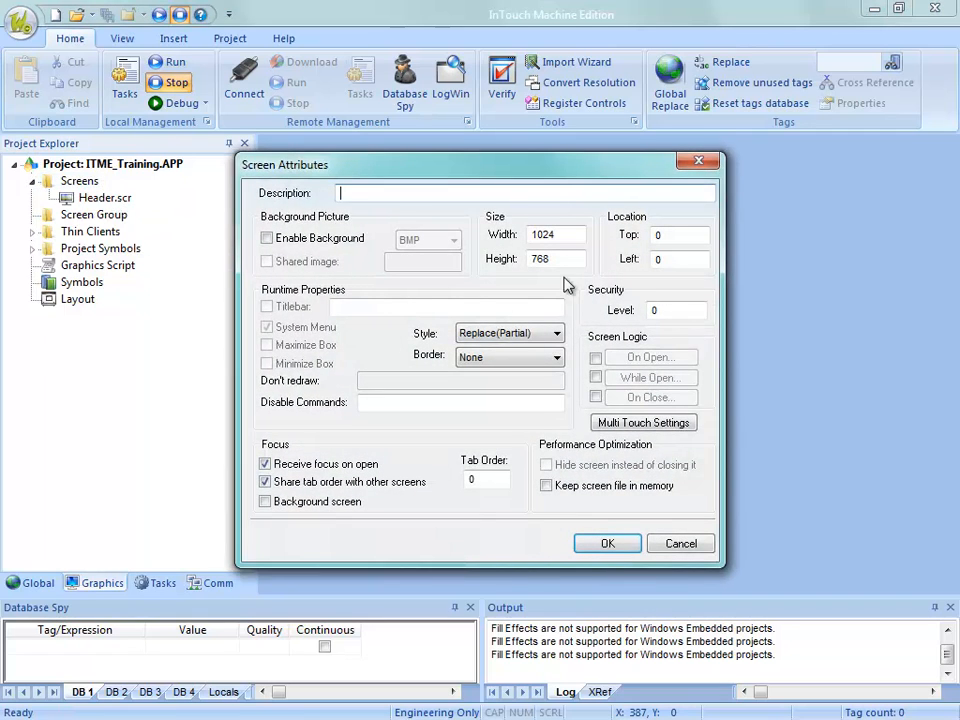
pyautogui.moveTo(555, 234); pyautogui.dragTo(497, 235)
pyautogui.write('150')
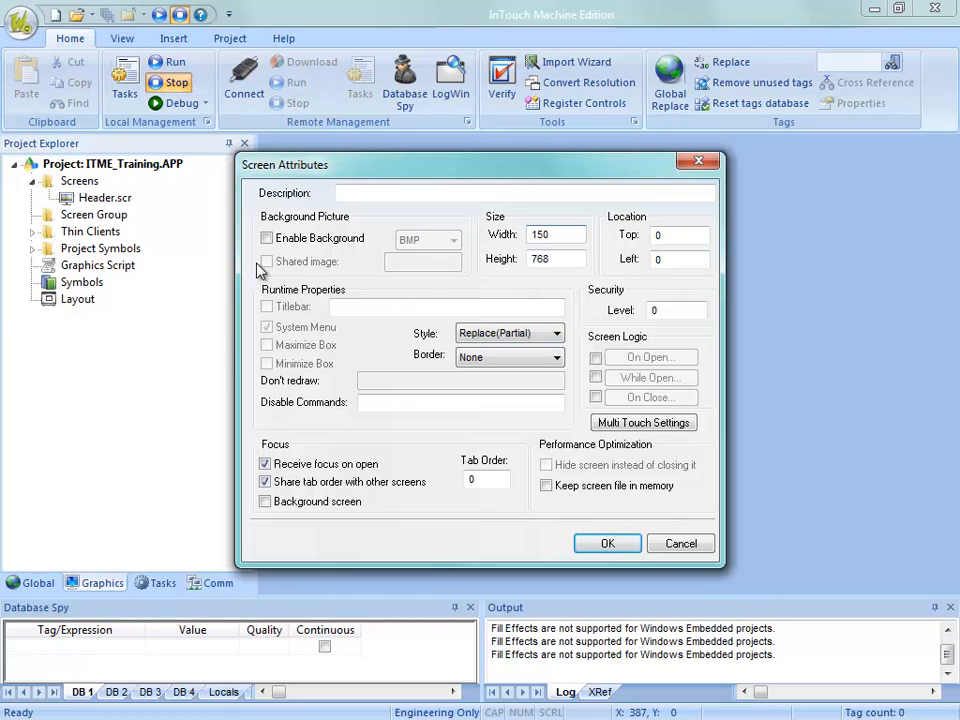
pyautogui.doubleClick(549, 259)
pyautogui.write('6')
# Consult the presentation's earlier slides, set the new screen's top location to 150, and create the screen
pyautogui.doubleClick(668, 234)
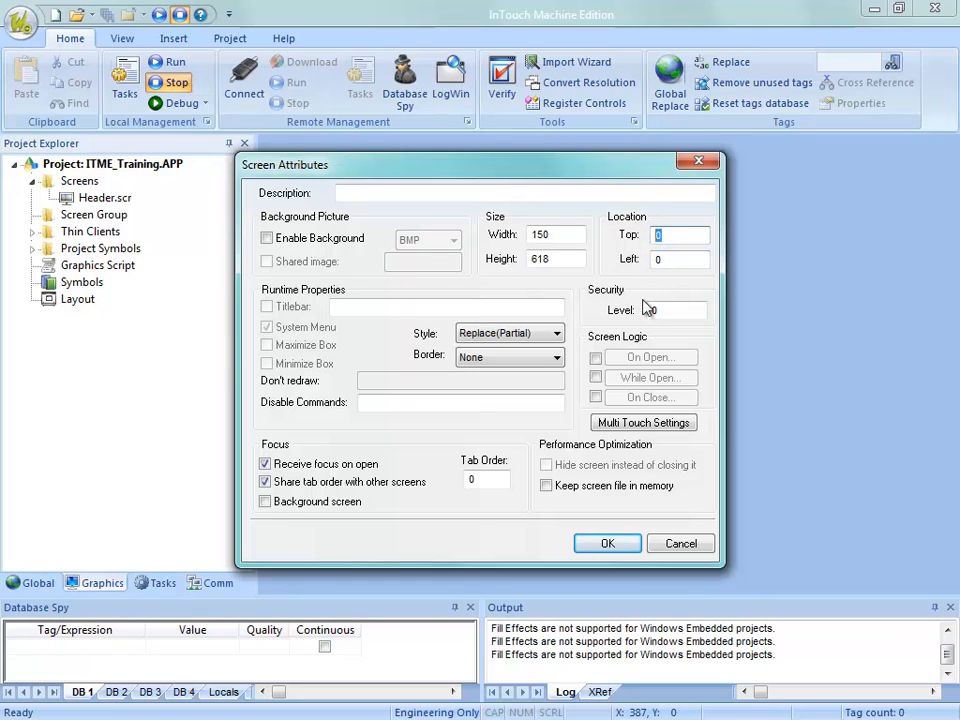
pyautogui.hotkey('alt', 'Tab')
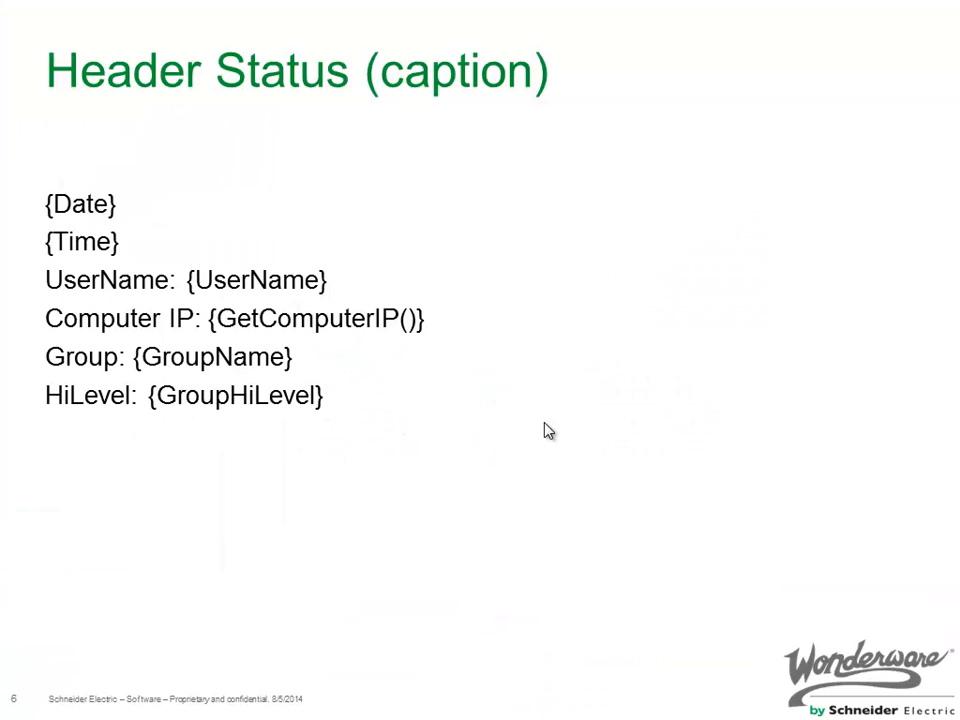
pyautogui.click(552, 430)
pyautogui.press('Left')
pyautogui.press('Left')
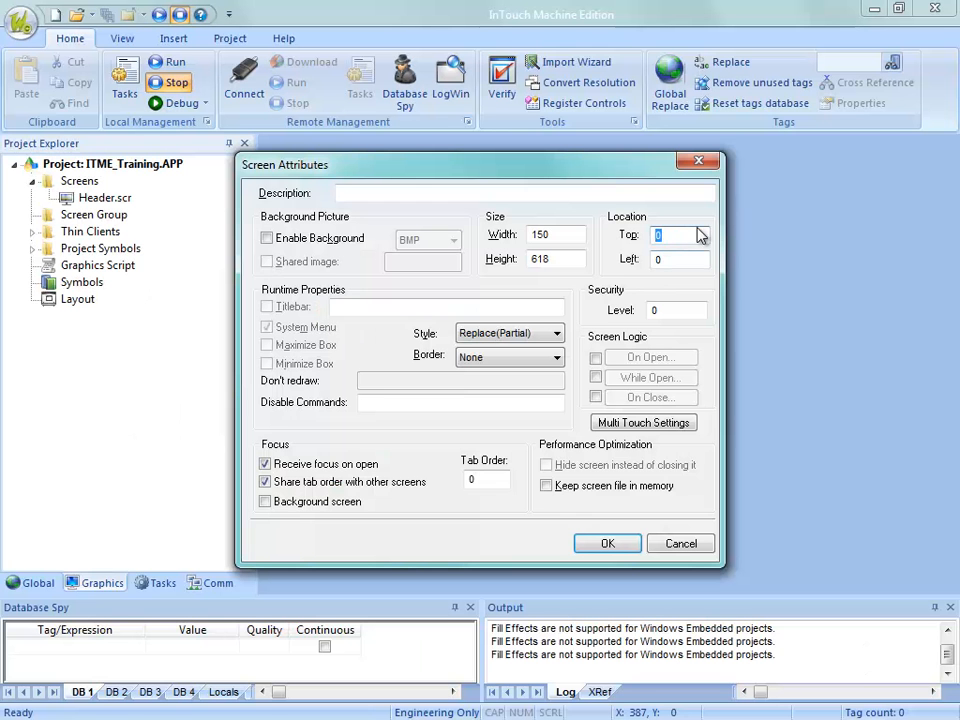
pyautogui.write('50')
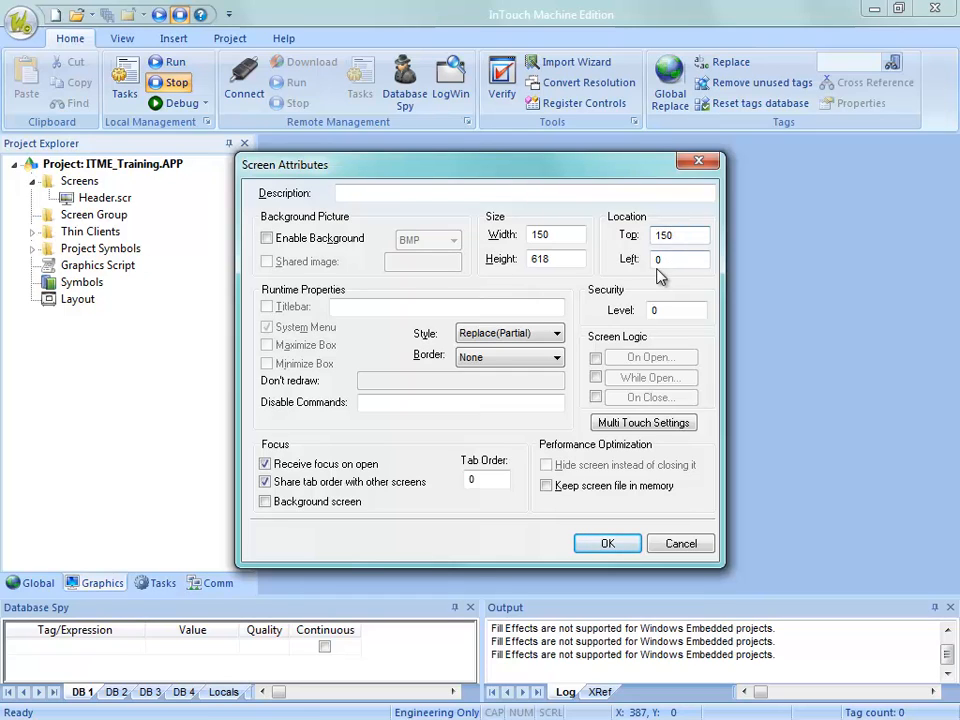
pyautogui.click(589, 549)
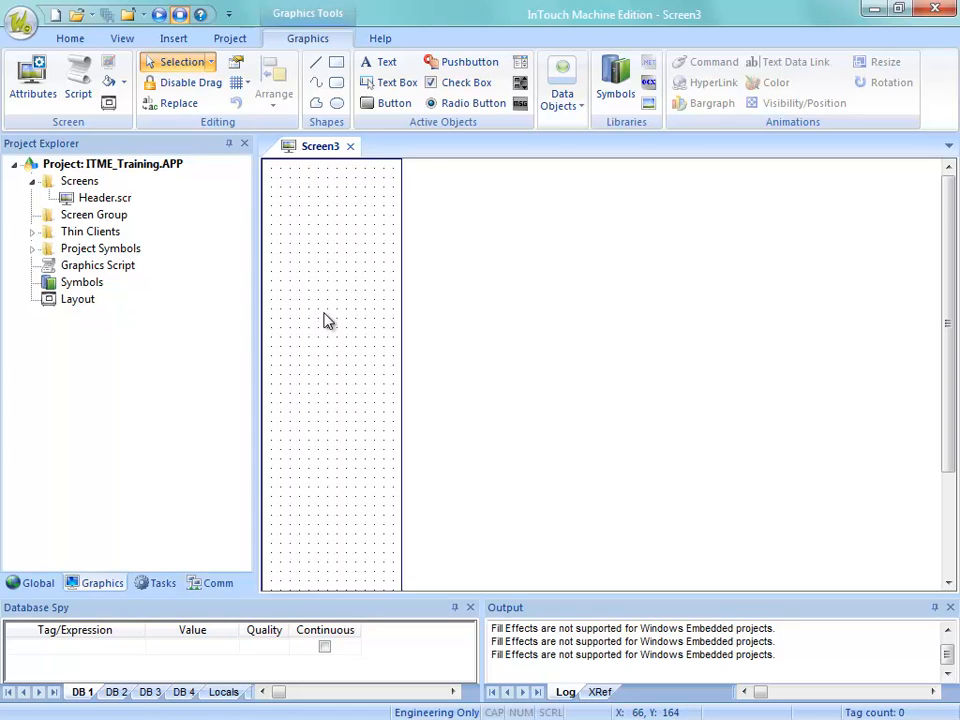
# Review the new screen's size and location in its screen attributes
pyautogui.rightClick(336, 237)
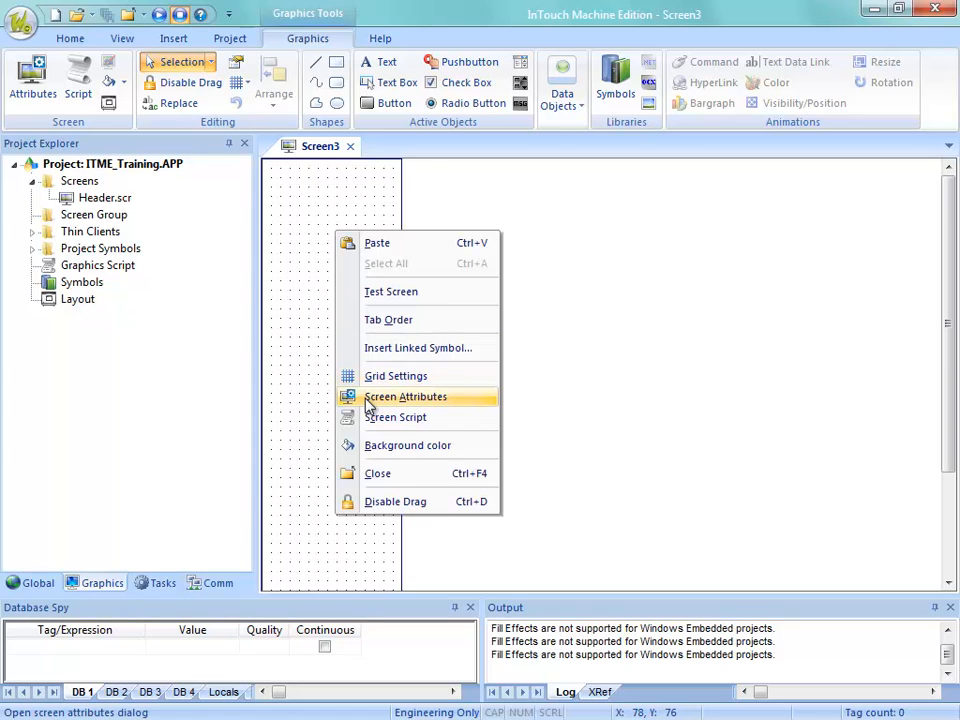
pyautogui.click(390, 397)
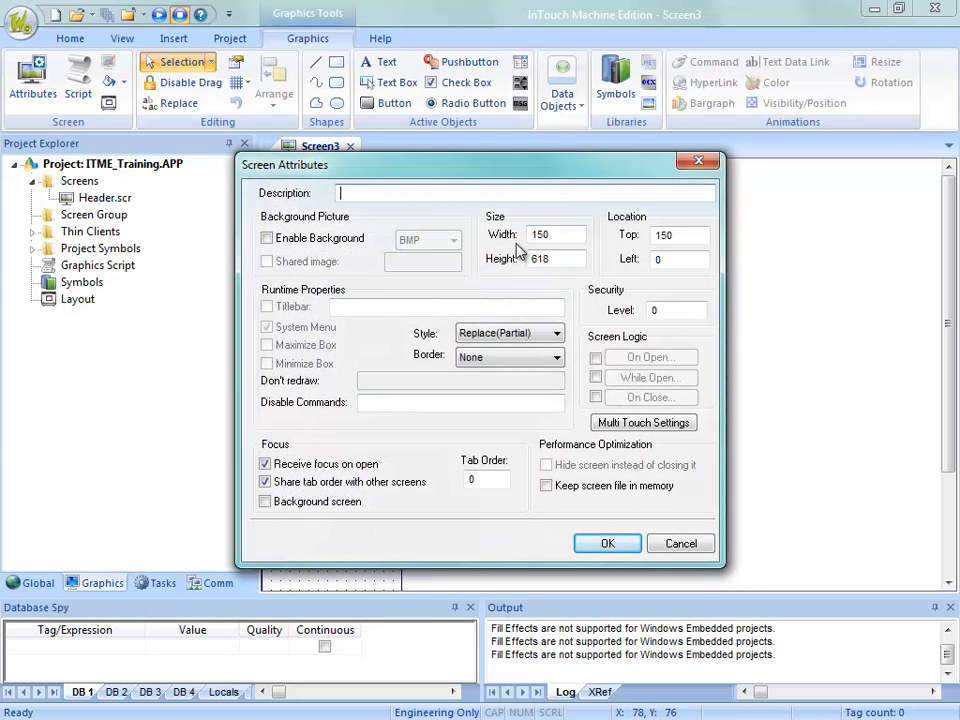
pyautogui.click(609, 543)
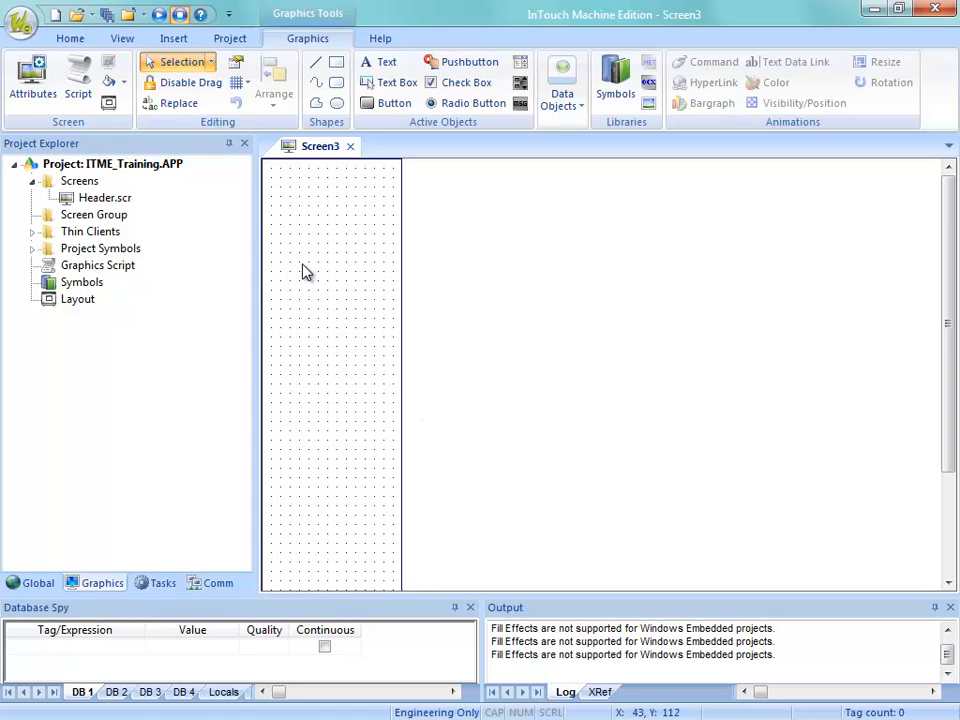
# Draw a button at X 10, Y 10 at the top of the screen and size it to about 131 x 41
pyautogui.click(395, 106)
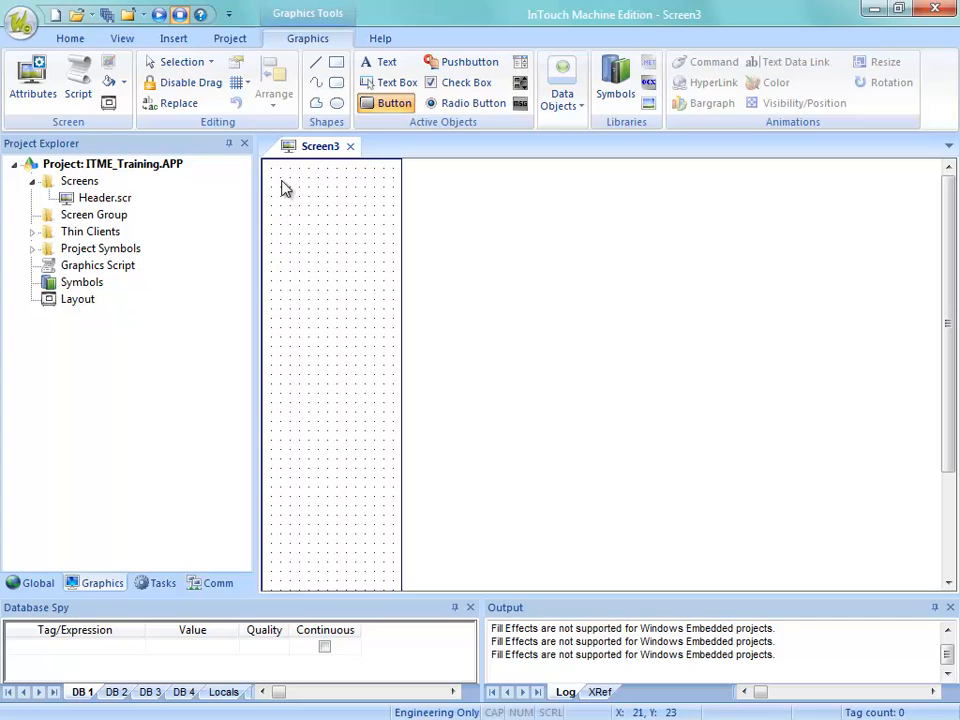
pyautogui.moveTo(272, 168)
pyautogui.mouseDown()
pyautogui.moveTo(289, 195)
pyautogui.moveTo(397, 222)
pyautogui.moveTo(396, 245)
pyautogui.mouseUp()
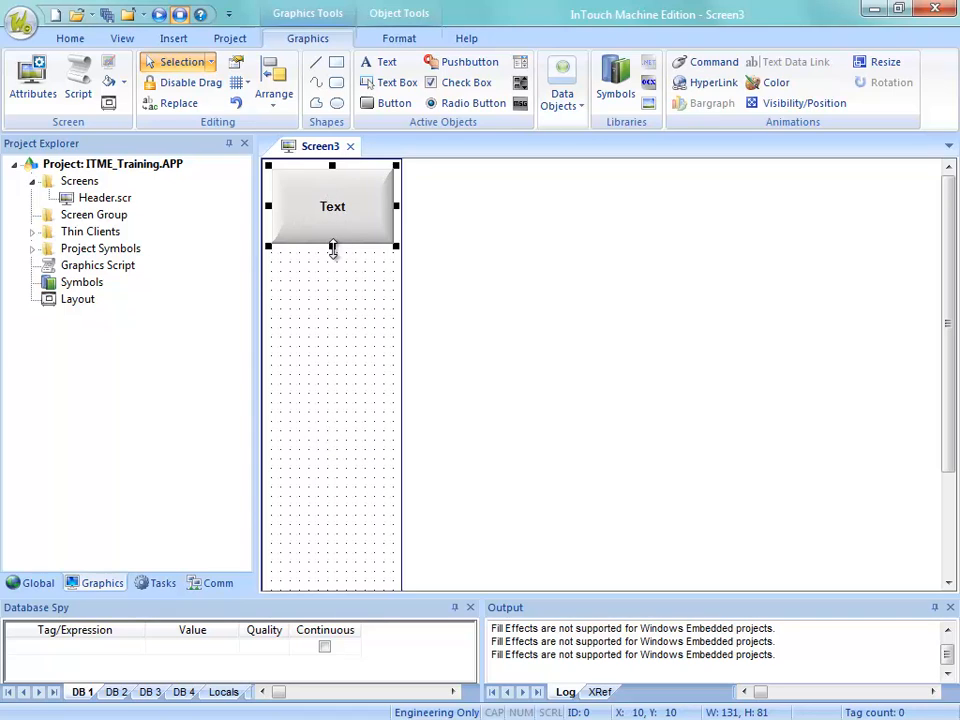
pyautogui.moveTo(332, 249); pyautogui.dragTo(328, 209)
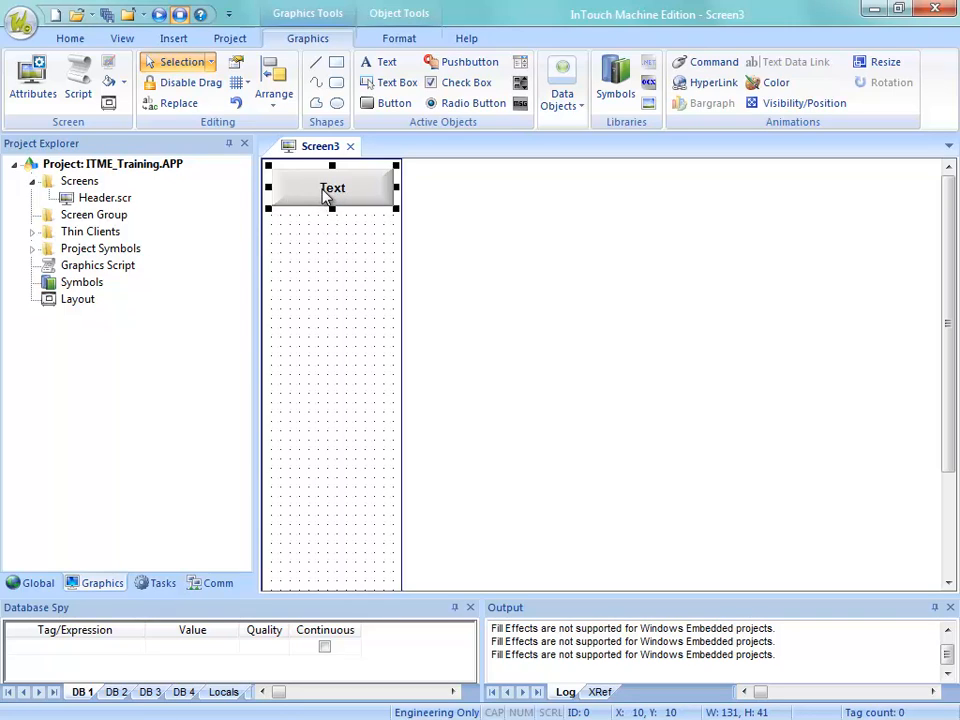
# Add "Line2" as a second line below "Text" in the button's caption
pyautogui.doubleClick(326, 194)
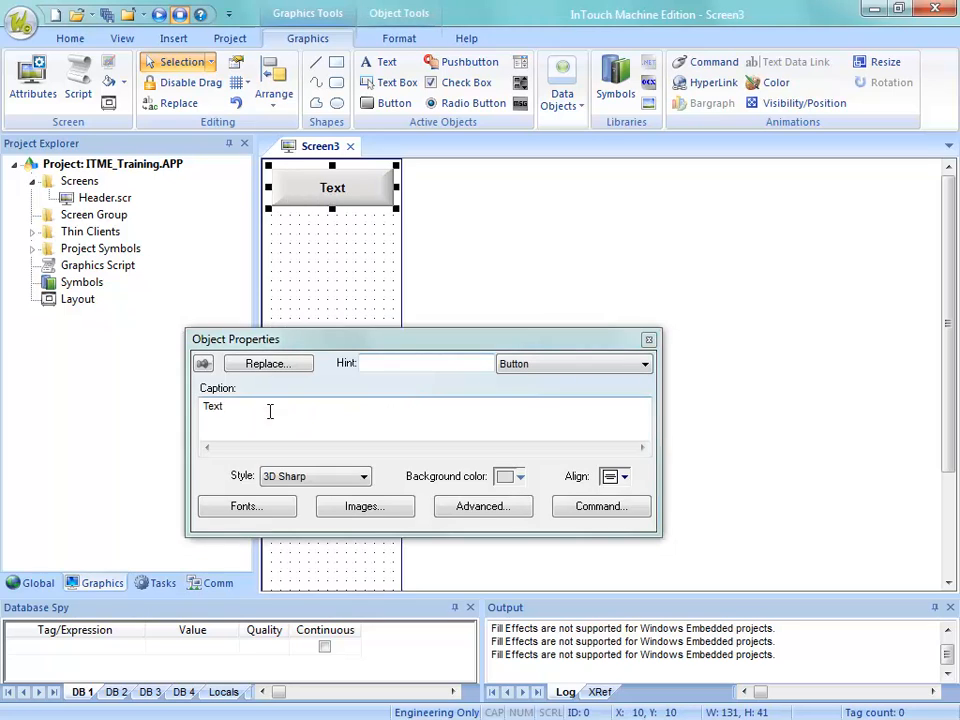
pyautogui.press('Return')
pyautogui.write('Lin')
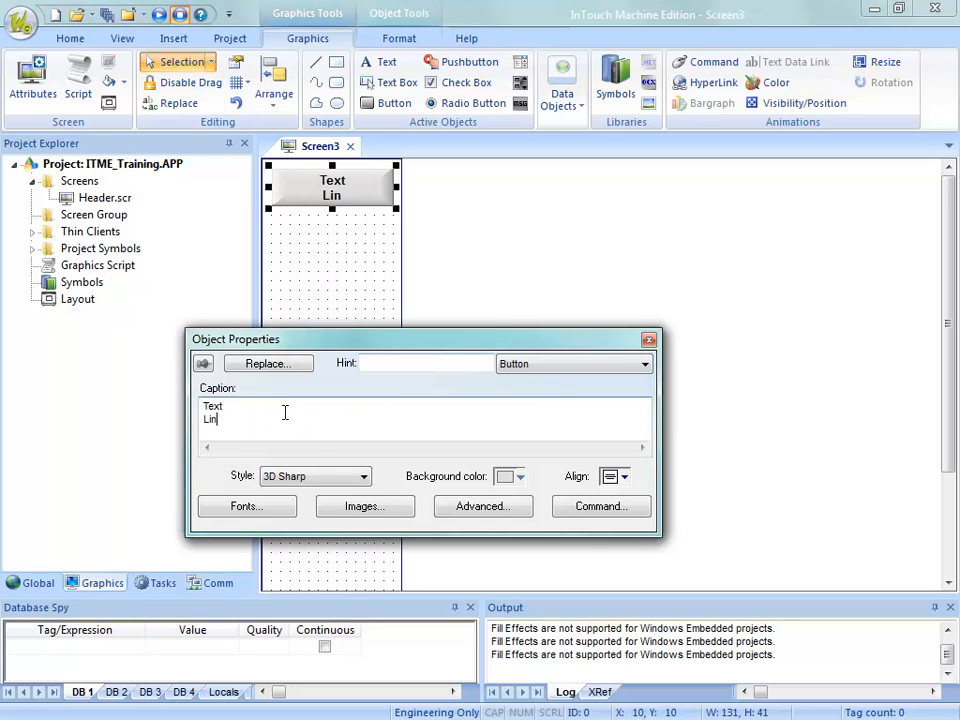
pyautogui.write('e2')
pyautogui.click(340, 281)
pyautogui.click(333, 200)
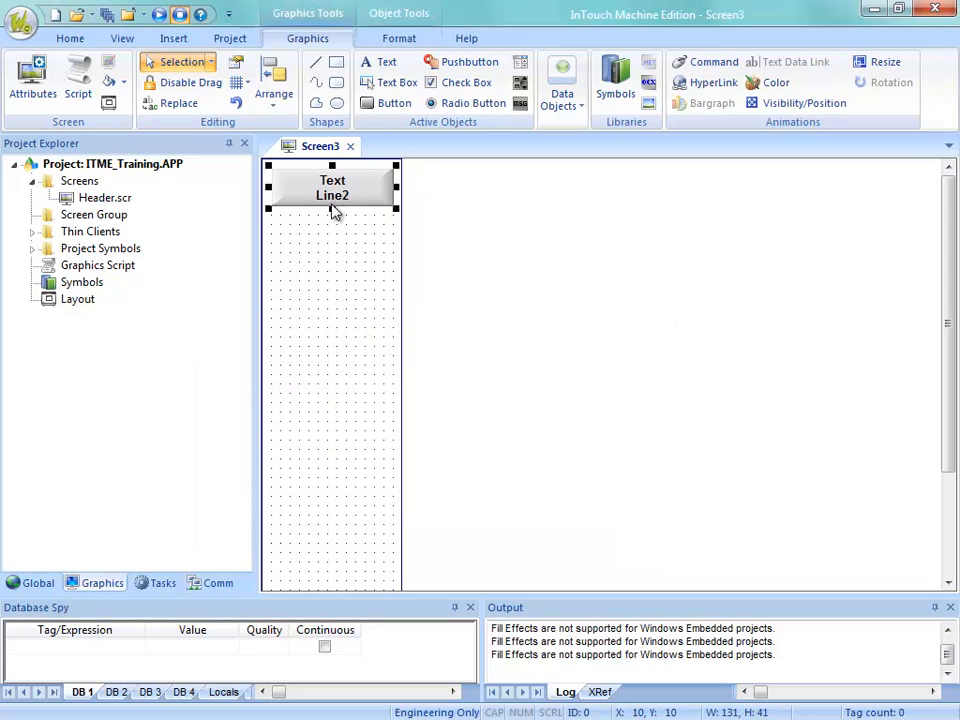
pyautogui.moveTo(332, 208)
pyautogui.mouseDown()
pyautogui.moveTo(336, 222)
pyautogui.moveTo(335, 200)
pyautogui.moveTo(334, 209)
pyautogui.mouseUp()
# Choose the lightest blue theme shade as the screen's background fill colour
pyautogui.rightClick(358, 302)
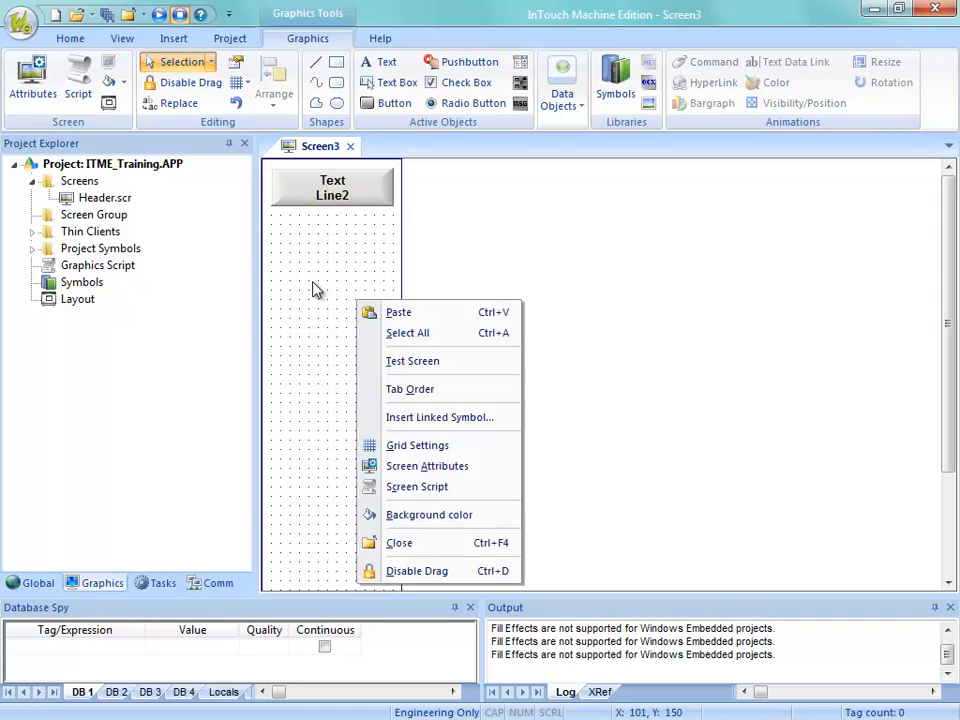
pyautogui.click(409, 522)
pyautogui.click(482, 335)
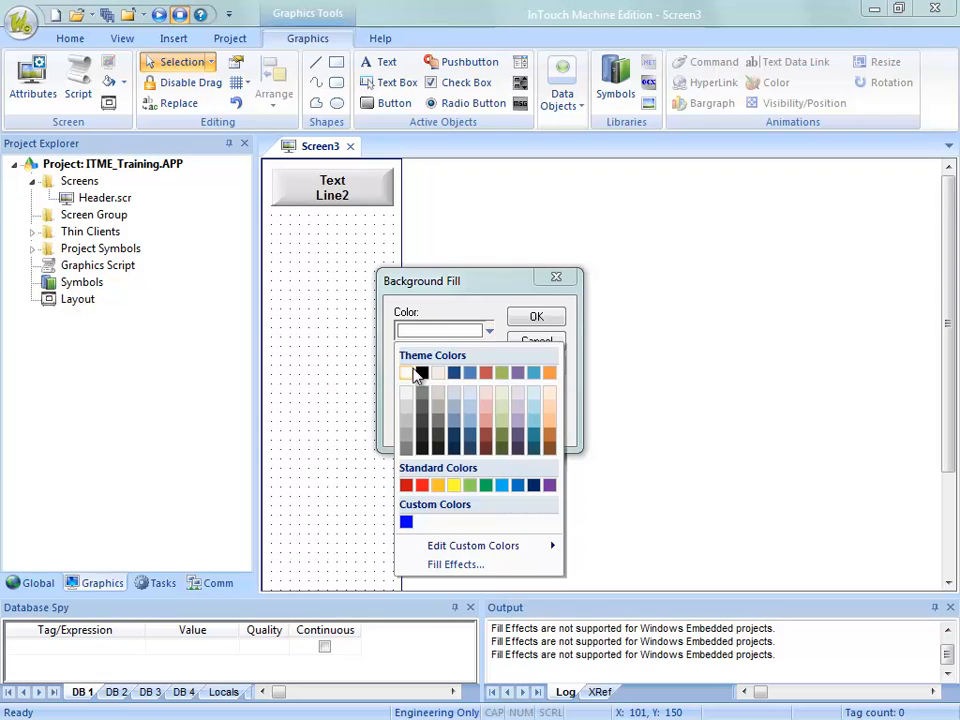
pyautogui.moveTo(472, 545)
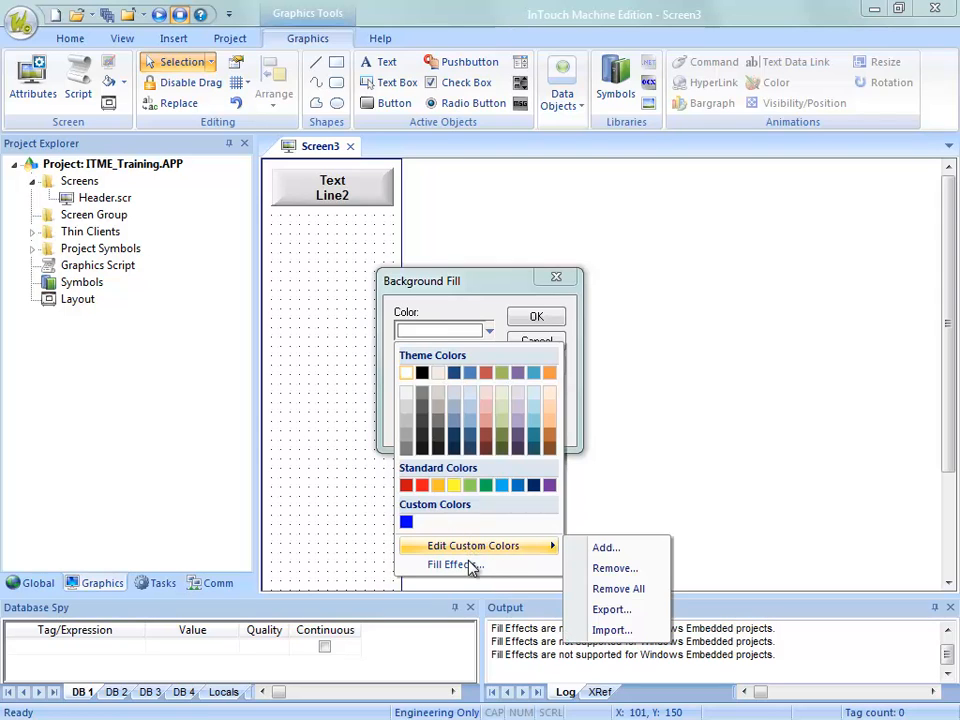
pyautogui.click(456, 566)
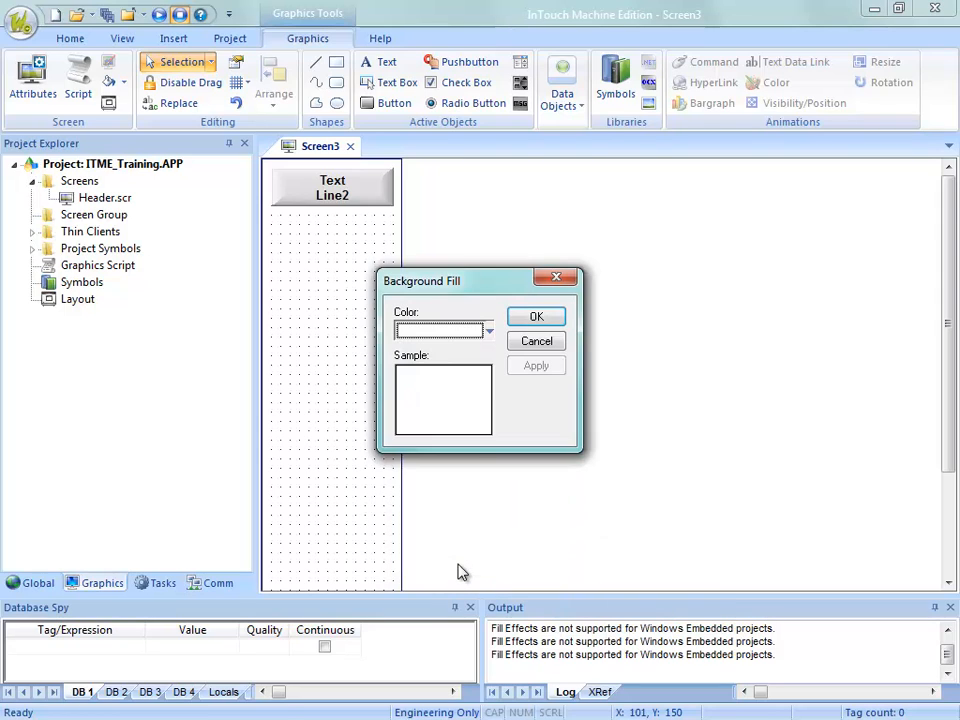
pyautogui.click(456, 333)
pyautogui.click(466, 395)
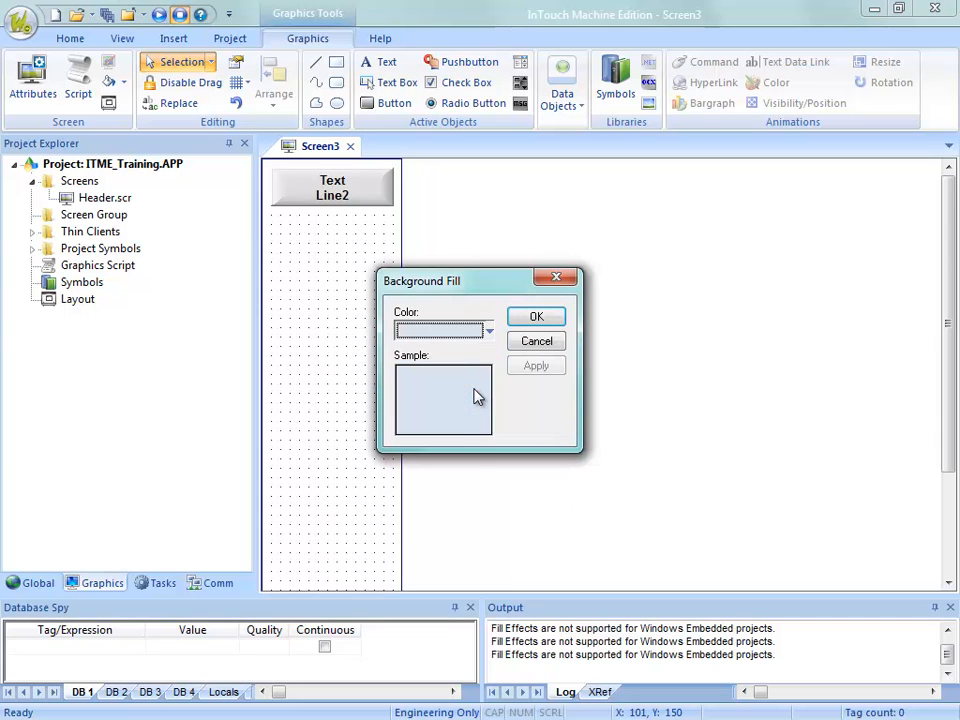
# Apply a vertical gradient fill effect from light blue to white to the screen background
pyautogui.click(470, 334)
pyautogui.click(470, 565)
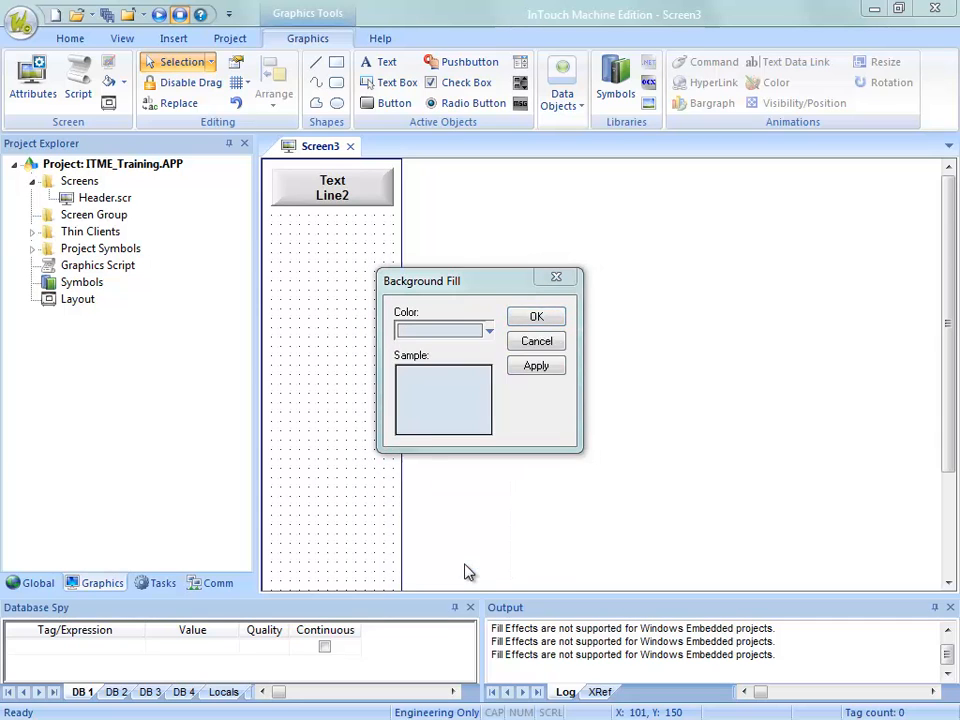
pyautogui.click(373, 281)
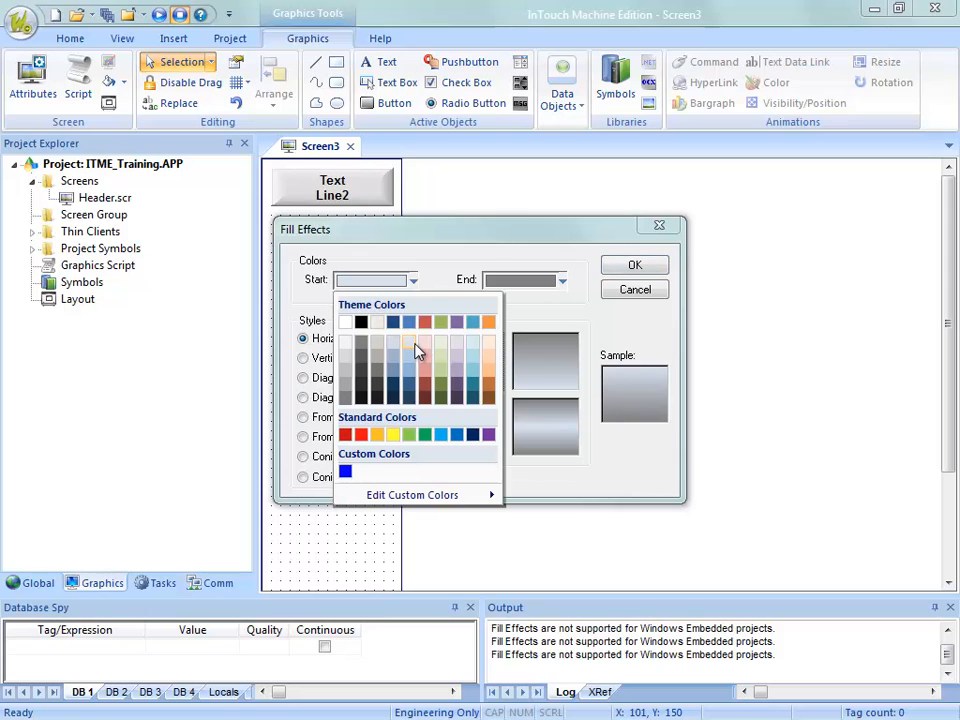
pyautogui.click(414, 346)
pyautogui.click(520, 285)
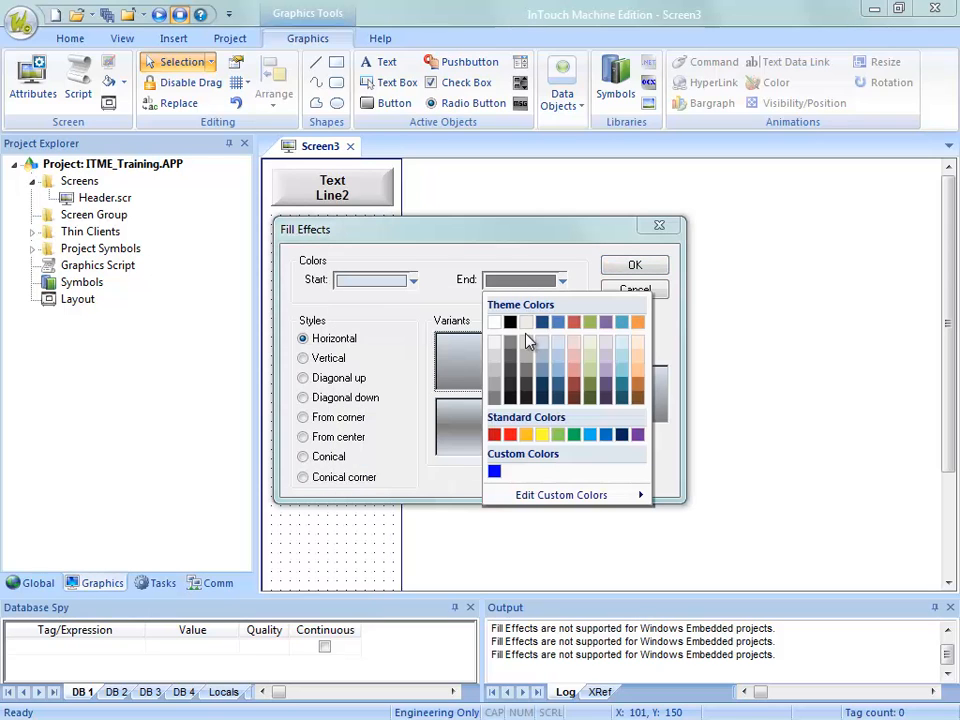
pyautogui.click(494, 322)
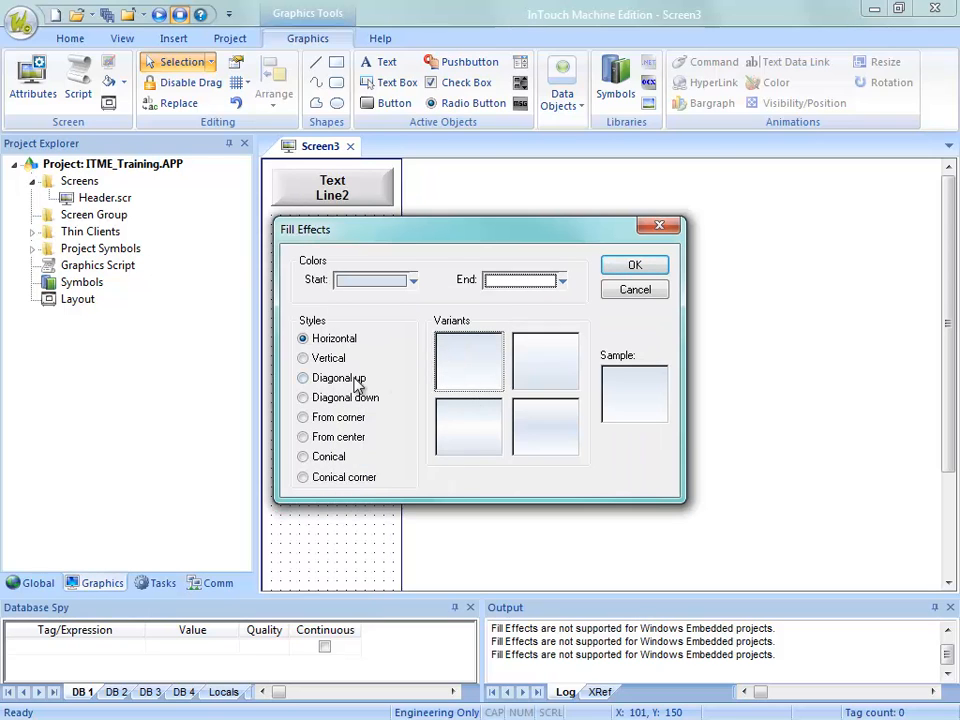
pyautogui.click(316, 358)
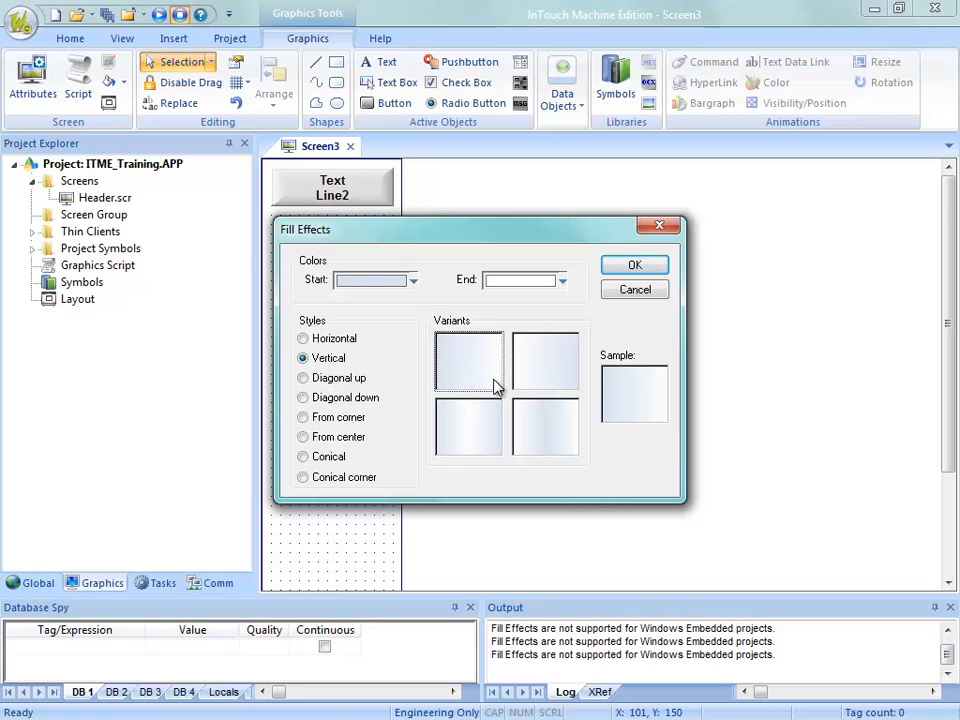
pyautogui.click(630, 269)
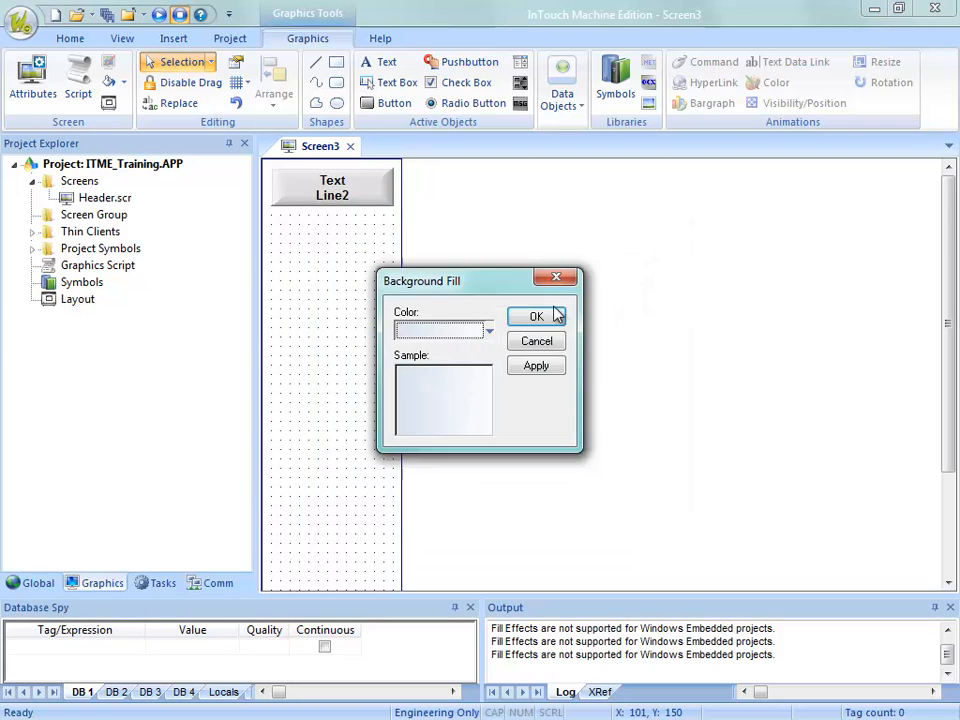
pyautogui.press('Return')
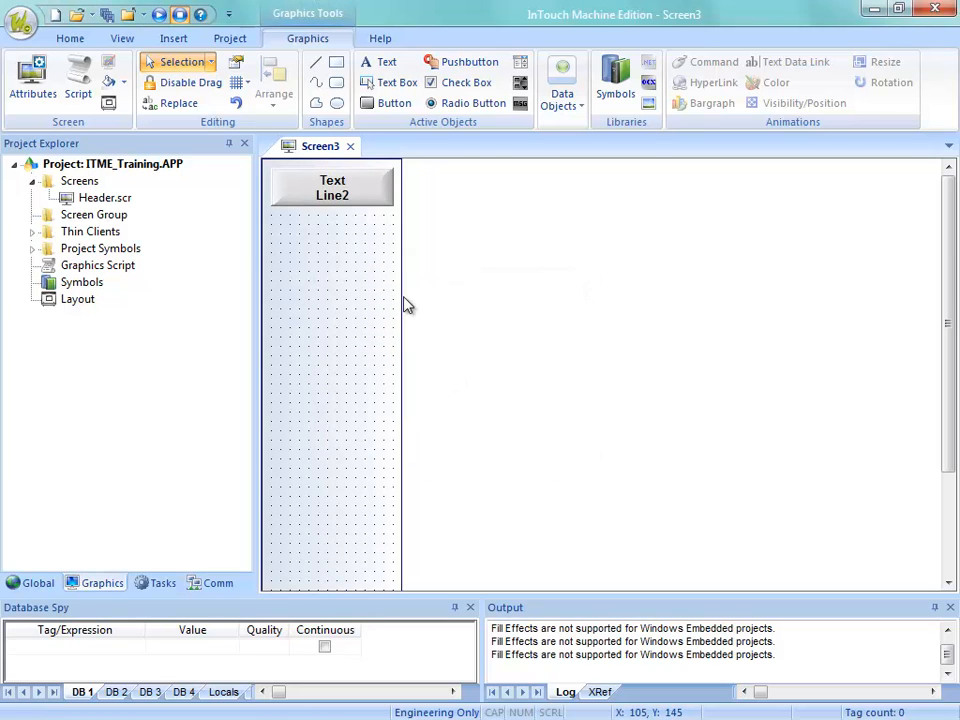
# Close the screen, saving it as Navigation in the project's Screen folder
pyautogui.click(351, 147)
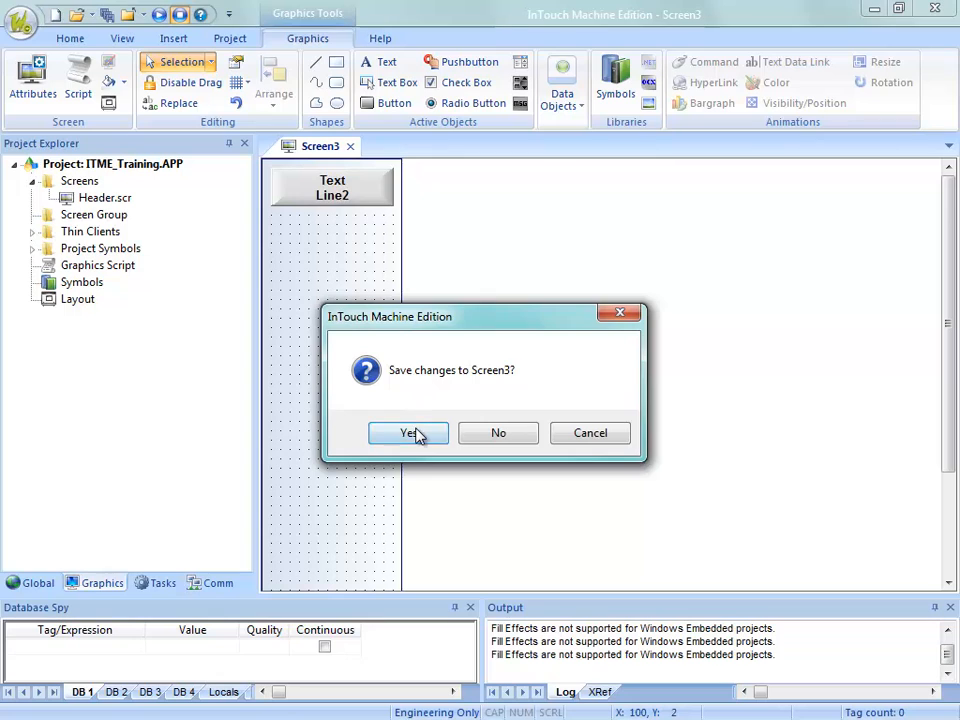
pyautogui.click(408, 373)
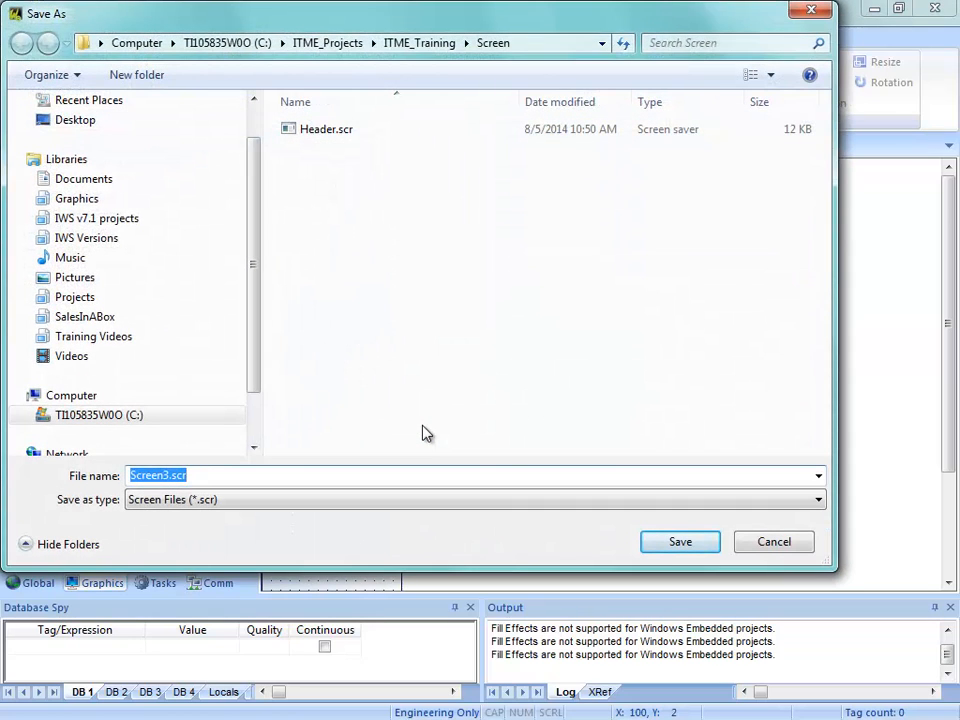
pyautogui.write('Navigation')
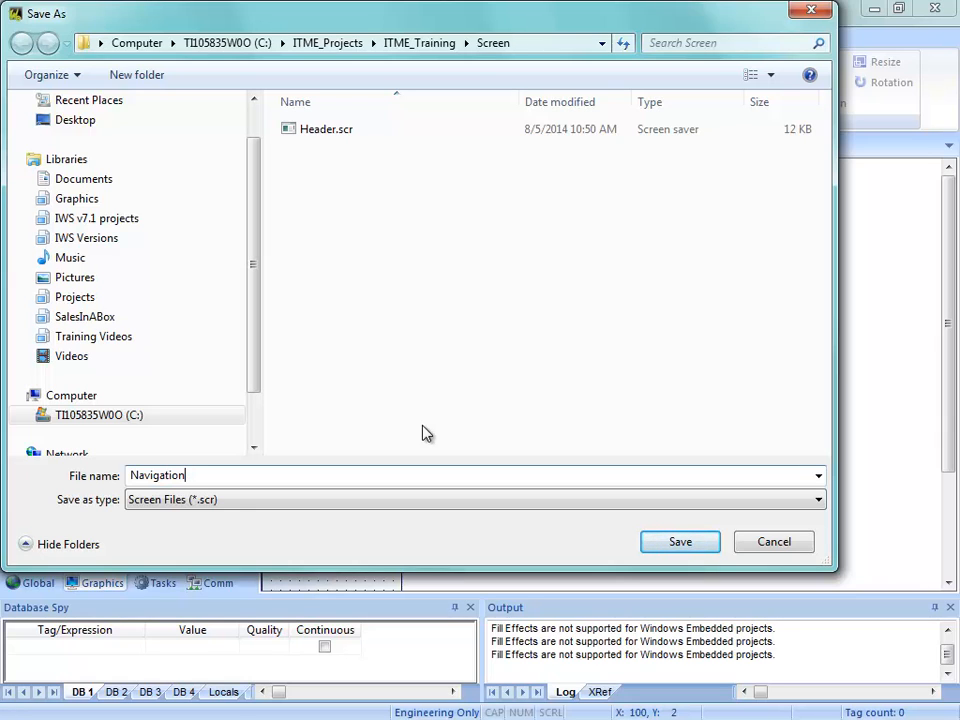
pyautogui.press('Return')
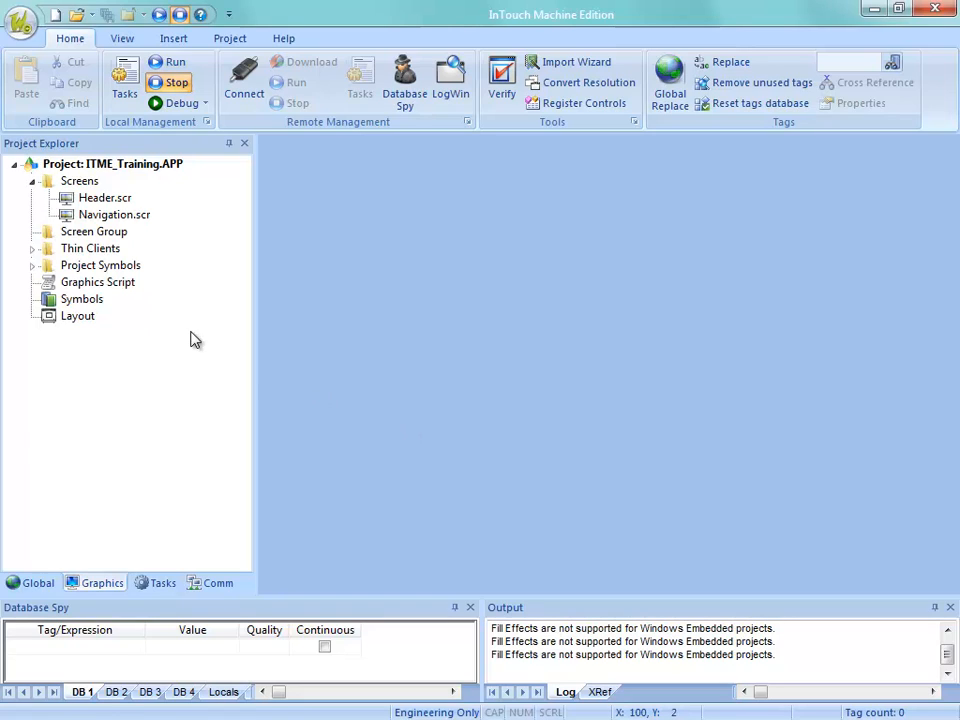
# Insert another screen in the Screens folder and set its width to 874 and height to 618
pyautogui.rightClick(80, 182)
pyautogui.click(118, 197)
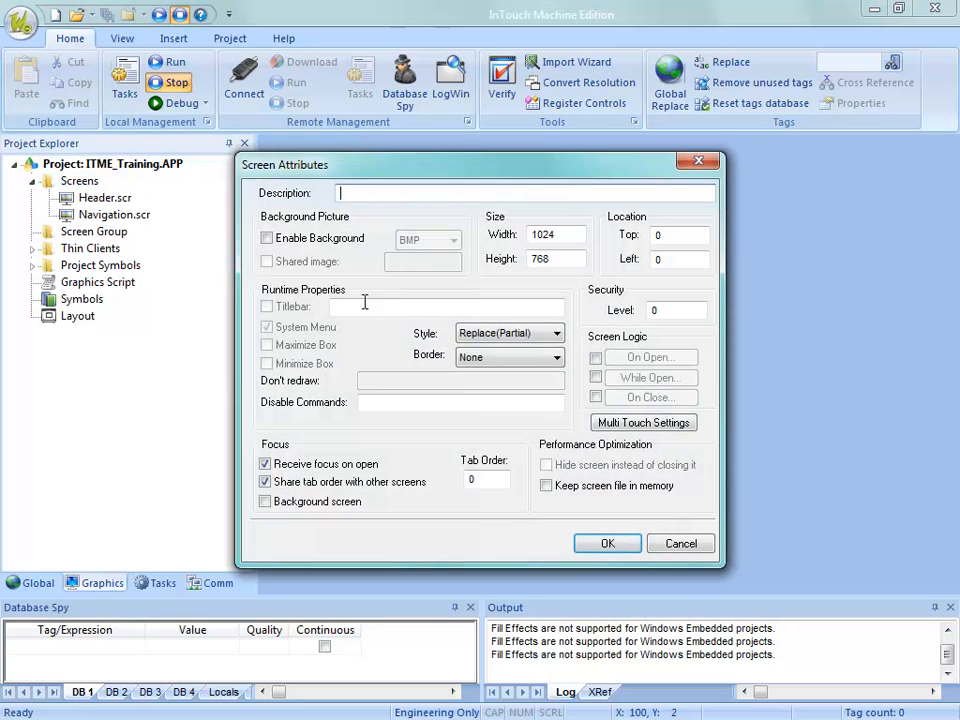
pyautogui.doubleClick(545, 234)
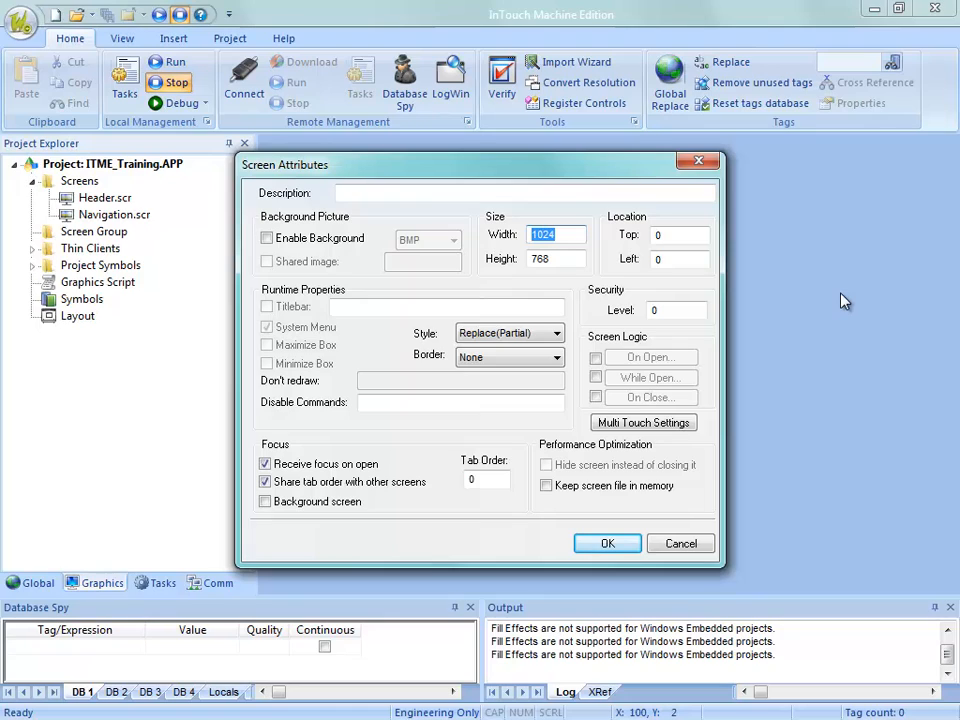
pyautogui.write('874')
pyautogui.click(556, 259)
pyautogui.doubleClick(556, 259)
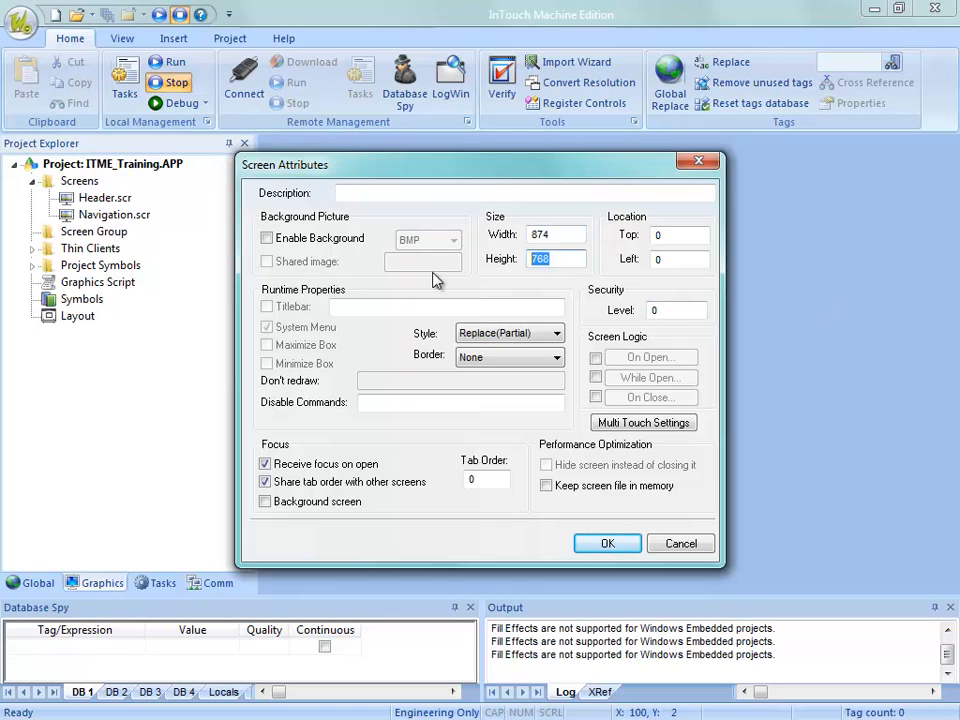
pyautogui.write('6')
pyautogui.press('BackSpace')
pyautogui.write('618')
# Set the new screen's top and left location to 150 each and create the screen
pyautogui.doubleClick(658, 235)
pyautogui.write('150')
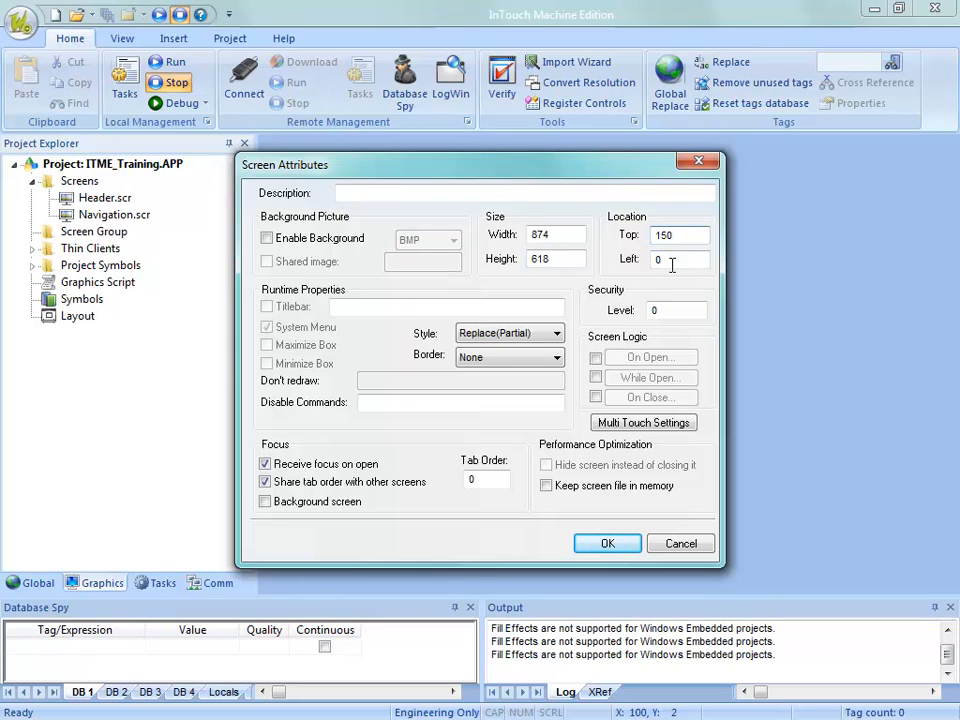
pyautogui.press('Tab')
pyautogui.write('150')
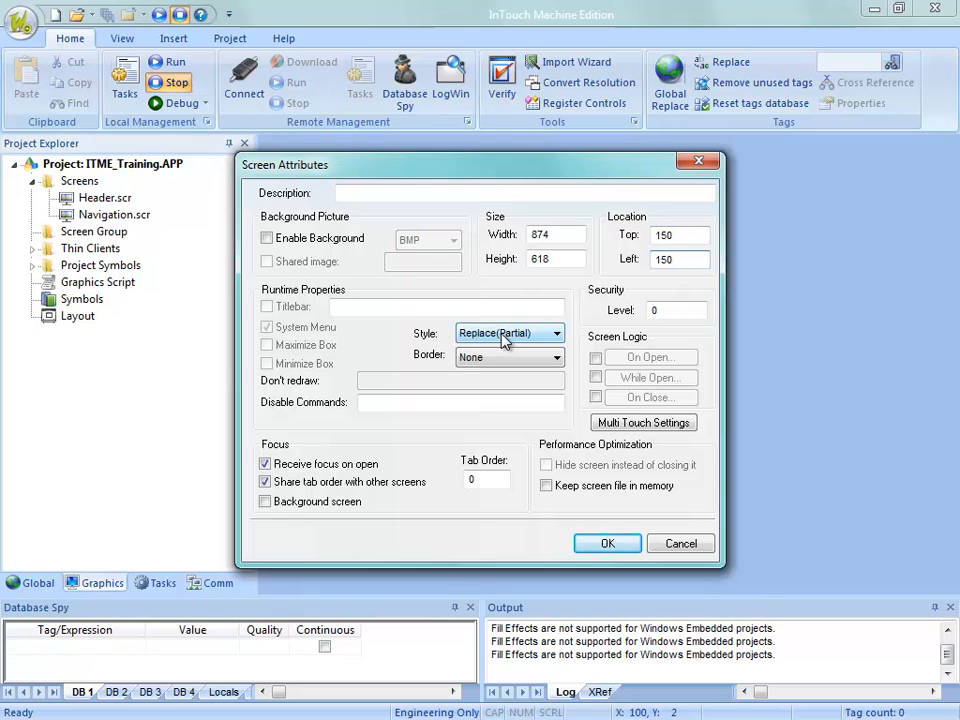
pyautogui.click(585, 543)
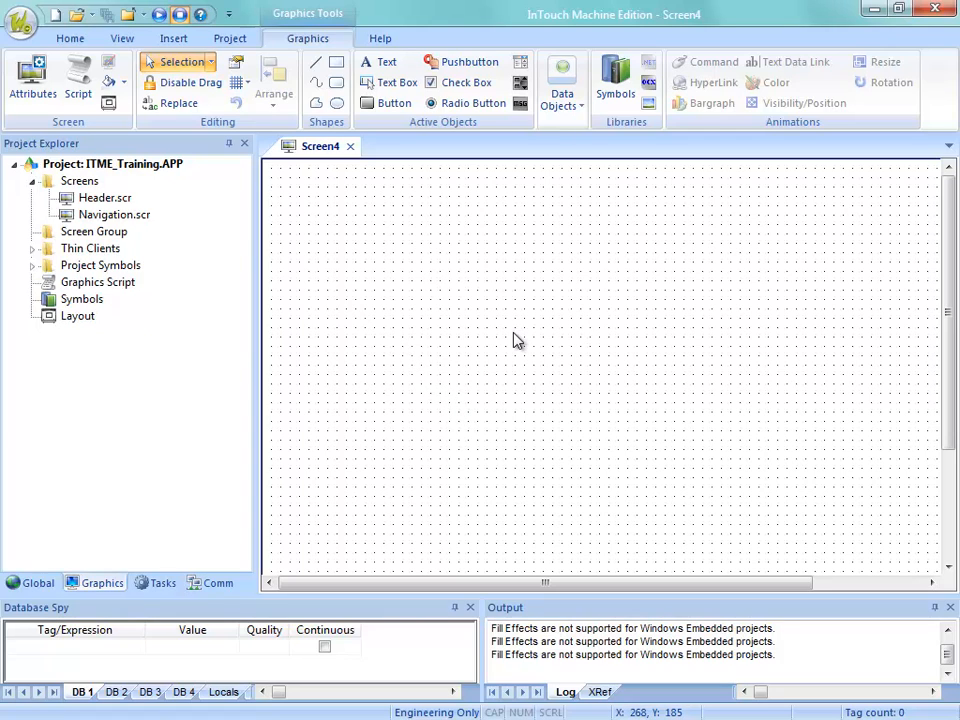
# Fill the new screen's background with the solid dark blue theme colour
pyautogui.rightClick(420, 240)
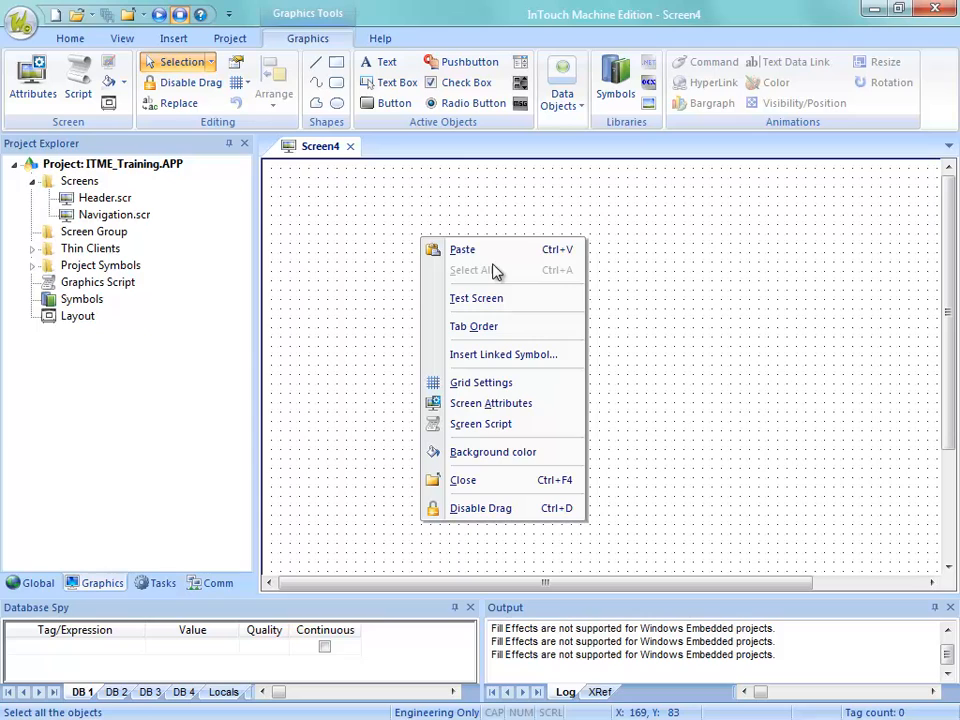
pyautogui.click(497, 452)
pyautogui.click(461, 332)
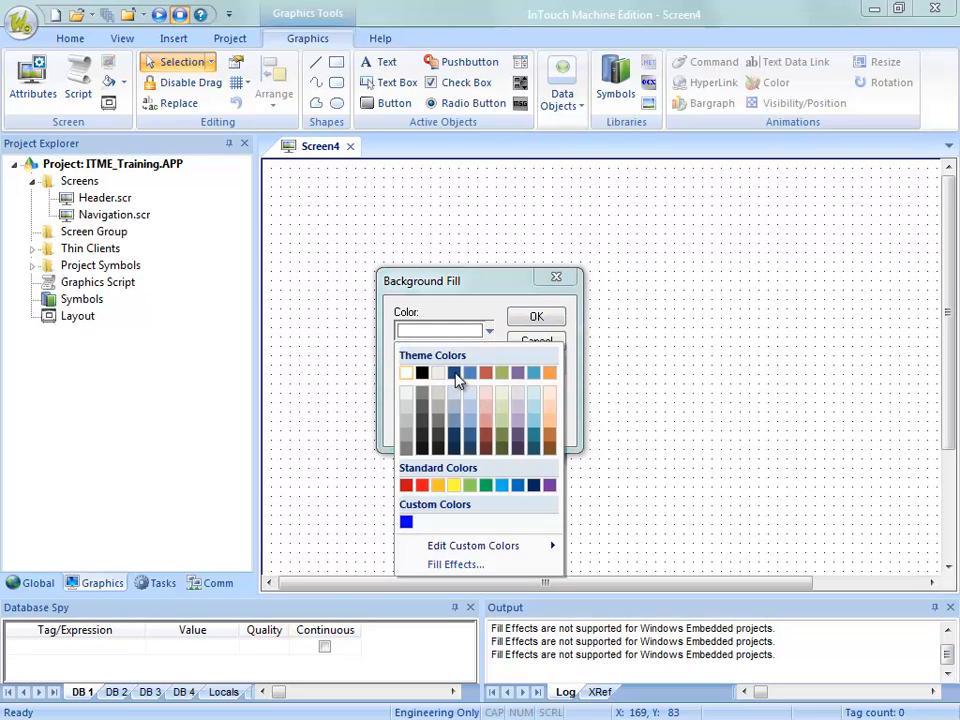
pyautogui.click(455, 375)
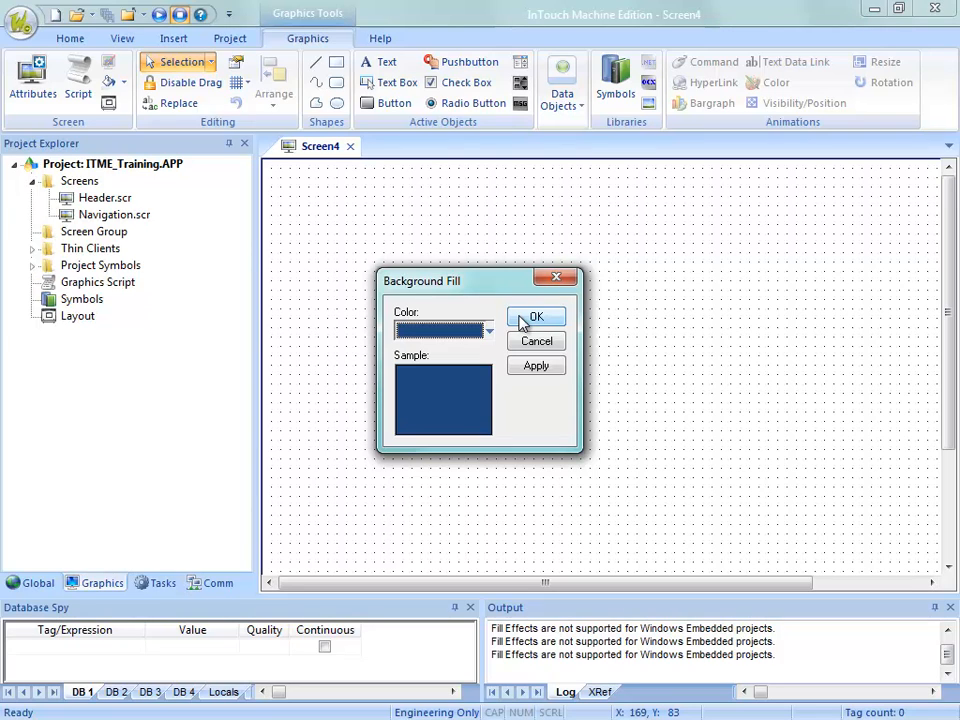
pyautogui.click(521, 321)
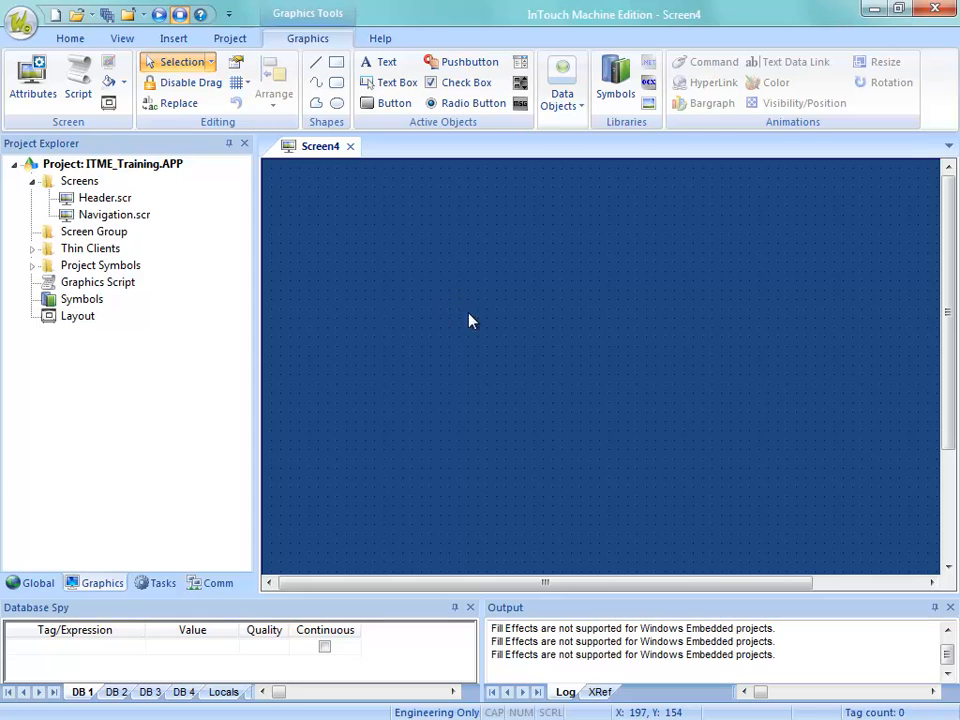
# Close the new dark blue screen, saving it as Template in the project's Screen folder
pyautogui.click(350, 146)
pyautogui.click(422, 441)
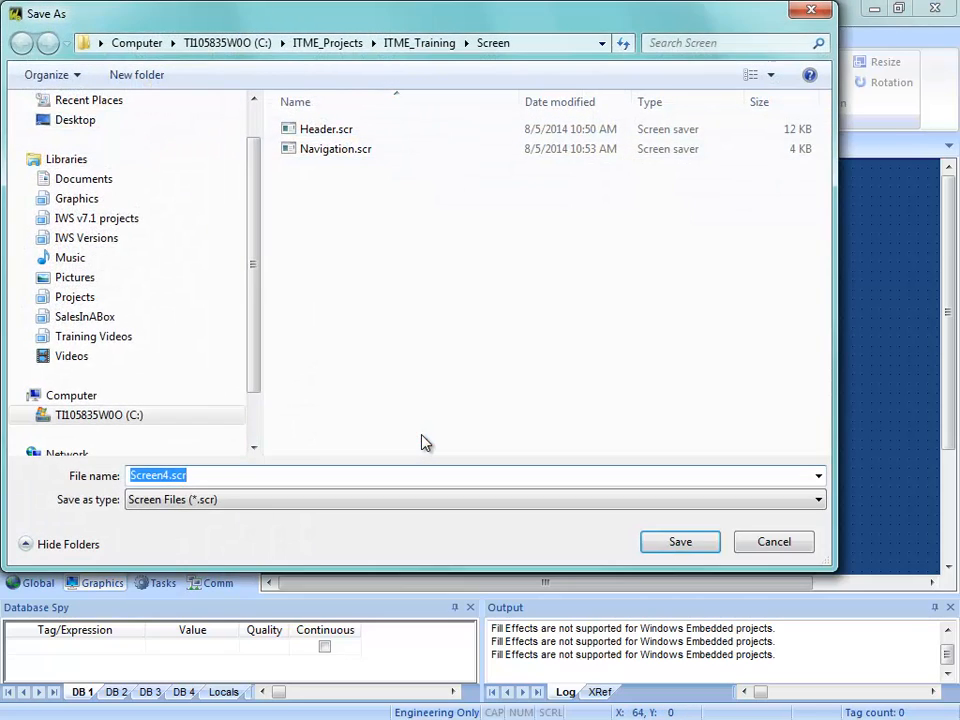
pyautogui.write('Template')
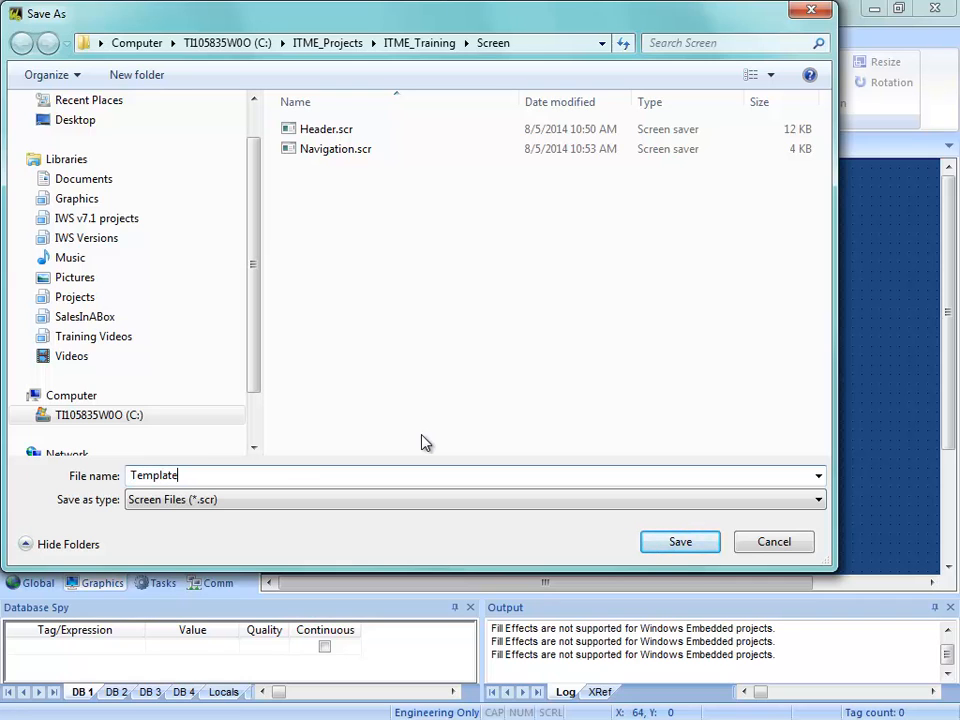
pyautogui.press('Return')
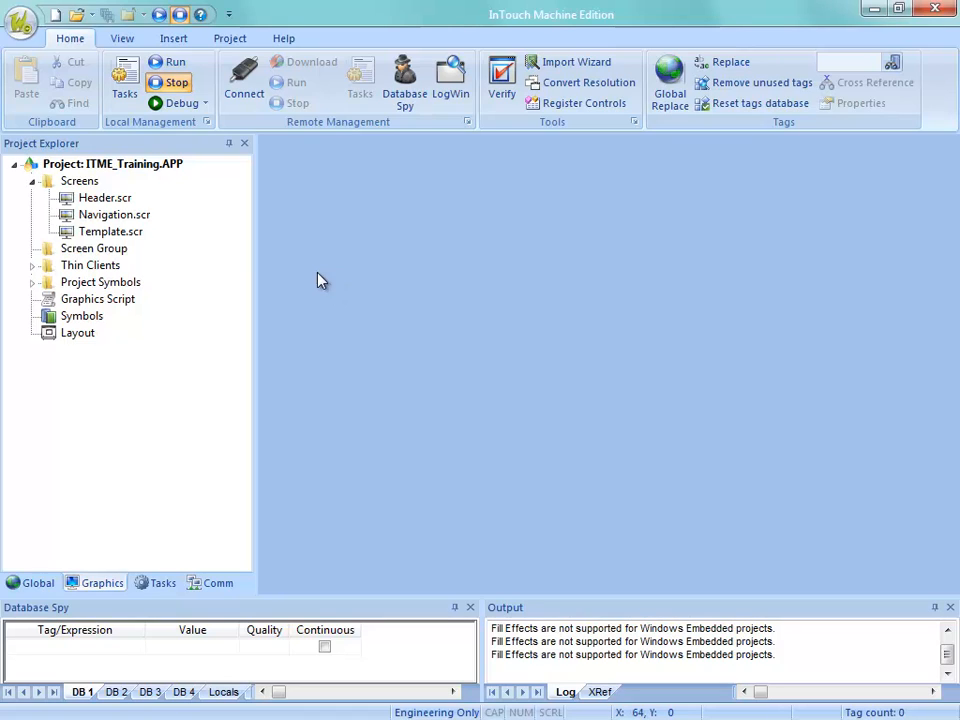
# Open the Template screen from the Screens folder and save a copy of it as Main
pyautogui.click(113, 236)
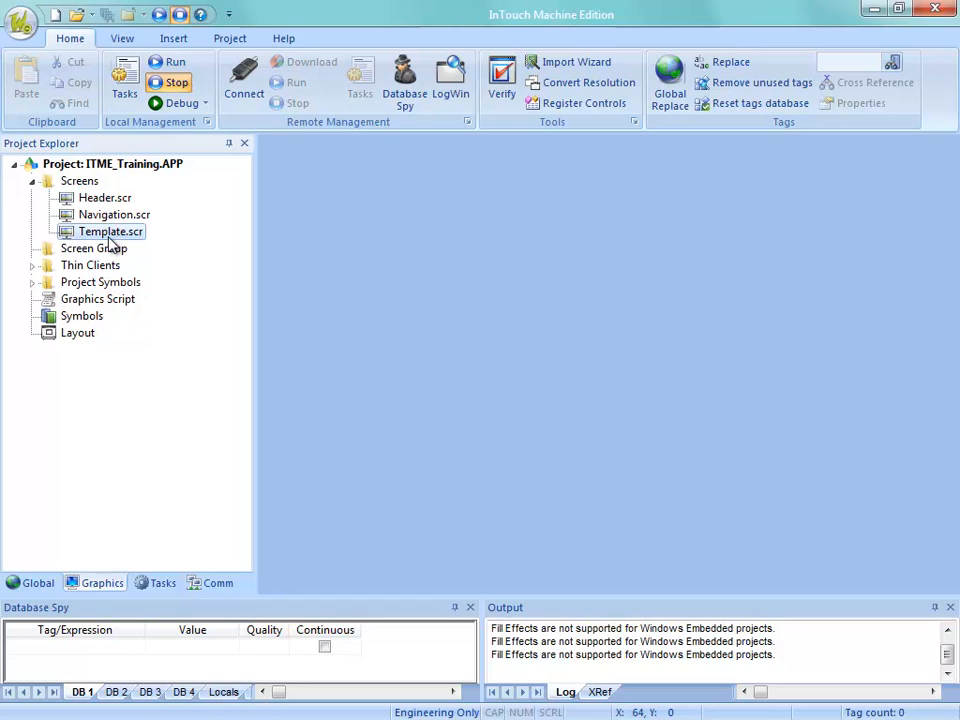
pyautogui.rightClick(112, 239)
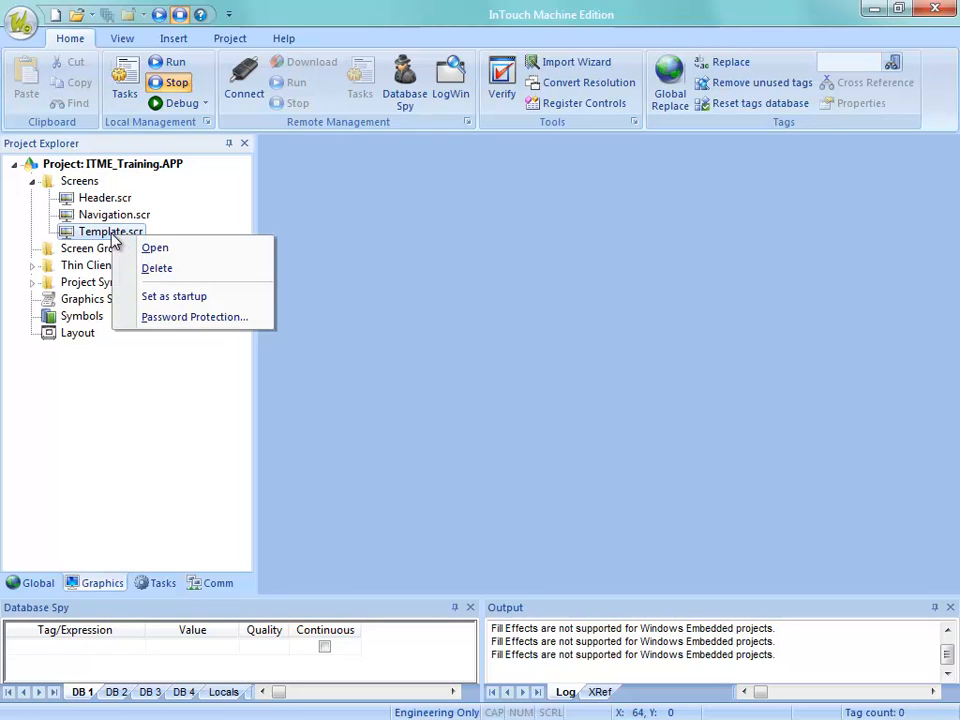
pyautogui.click(108, 237)
pyautogui.doubleClick(110, 238)
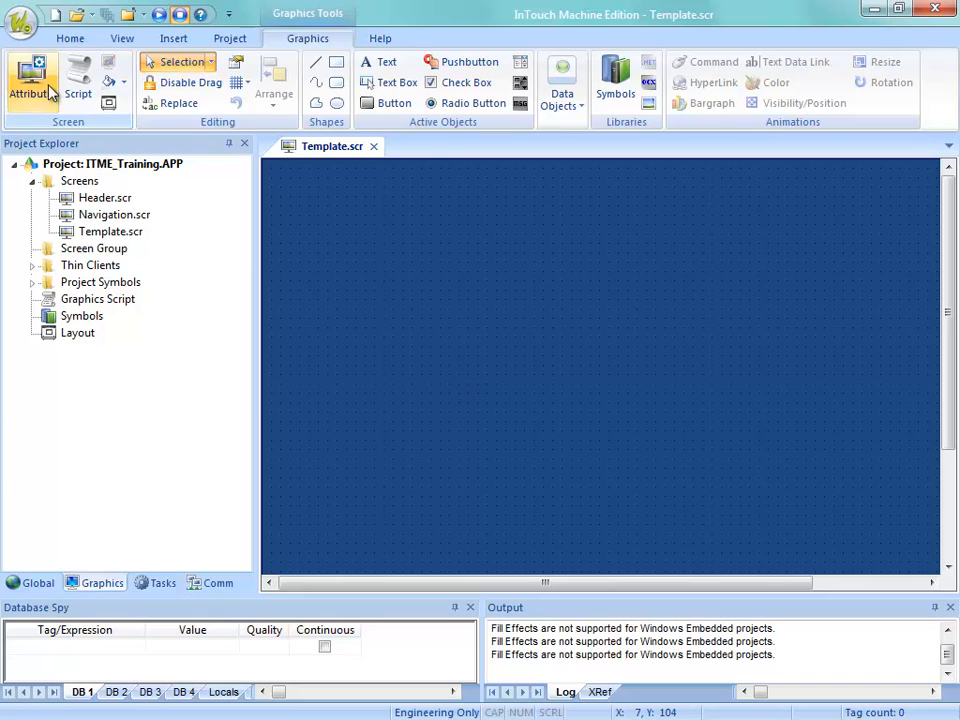
pyautogui.click(20, 24)
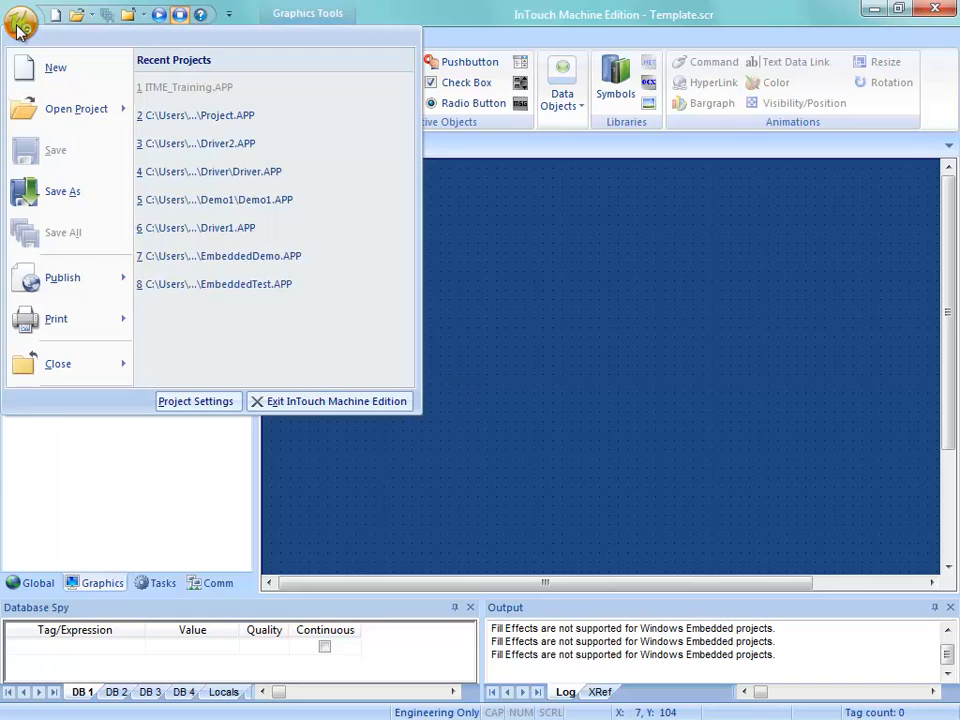
pyautogui.click(36, 197)
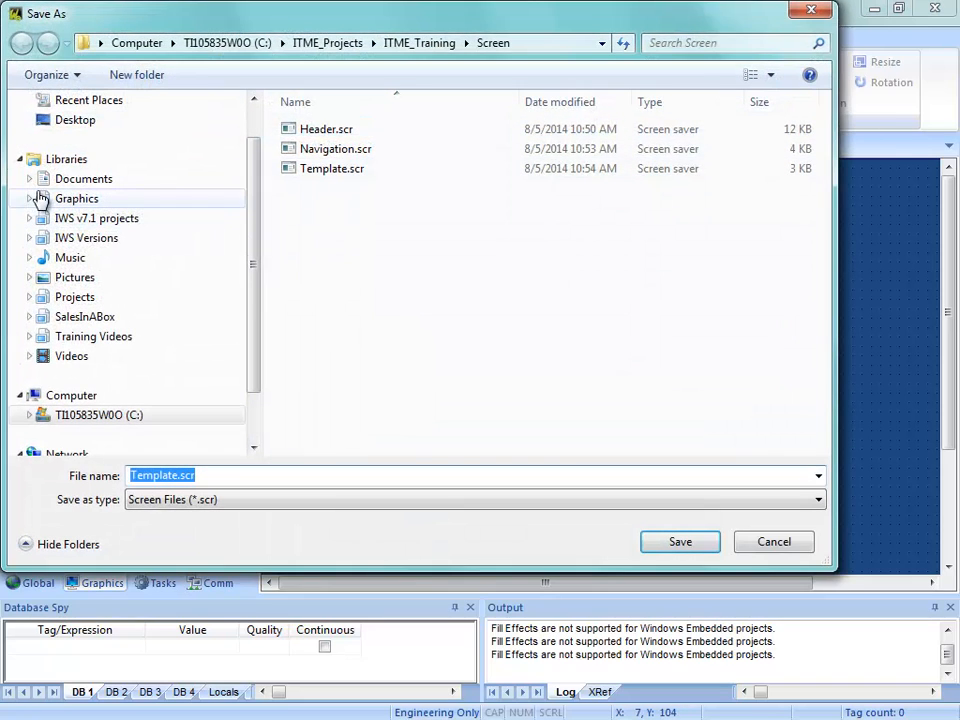
pyautogui.write('Main')
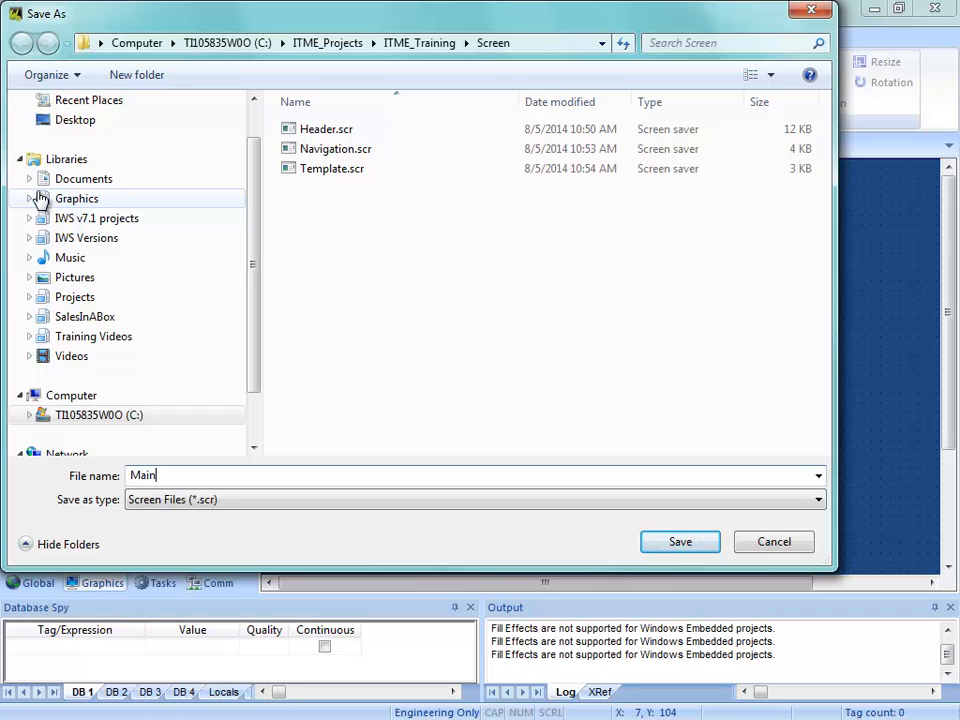
pyautogui.press('Return')
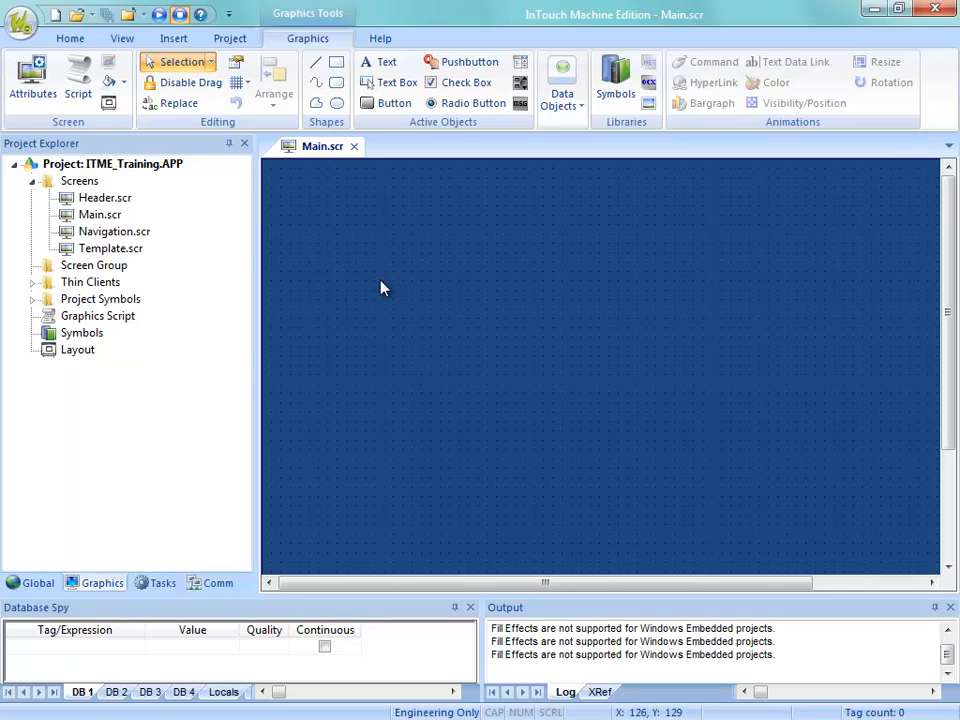
# Open the Navigation screen and replace its button's caption with Main
pyautogui.doubleClick(100, 233)
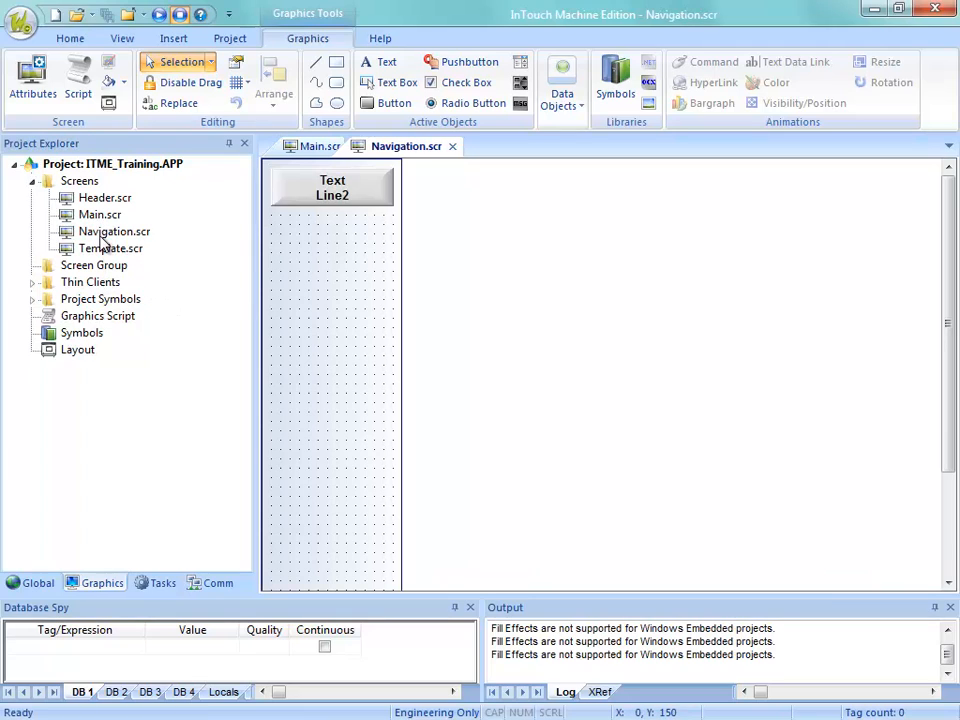
pyautogui.click(362, 199)
pyautogui.doubleClick(363, 199)
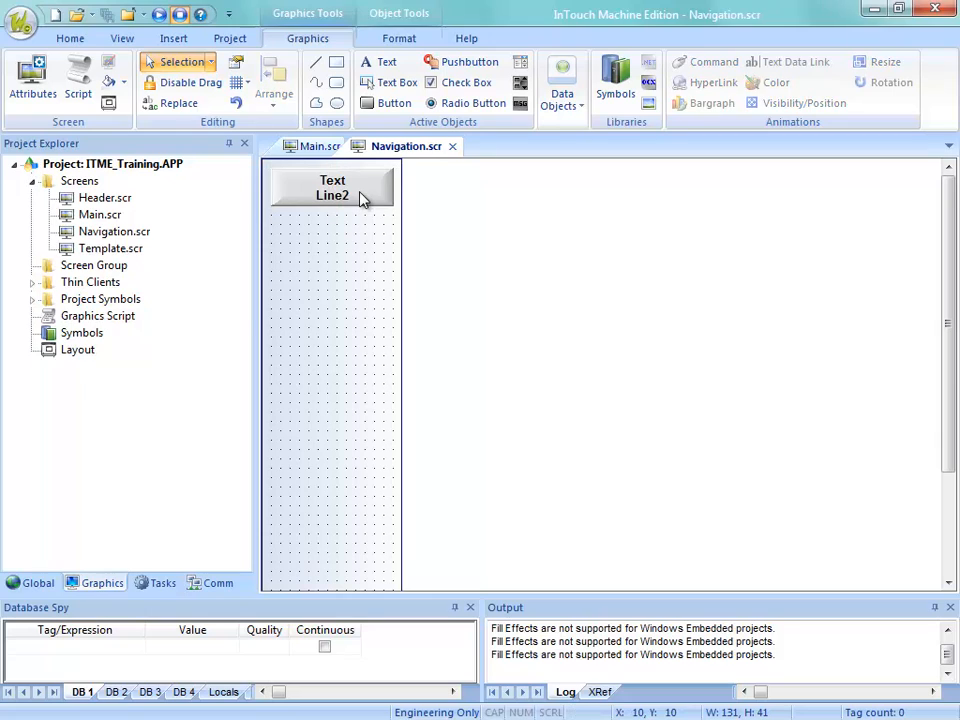
pyautogui.moveTo(288, 412); pyautogui.dragTo(222, 384)
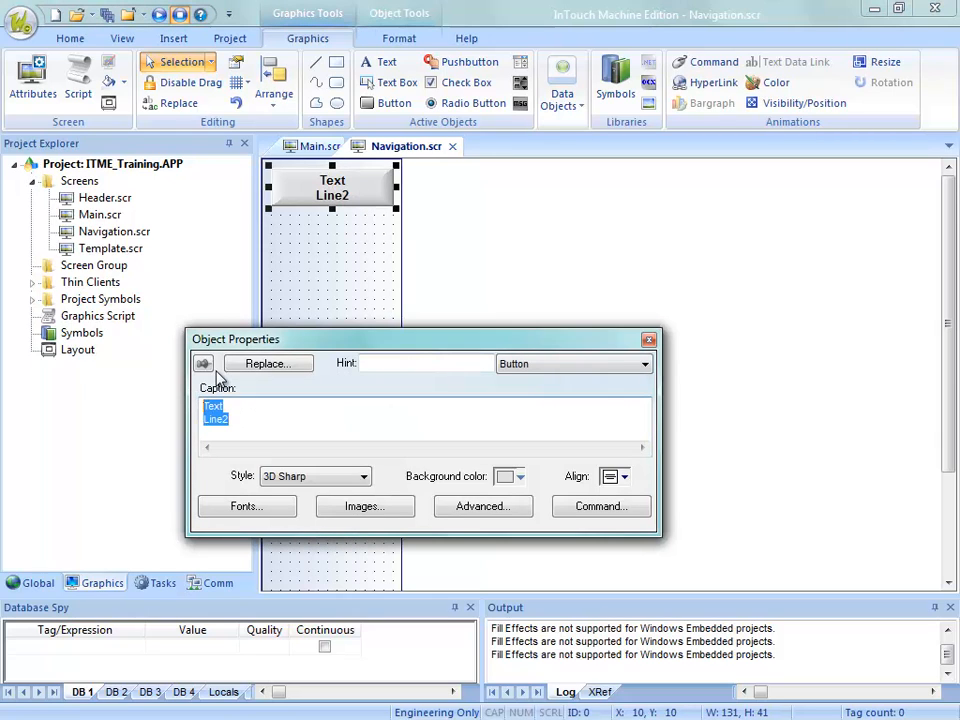
pyautogui.write('Main')
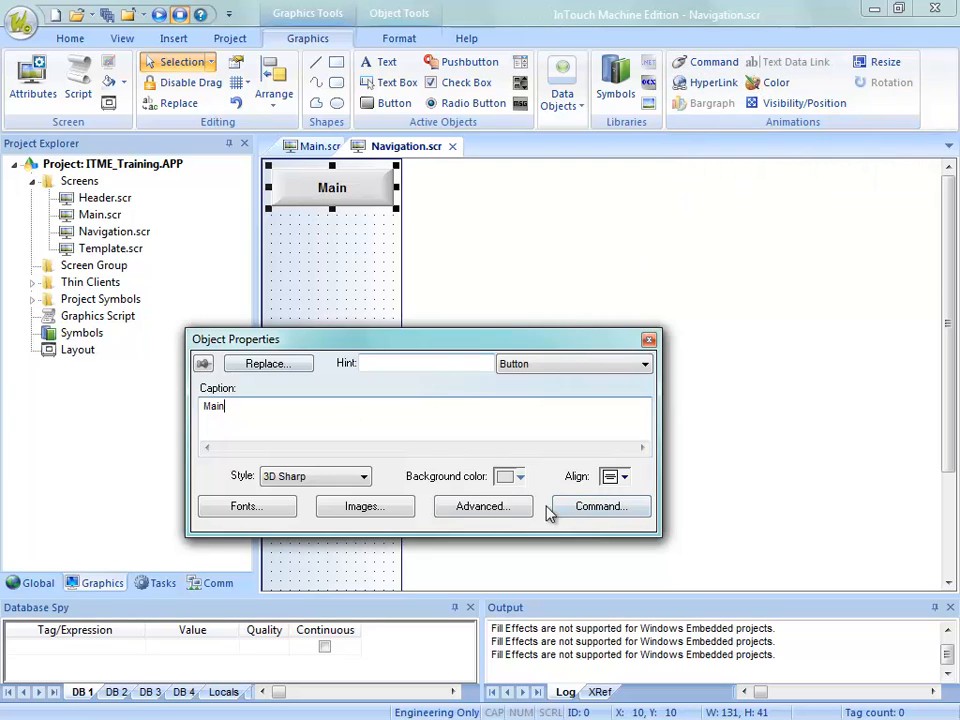
# Give the Main button an Open Screen command on down that opens Main.scr, then close its properties
pyautogui.click(610, 507)
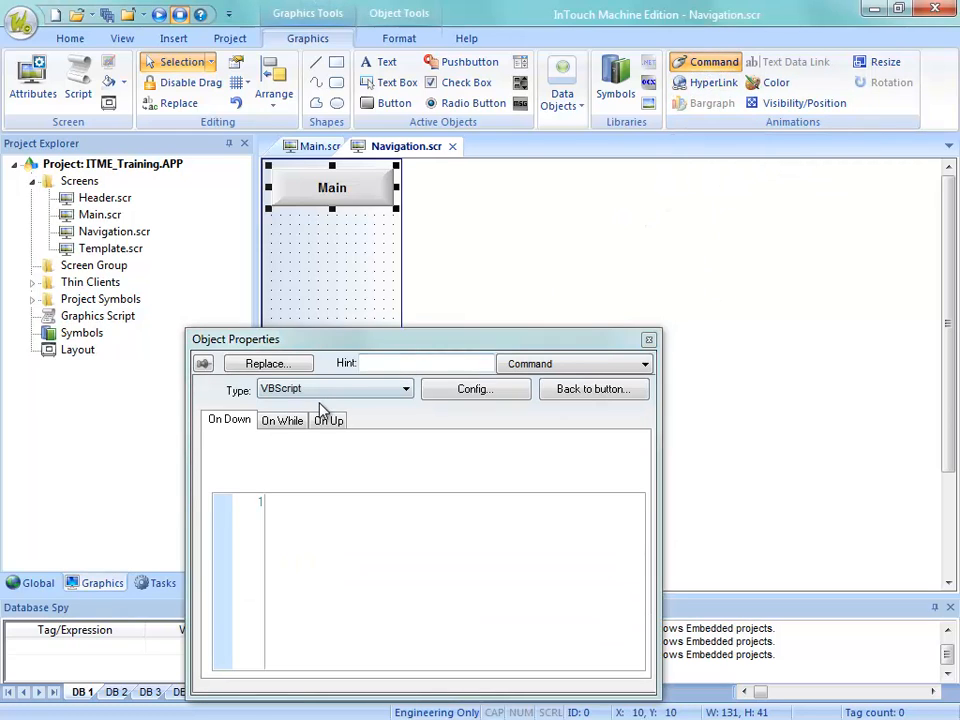
pyautogui.click(310, 392)
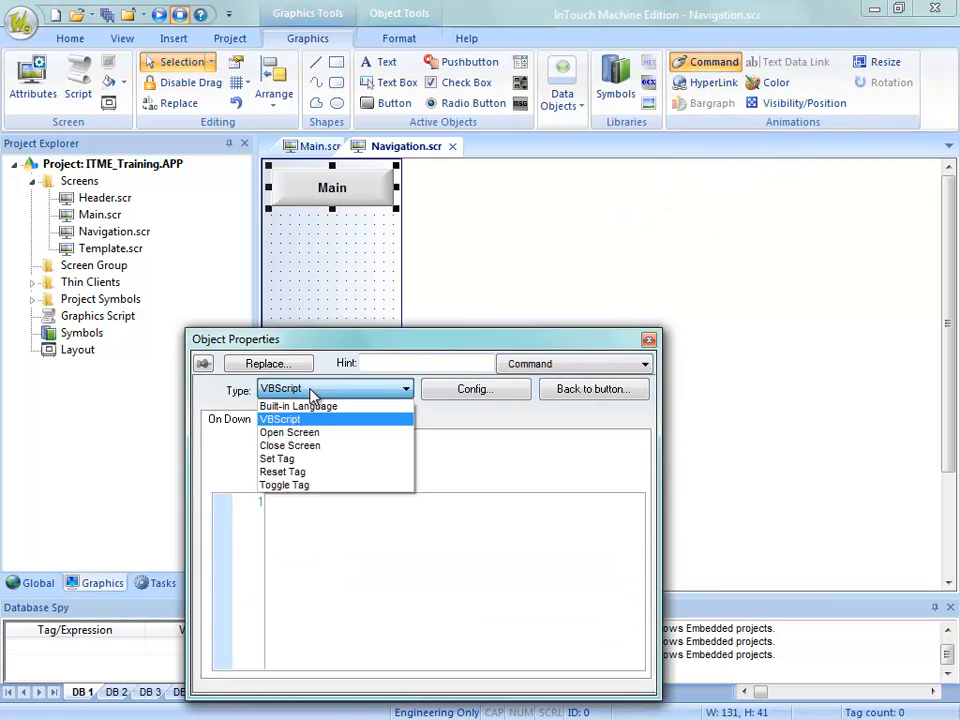
pyautogui.click(281, 437)
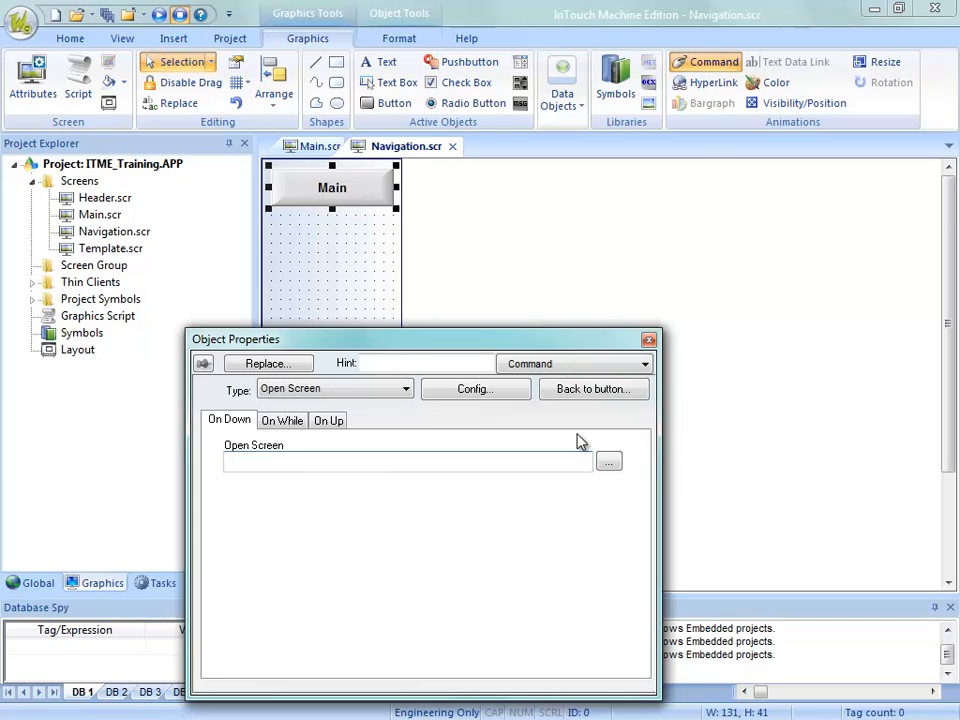
pyautogui.click(617, 466)
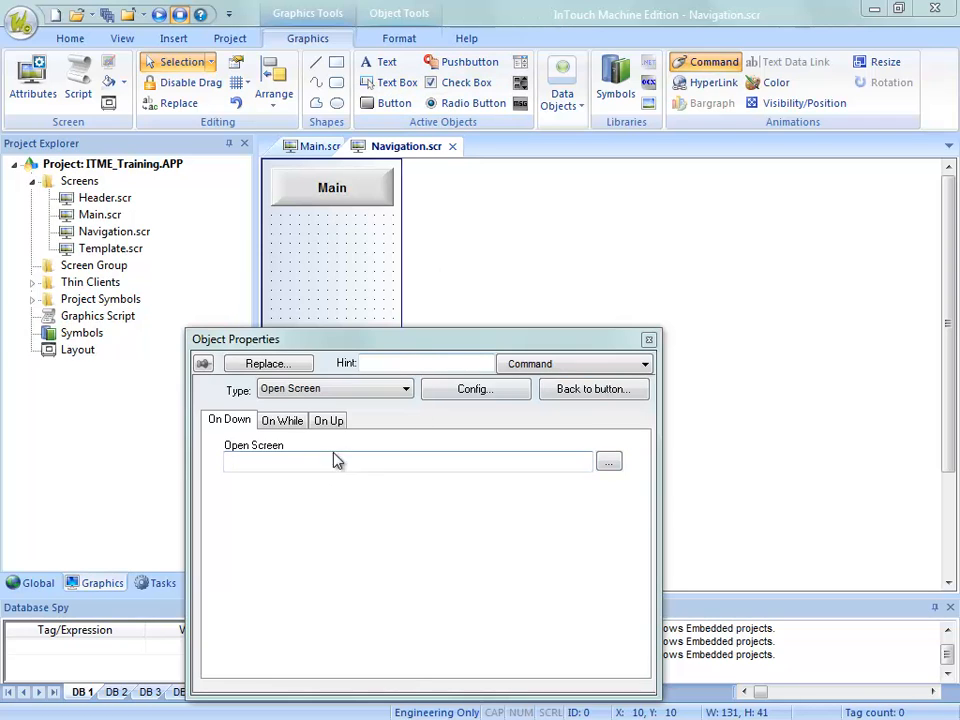
pyautogui.click(609, 466)
pyautogui.click(328, 300)
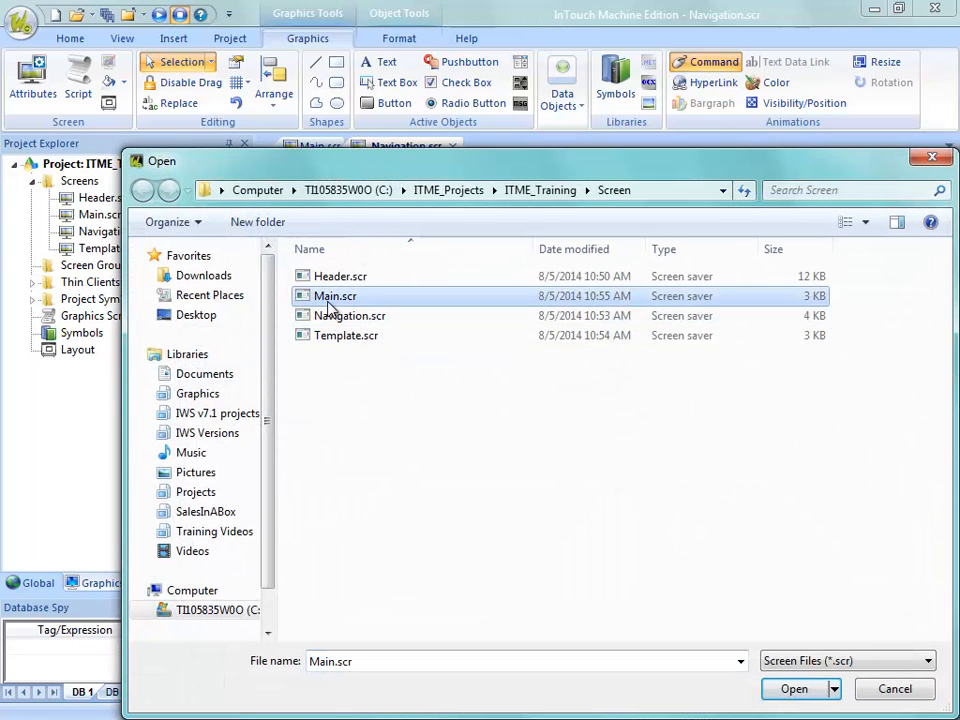
pyautogui.click(790, 689)
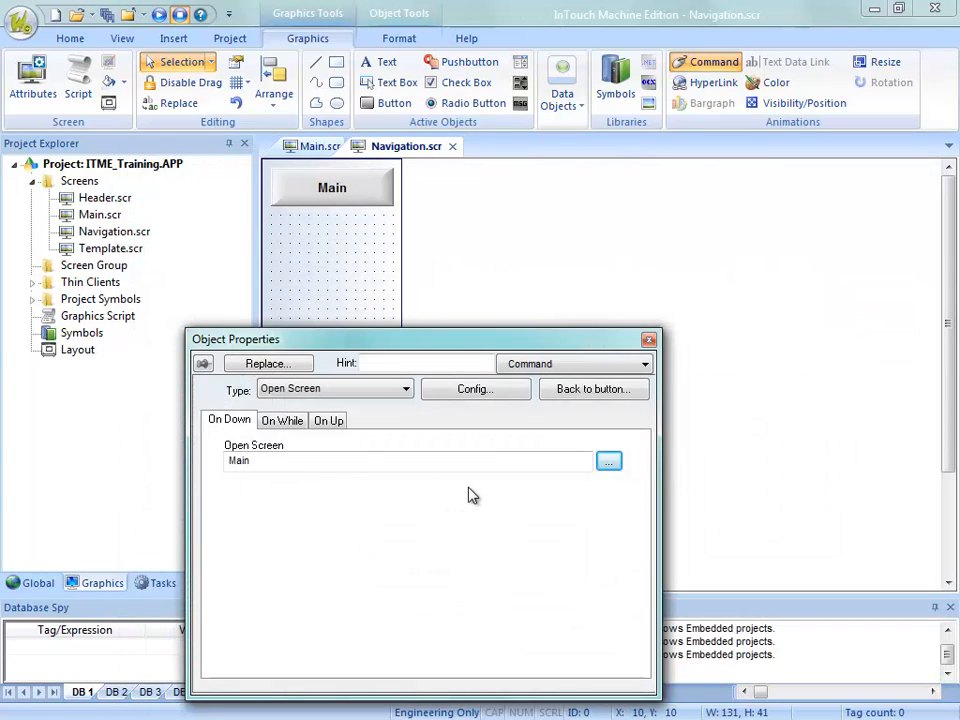
pyautogui.click(649, 342)
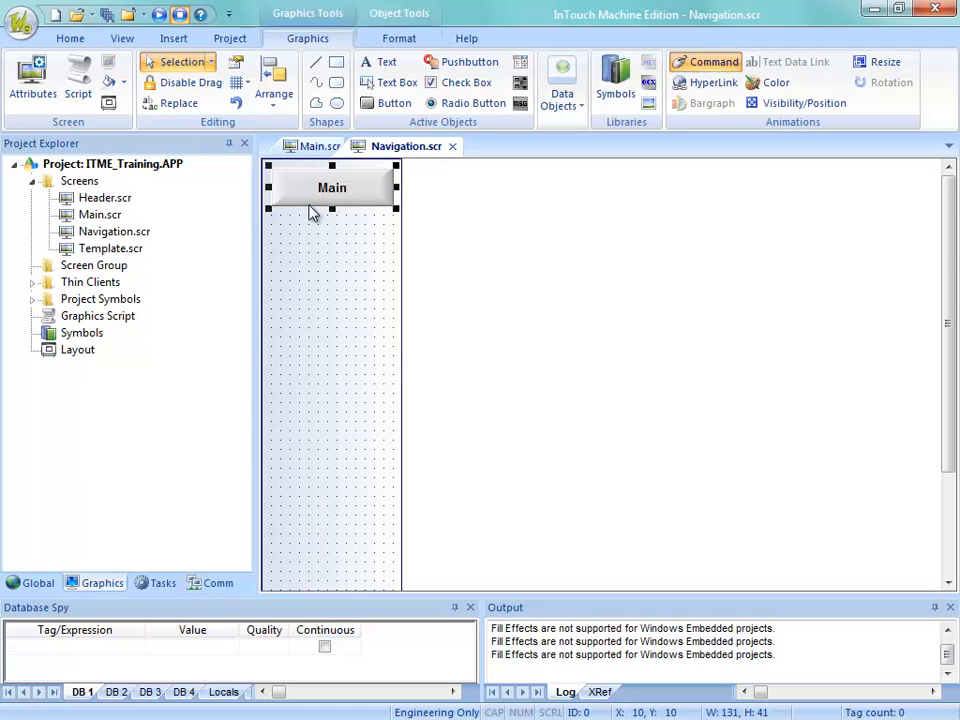
# Close the Navigation screen with its changes saved, and close the Main screen
pyautogui.click(453, 147)
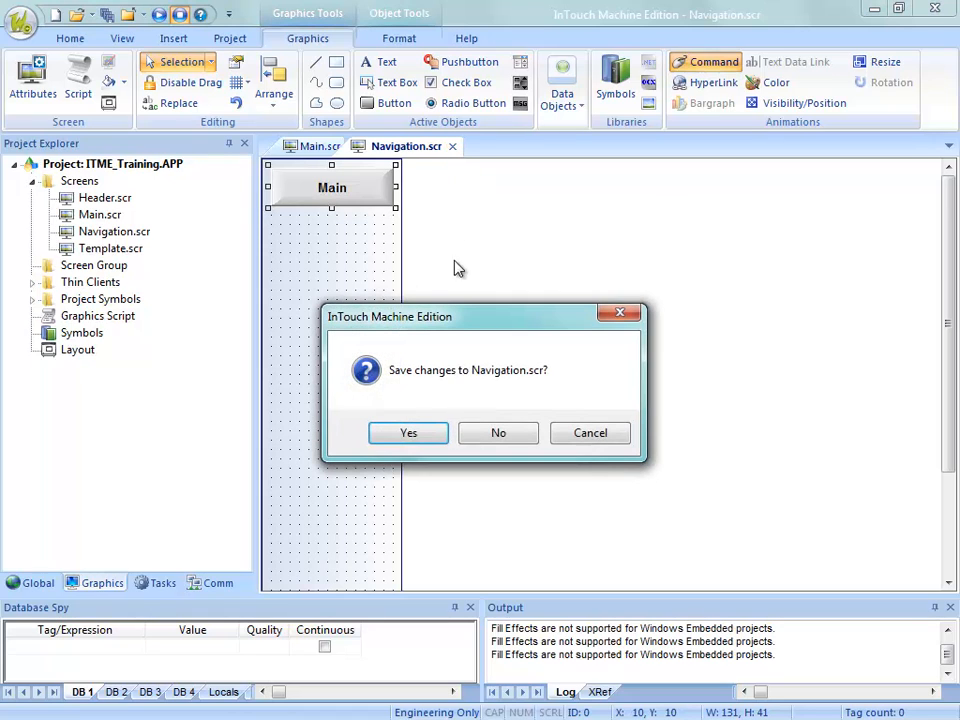
pyautogui.click(441, 439)
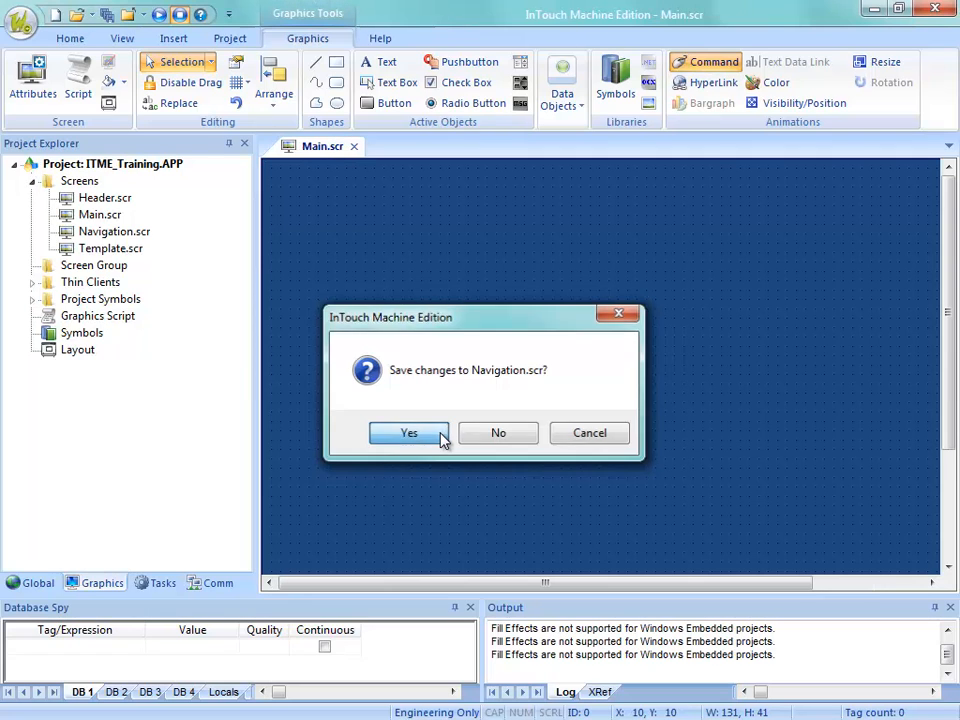
pyautogui.click(354, 146)
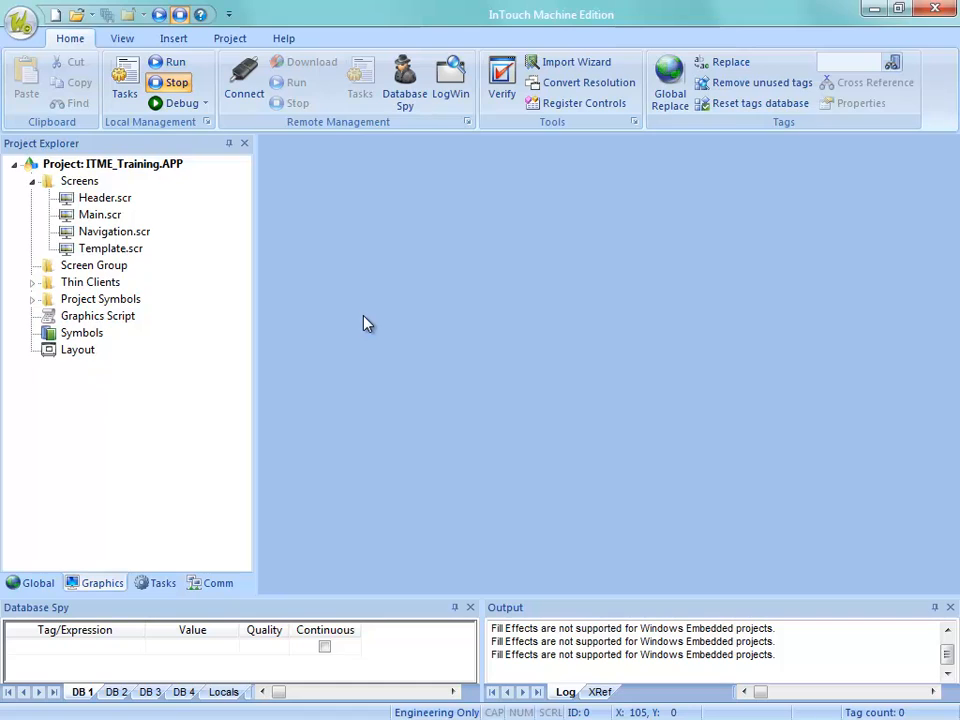
# Insert a screen group named Startup containing the Header, Main and Navigation screens, and check its contents in the project tree
pyautogui.click(88, 268)
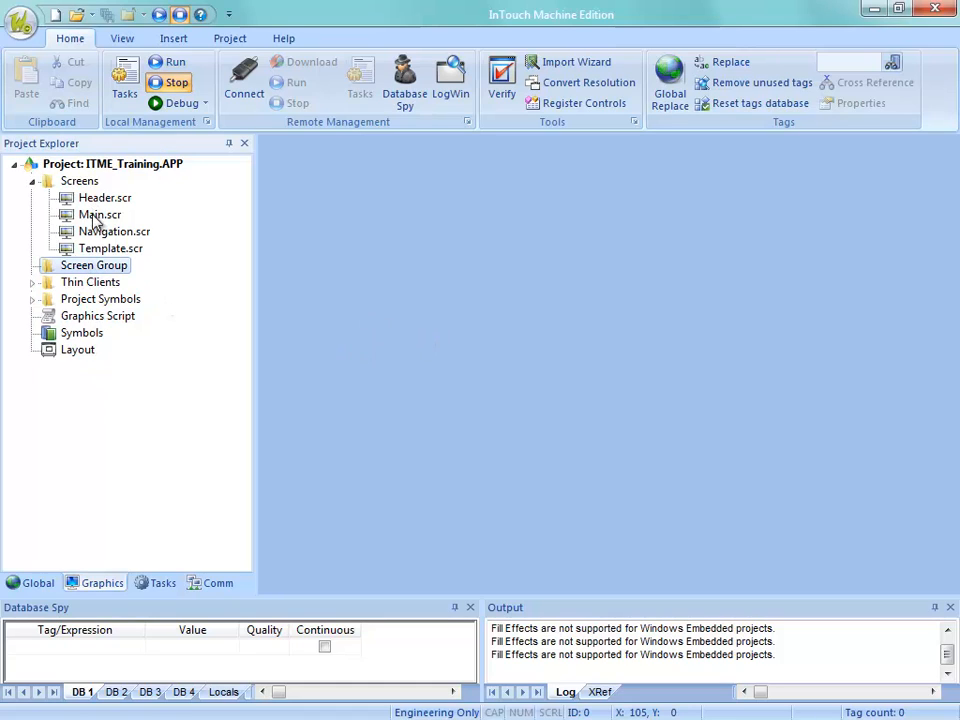
pyautogui.rightClick(70, 270)
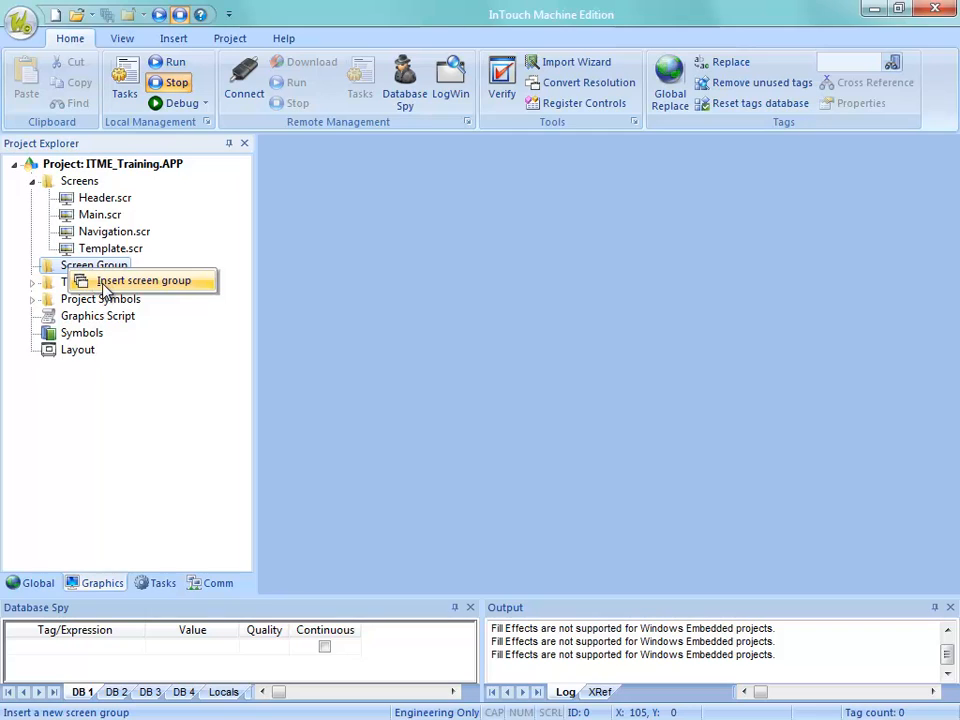
pyautogui.click(105, 282)
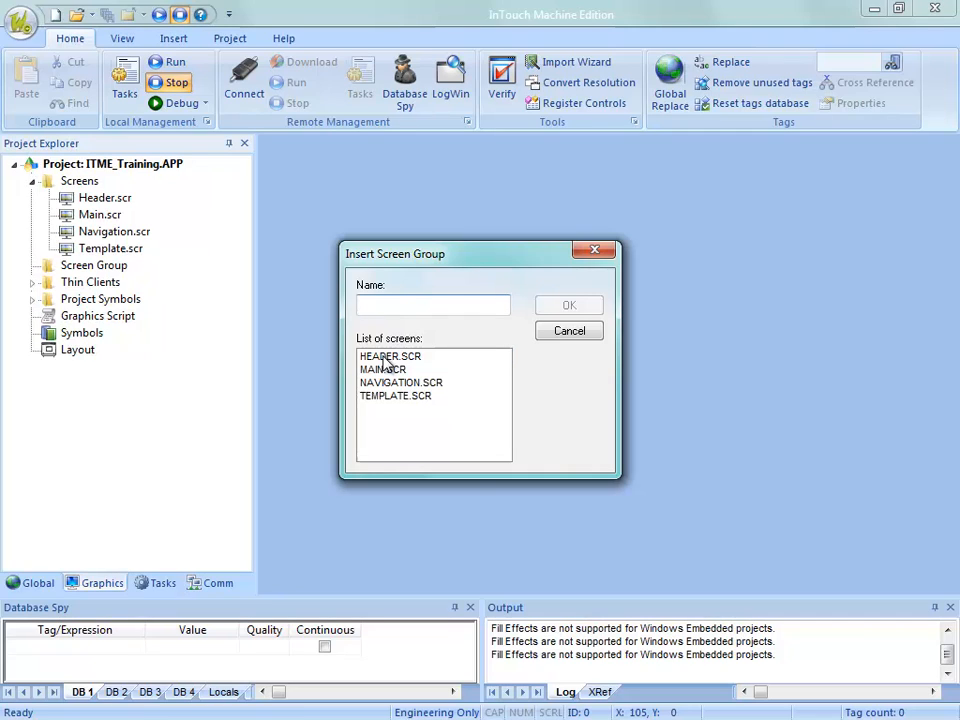
pyautogui.click(384, 357)
pyautogui.keyDown('ctrl'); pyautogui.click(384, 370); pyautogui.keyUp('ctrl')
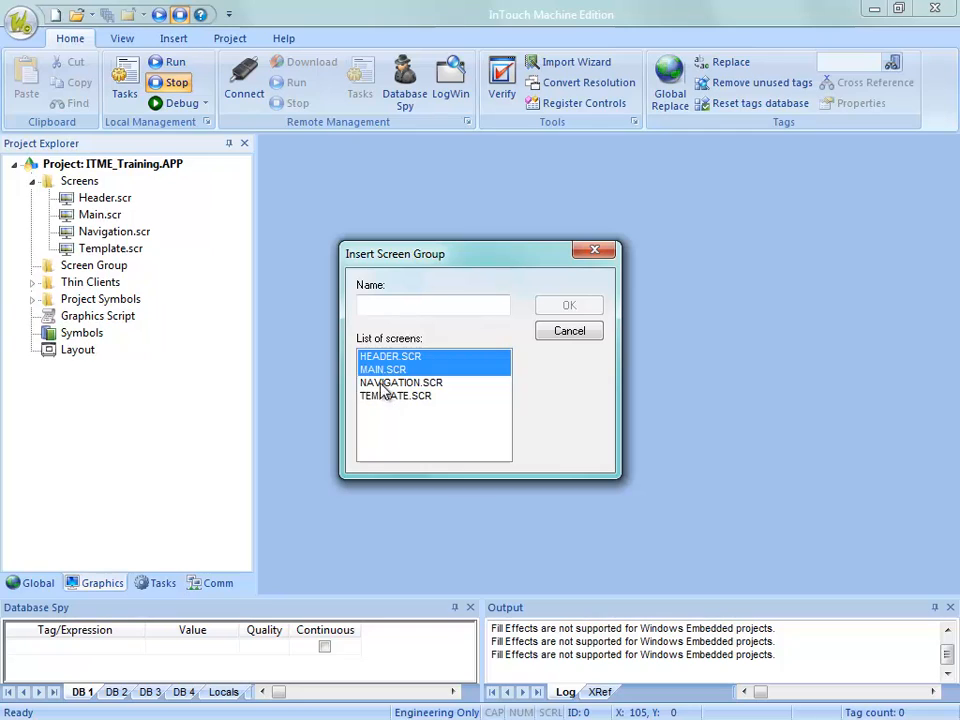
pyautogui.keyDown('ctrl'); pyautogui.click(386, 383); pyautogui.keyUp('ctrl')
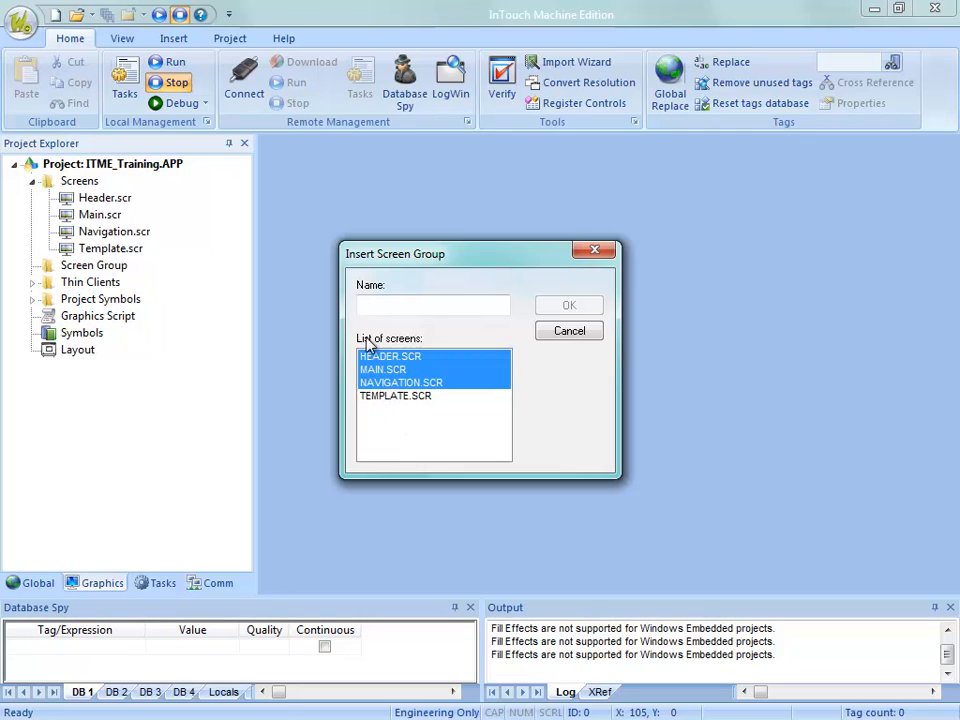
pyautogui.click(376, 305)
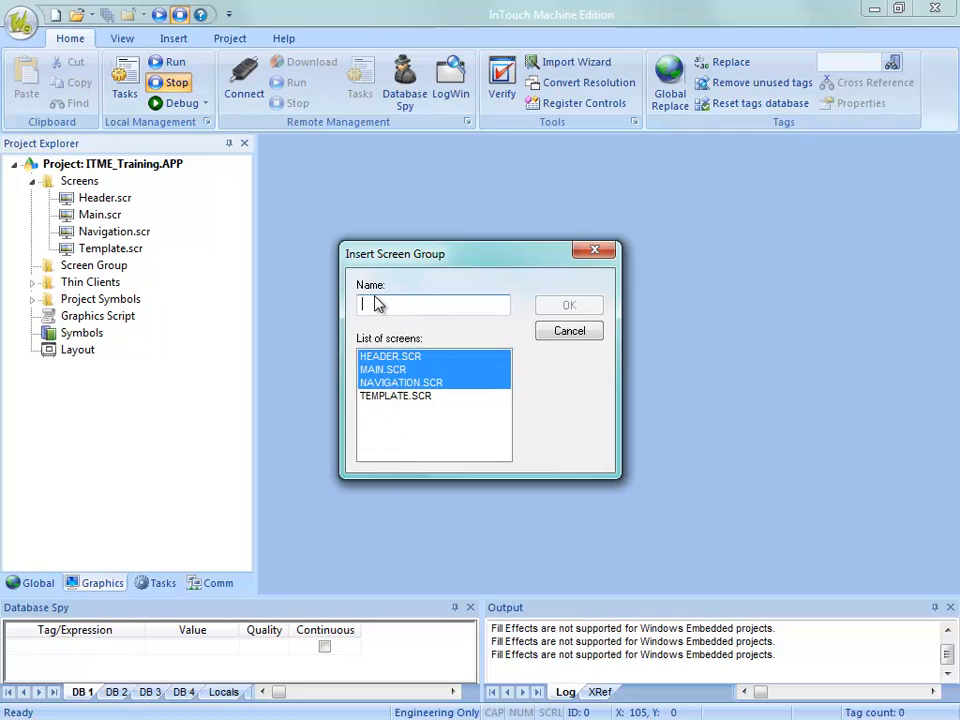
pyautogui.write('Startup')
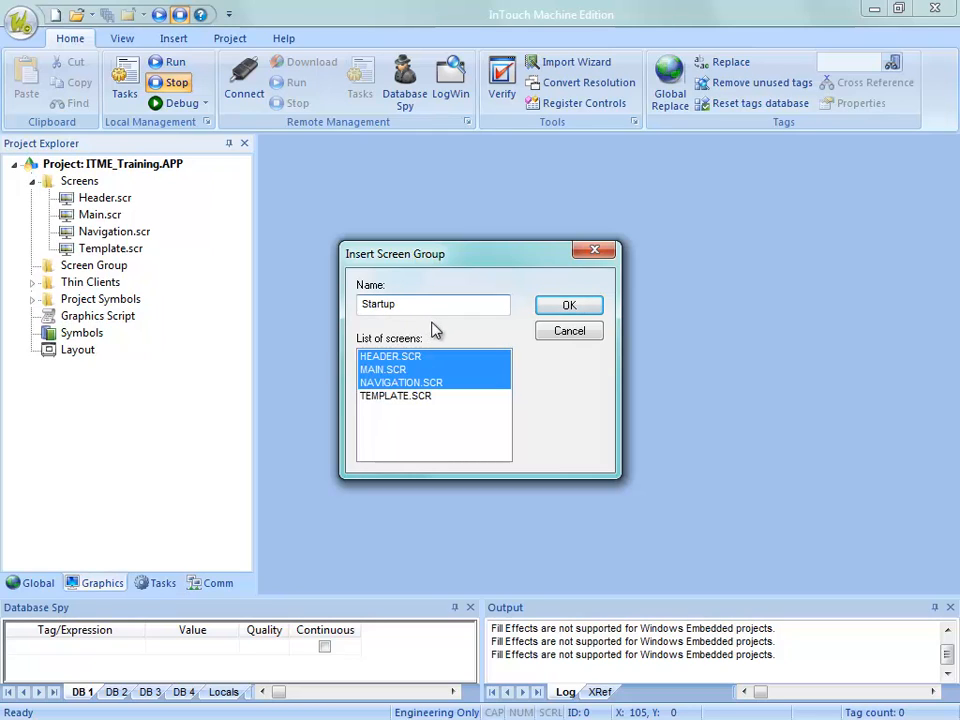
pyautogui.click(572, 309)
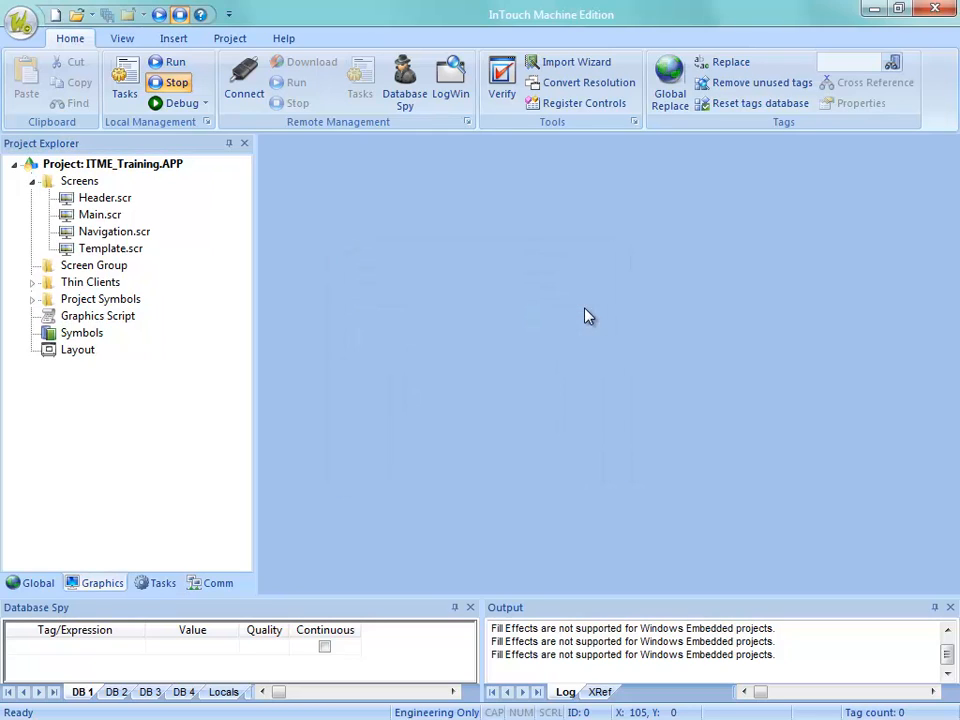
pyautogui.click(31, 269)
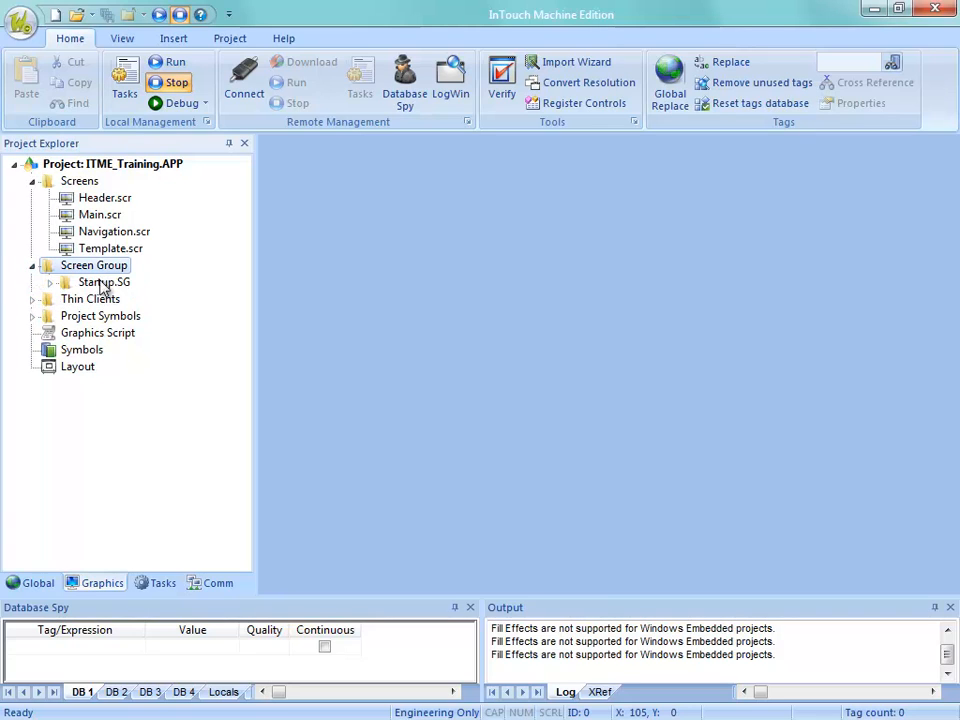
pyautogui.click(50, 283)
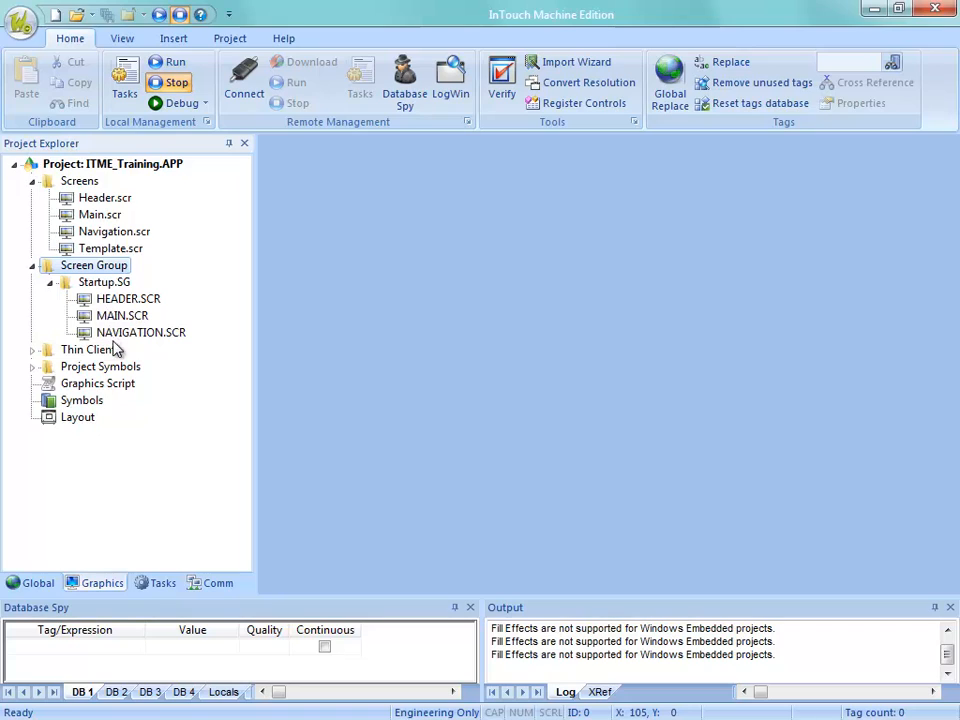
pyautogui.click(50, 282)
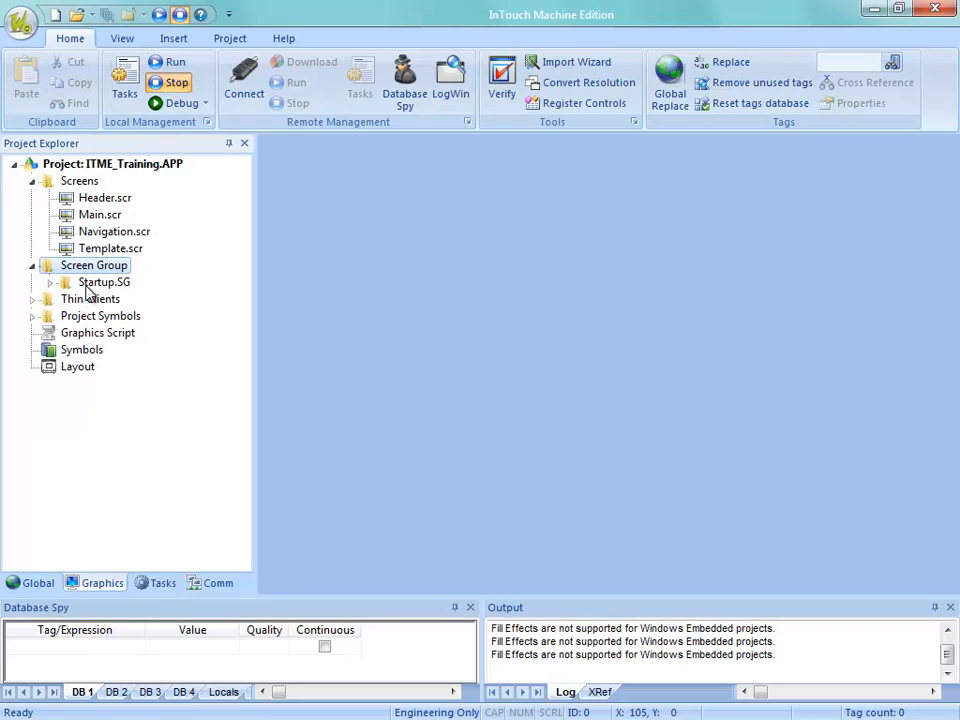
# Set the Startup screen group as the project's startup, and check the startup screen in the project's viewer settings
pyautogui.click(50, 283)
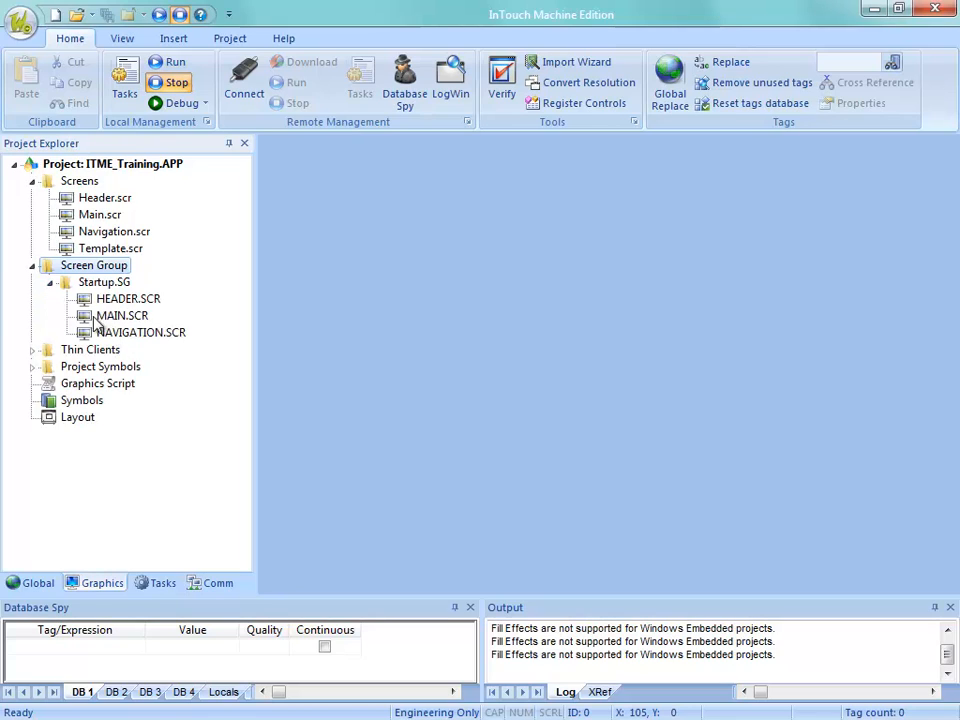
pyautogui.click(50, 282)
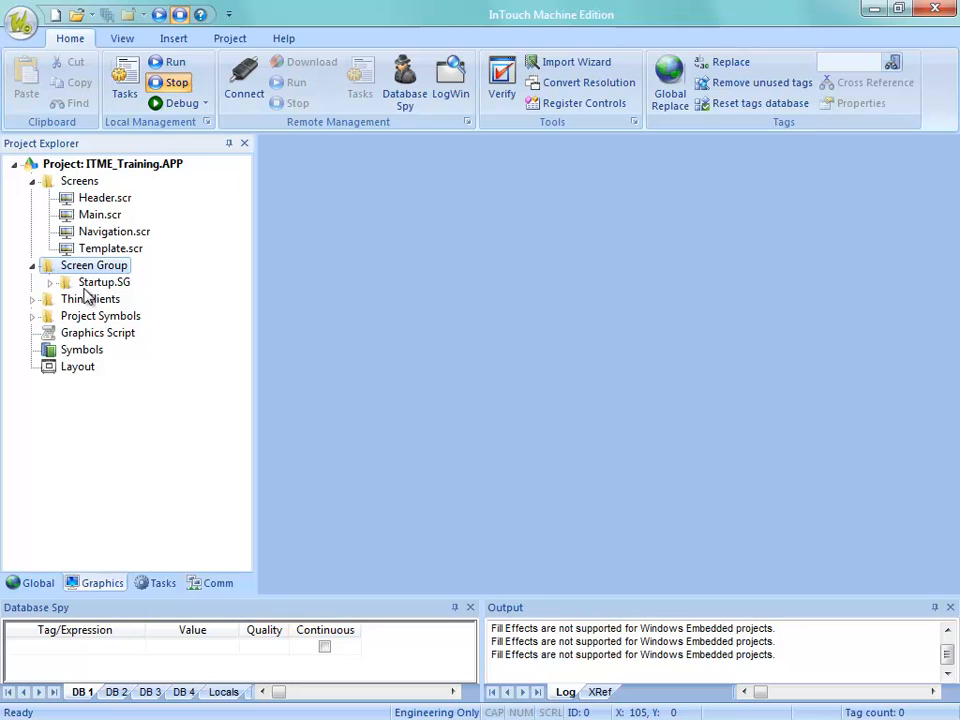
pyautogui.rightClick(88, 283)
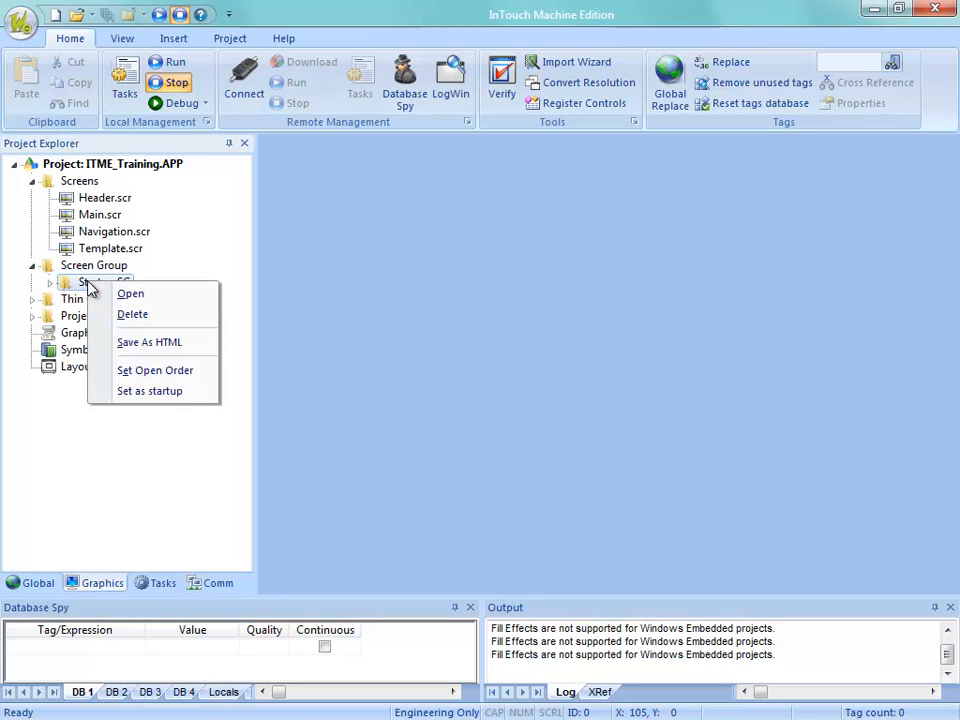
pyautogui.click(174, 266)
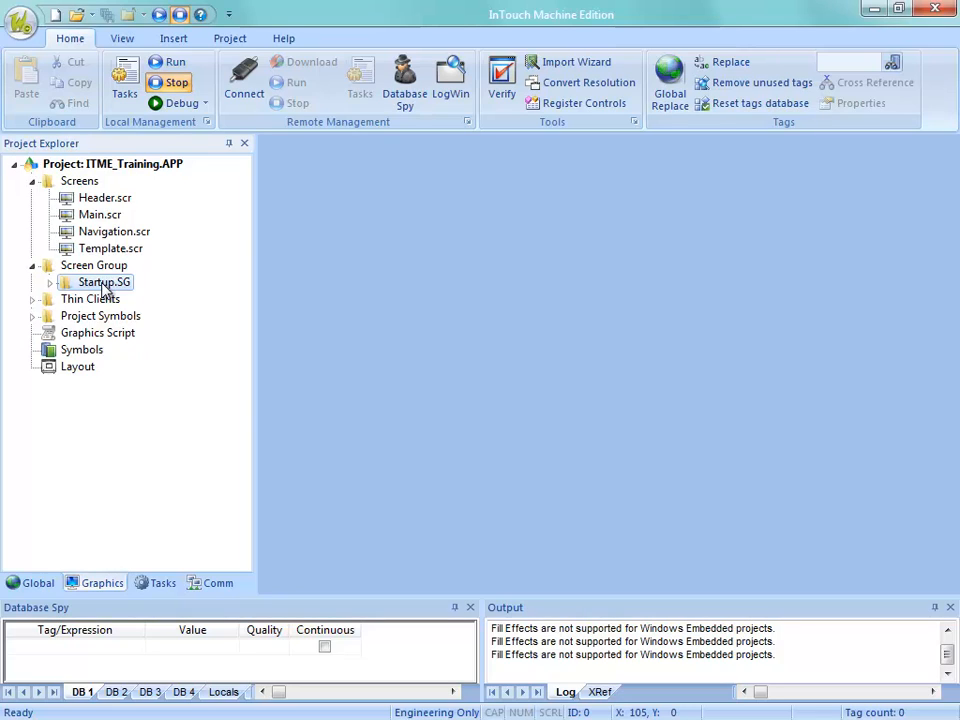
pyautogui.rightClick(104, 288)
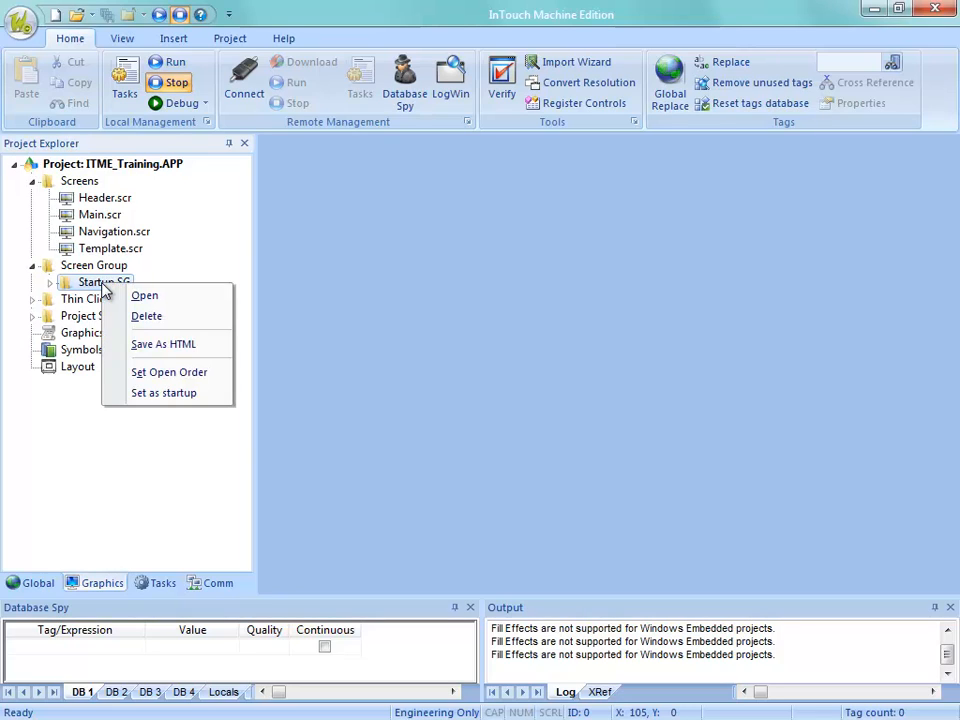
pyautogui.click(155, 398)
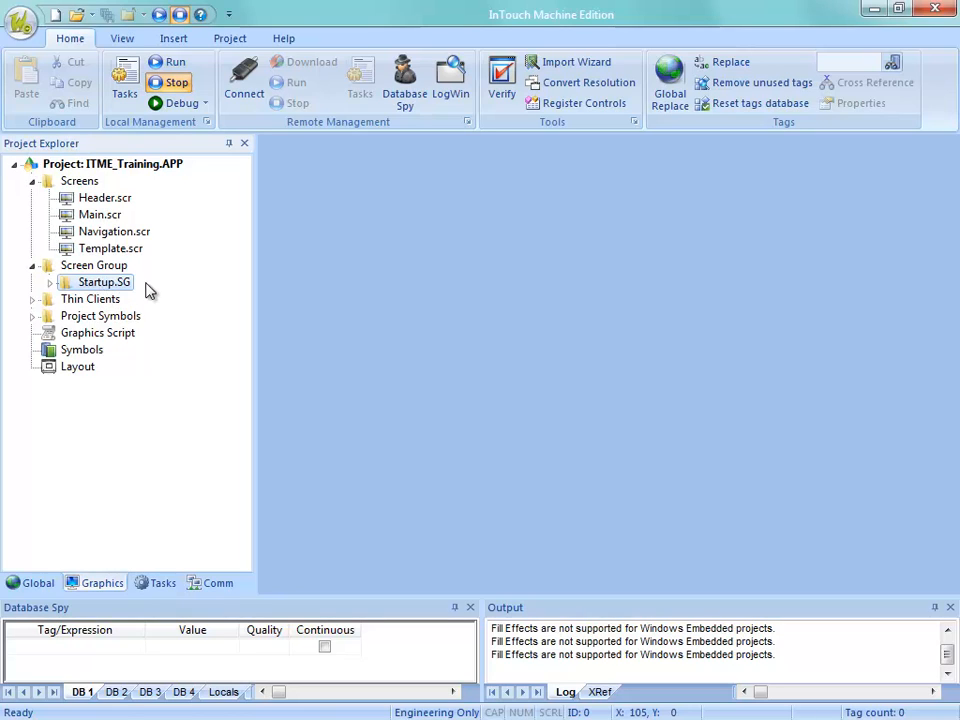
pyautogui.click(232, 42)
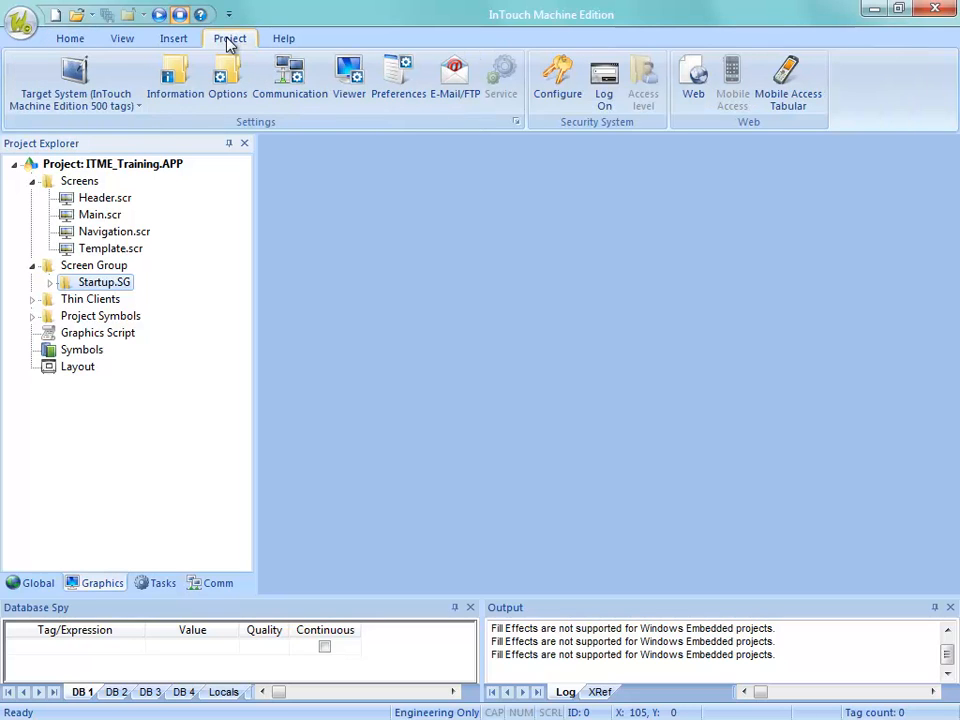
pyautogui.click(349, 90)
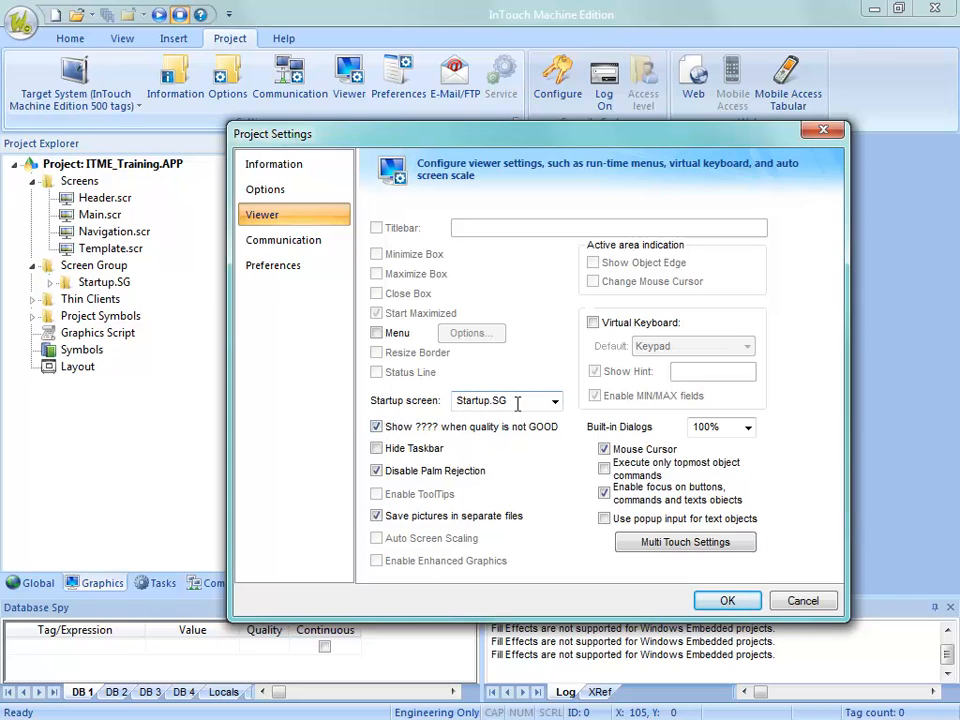
pyautogui.click(554, 400)
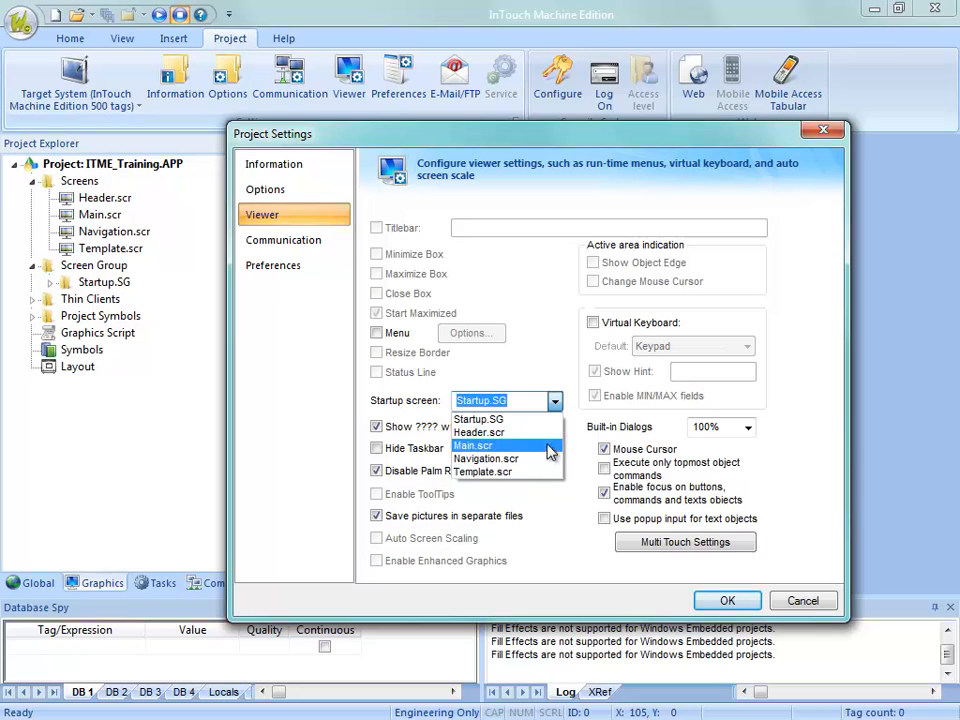
pyautogui.click(526, 361)
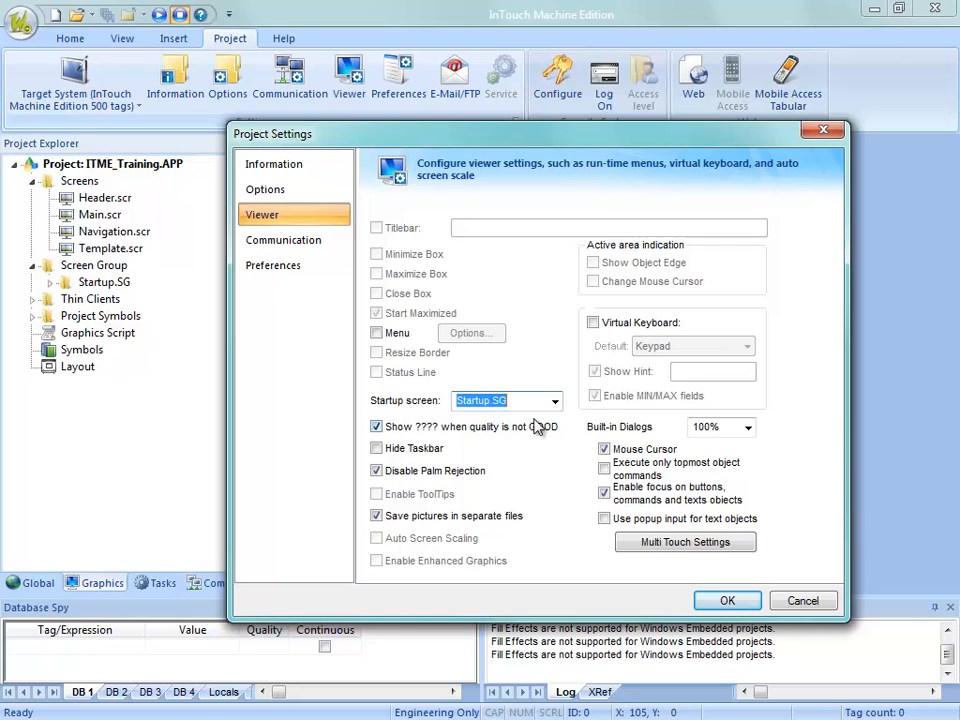
pyautogui.click(731, 603)
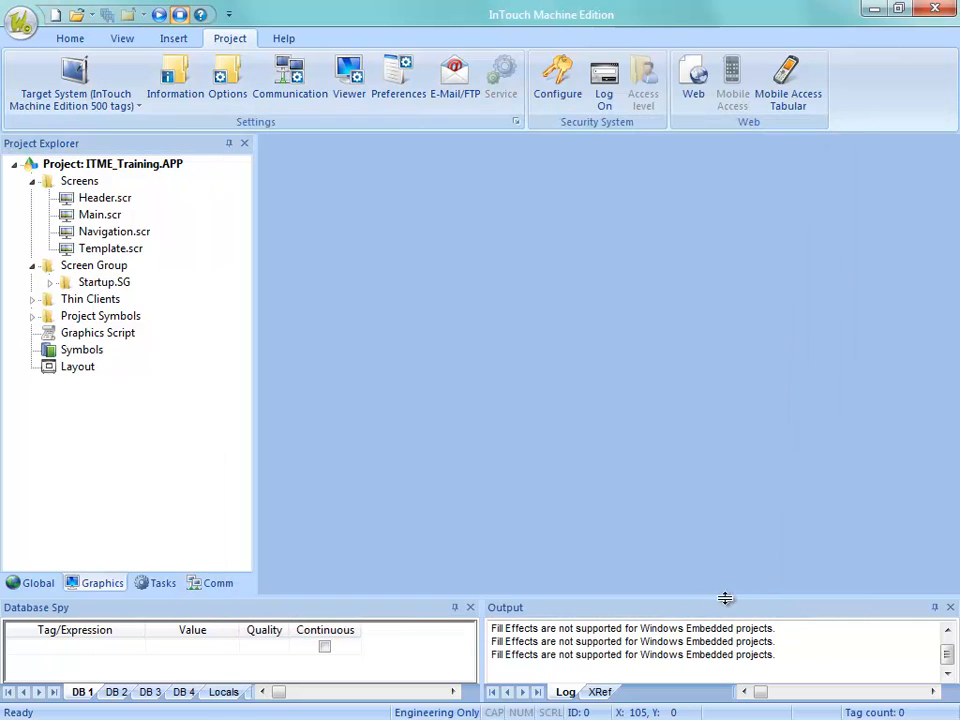
# Check the Remote Agent's IP address on the remote desktop, and connect Remote Management to host 192.168.1.142
pyautogui.click(72, 40)
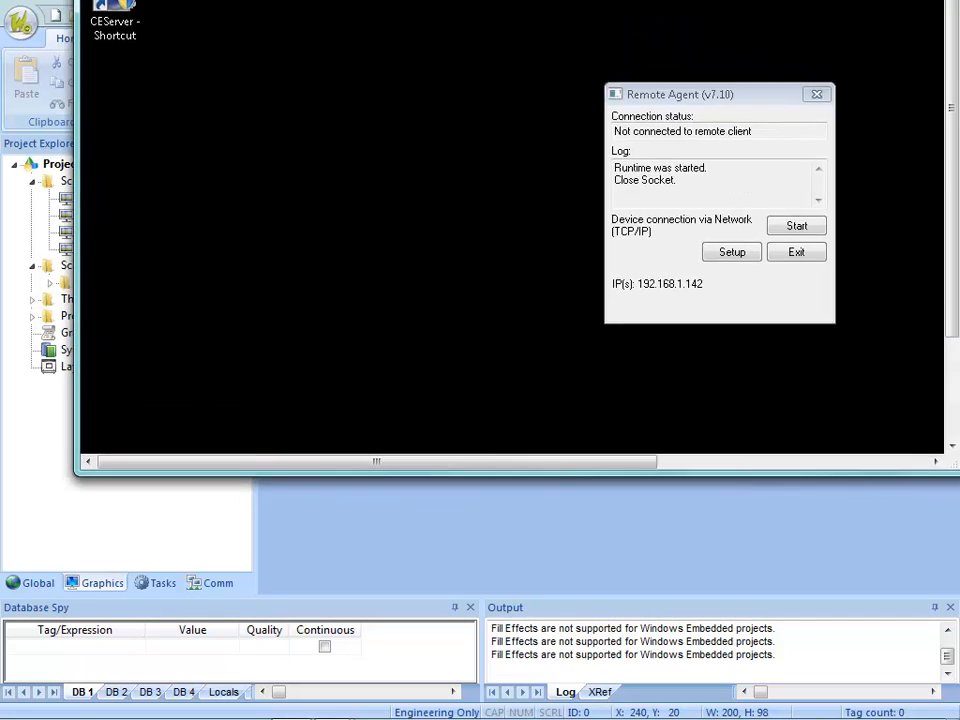
pyautogui.moveTo(411, 0); pyautogui.dragTo(368, 83)
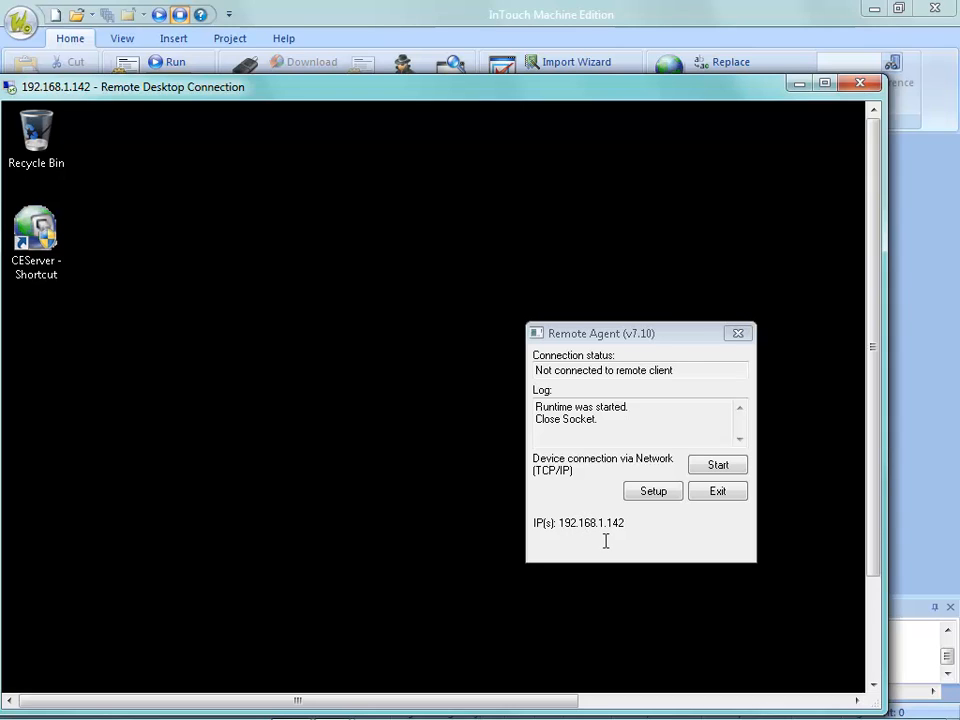
pyautogui.moveTo(499, 95); pyautogui.dragTo(632, 0)
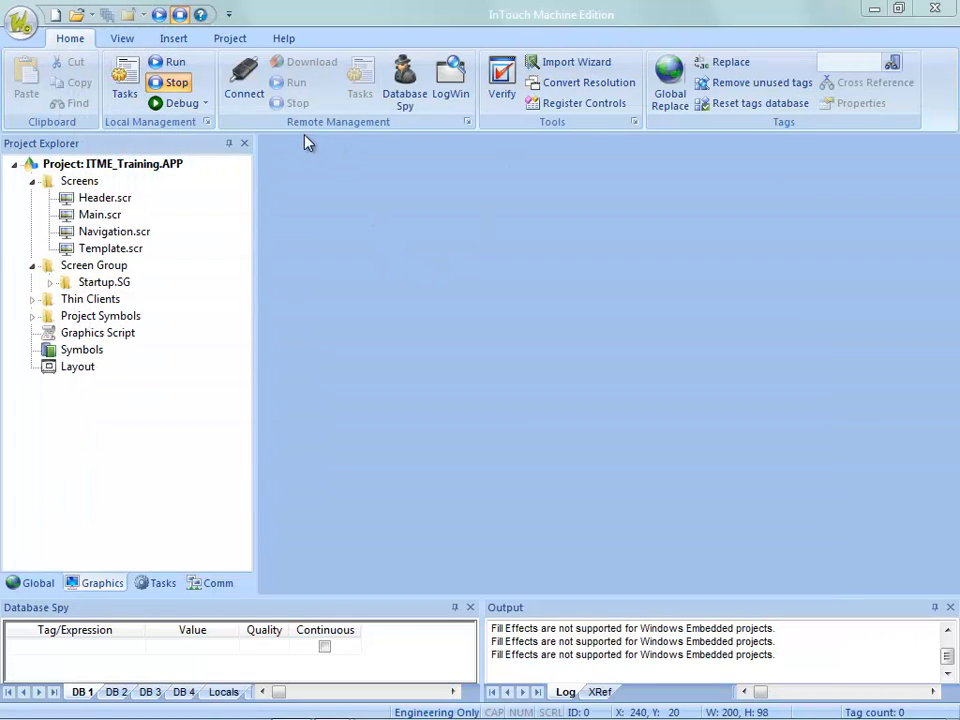
pyautogui.click(245, 90)
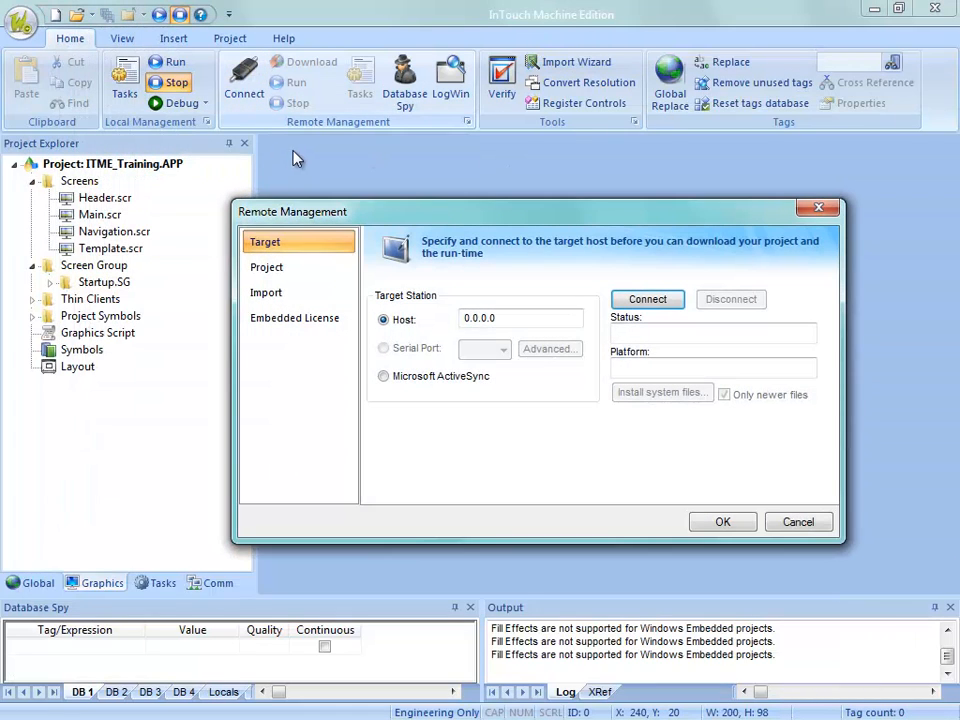
pyautogui.moveTo(507, 321); pyautogui.dragTo(392, 310)
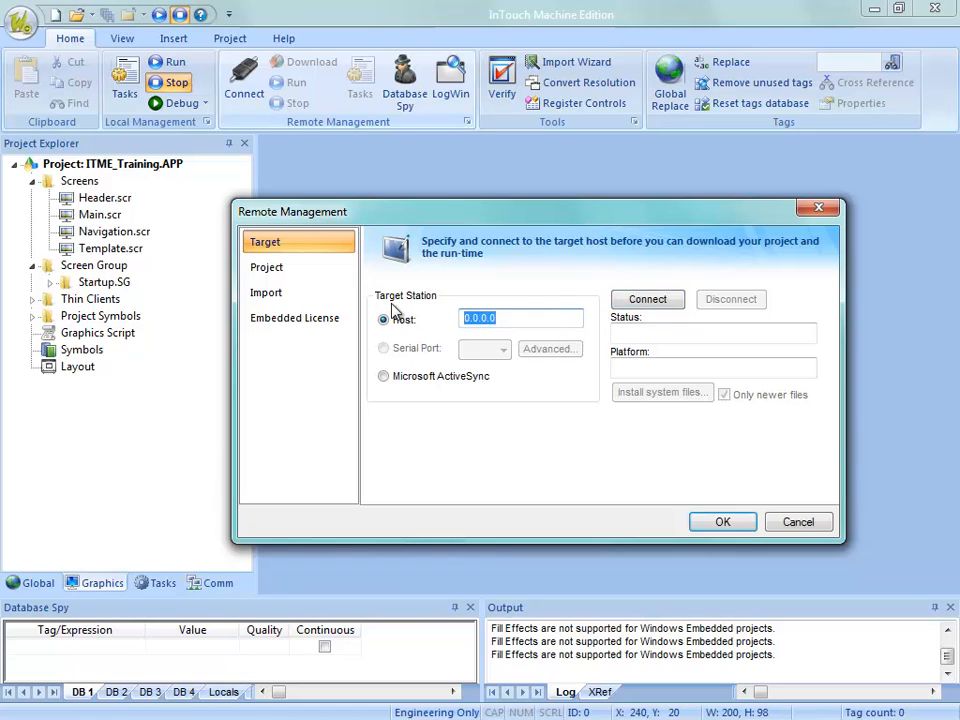
pyautogui.write('192.168.1.142')
pyautogui.click(624, 299)
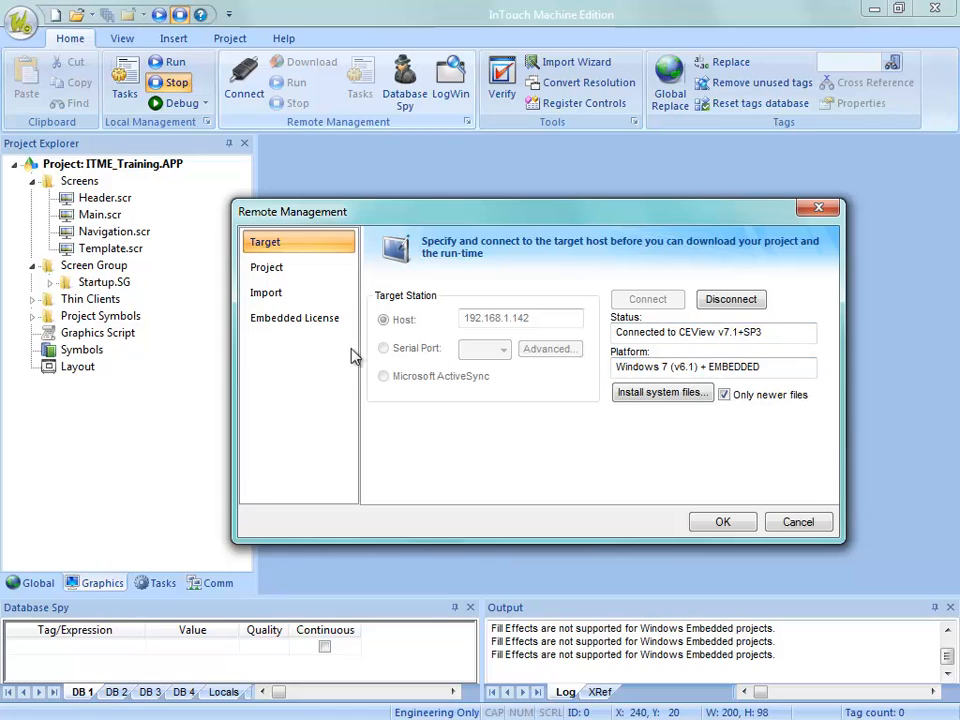
# Create an ITME_Training directory in C:\ITME\Projects\ on the target device and choose it as the project's target path
pyautogui.click(272, 268)
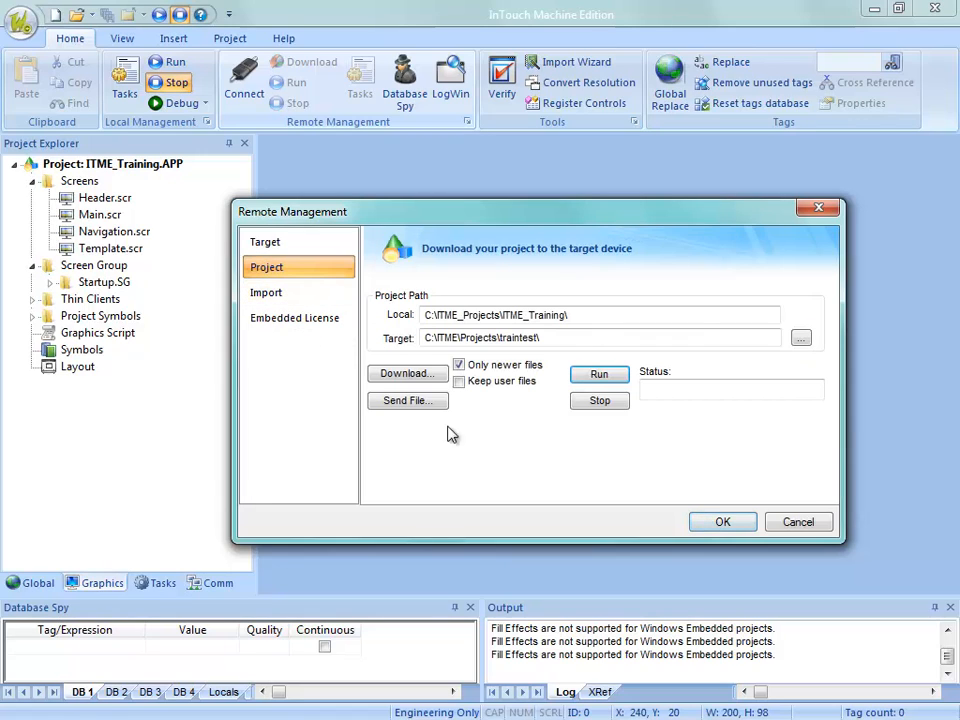
pyautogui.click(801, 339)
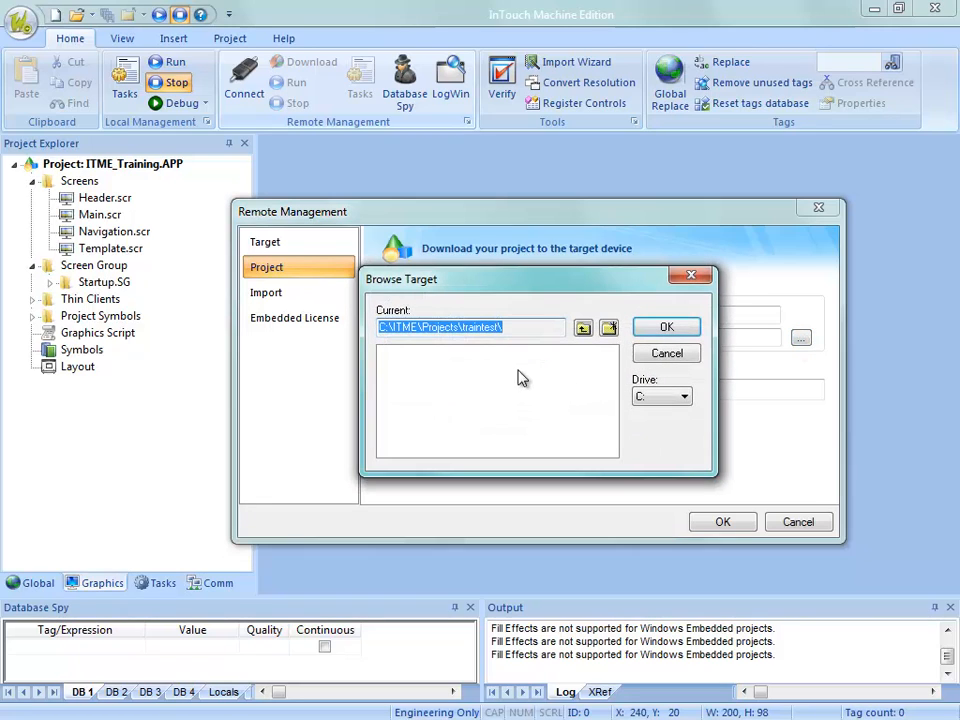
pyautogui.click(583, 329)
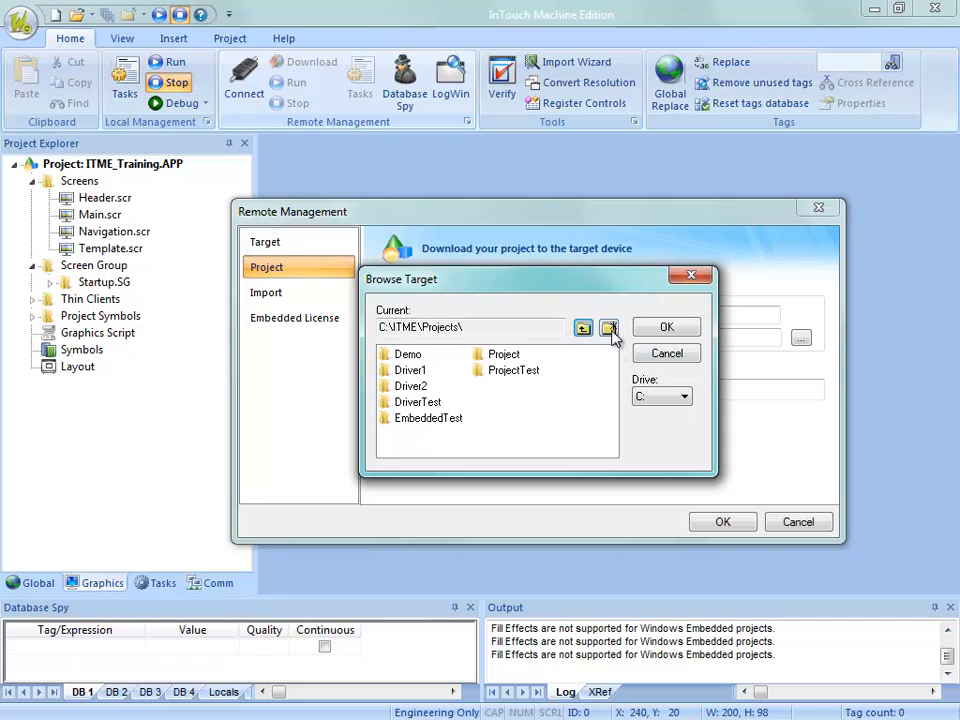
pyautogui.click(609, 329)
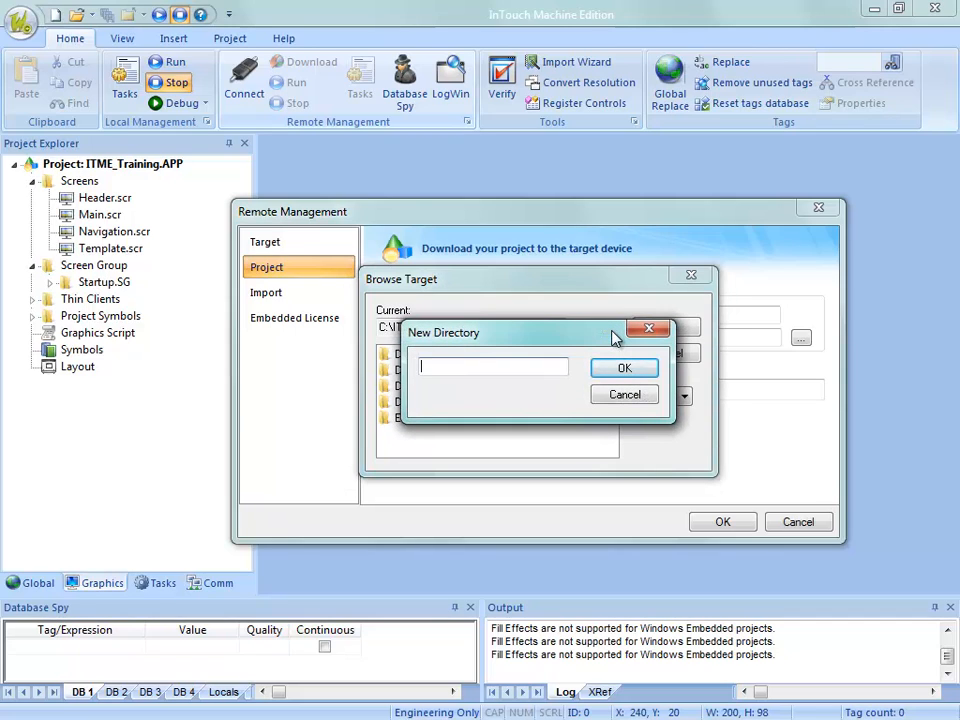
pyautogui.moveTo(613, 338); pyautogui.dragTo(602, 428)
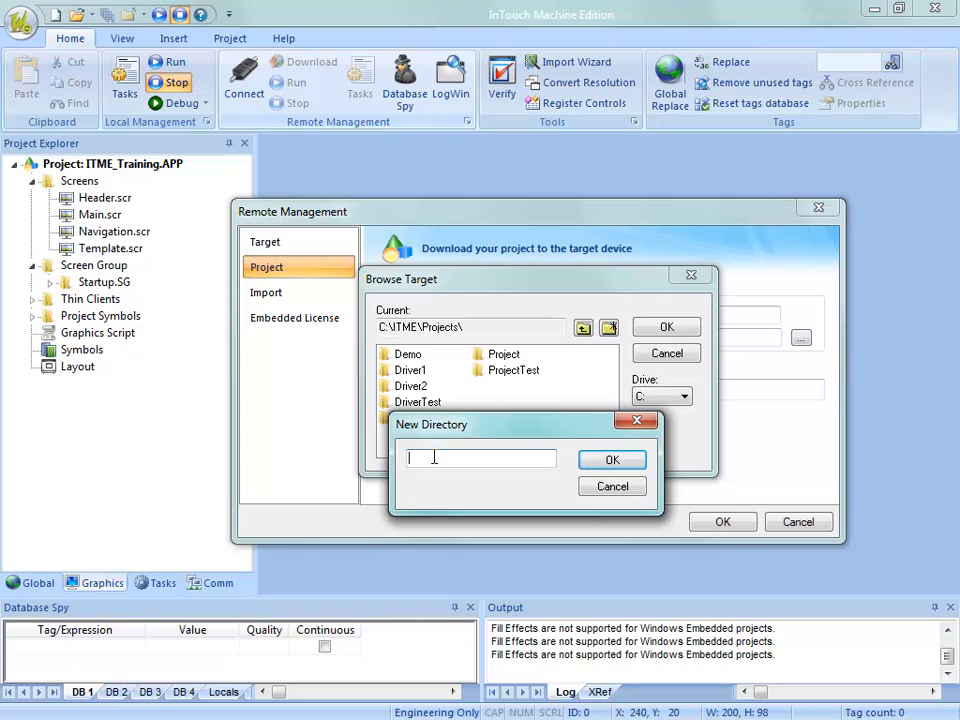
pyautogui.write('ITME_Training')
pyautogui.click(613, 460)
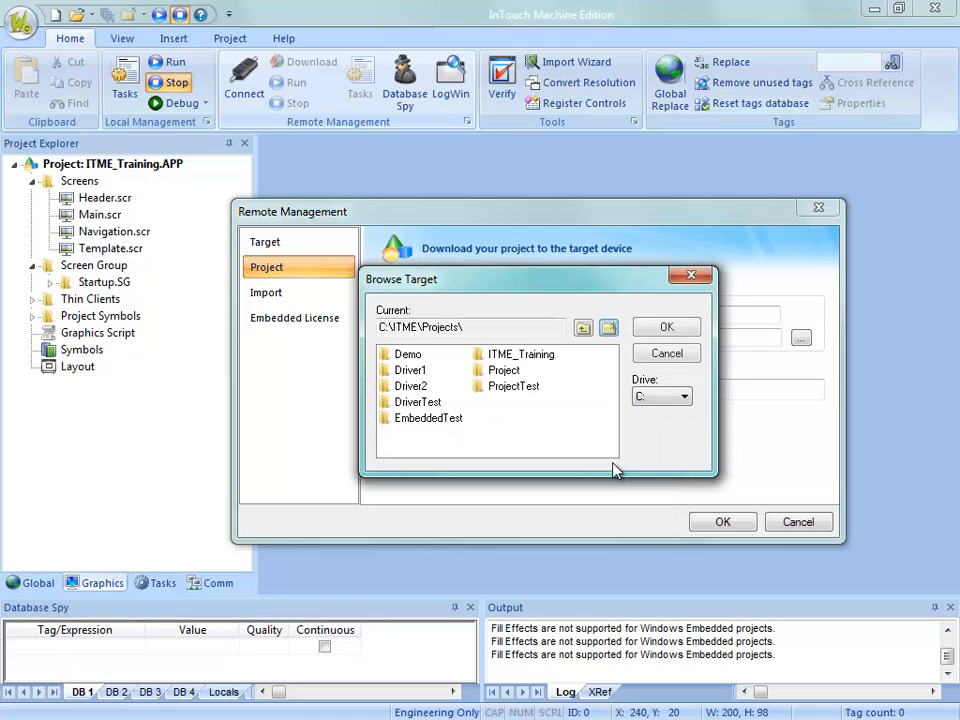
pyautogui.doubleClick(495, 356)
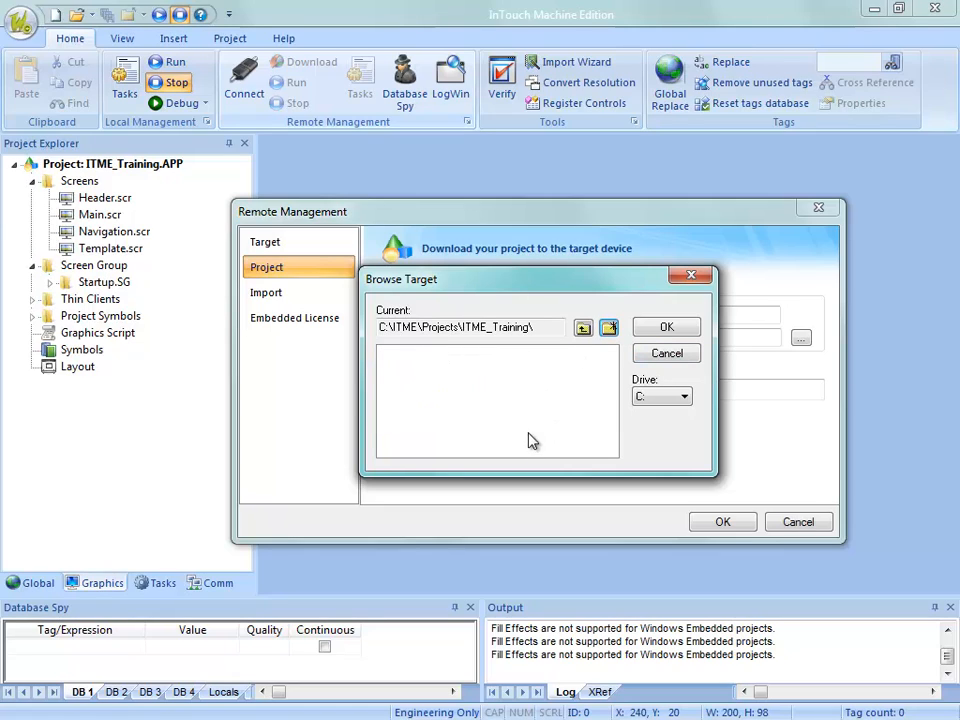
pyautogui.click(583, 328)
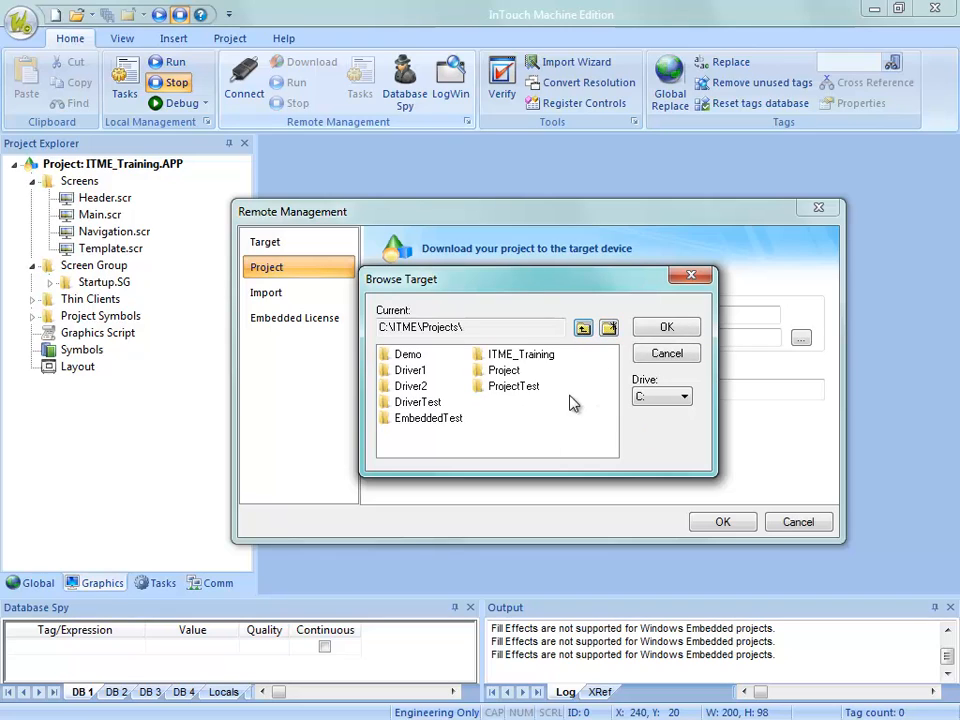
pyautogui.doubleClick(505, 355)
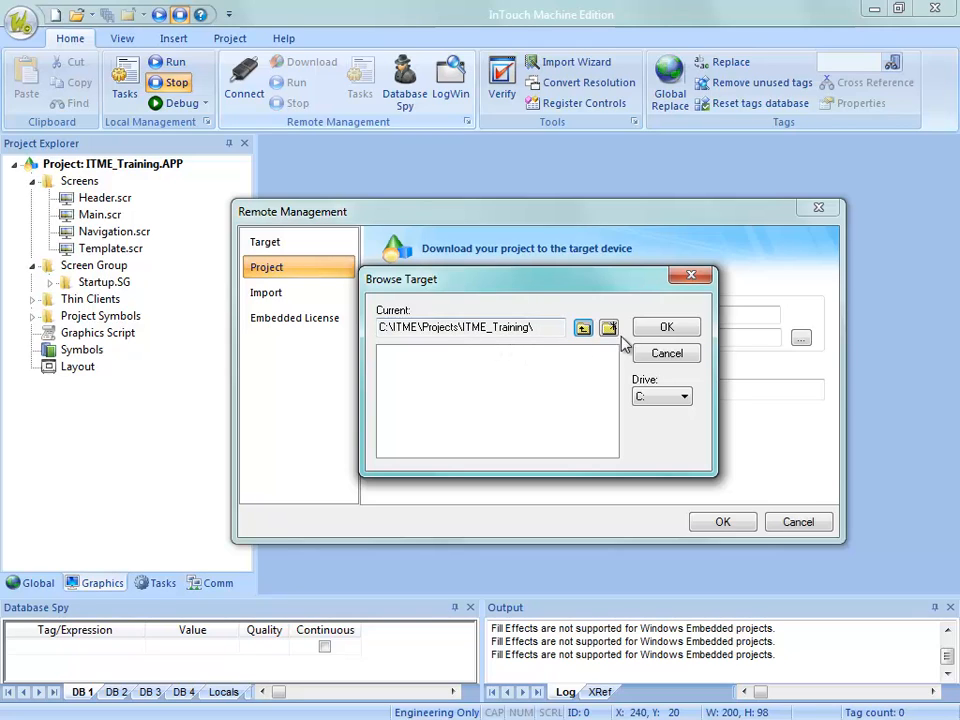
pyautogui.click(664, 328)
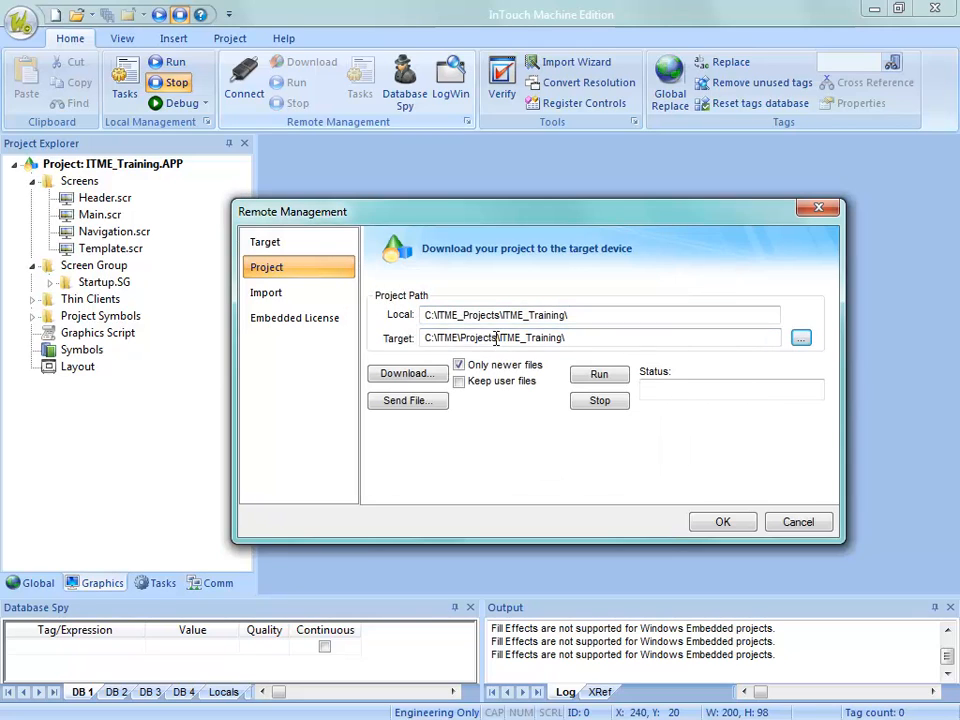
# Download the project to the target device and run it, viewing the running screens in the remote desktop
pyautogui.click(404, 374)
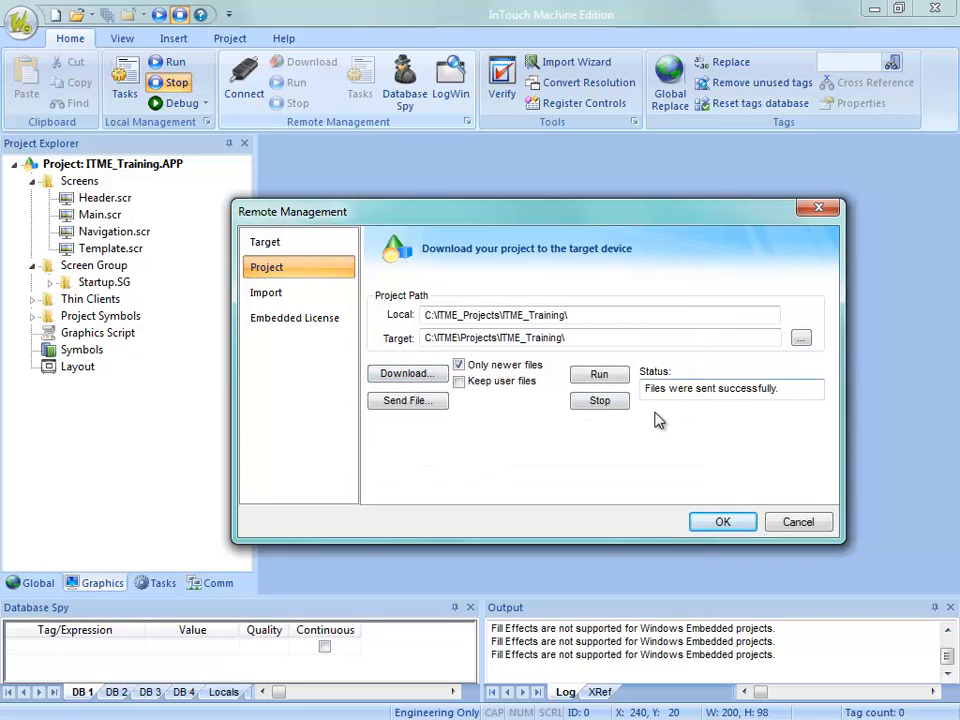
pyautogui.click(600, 375)
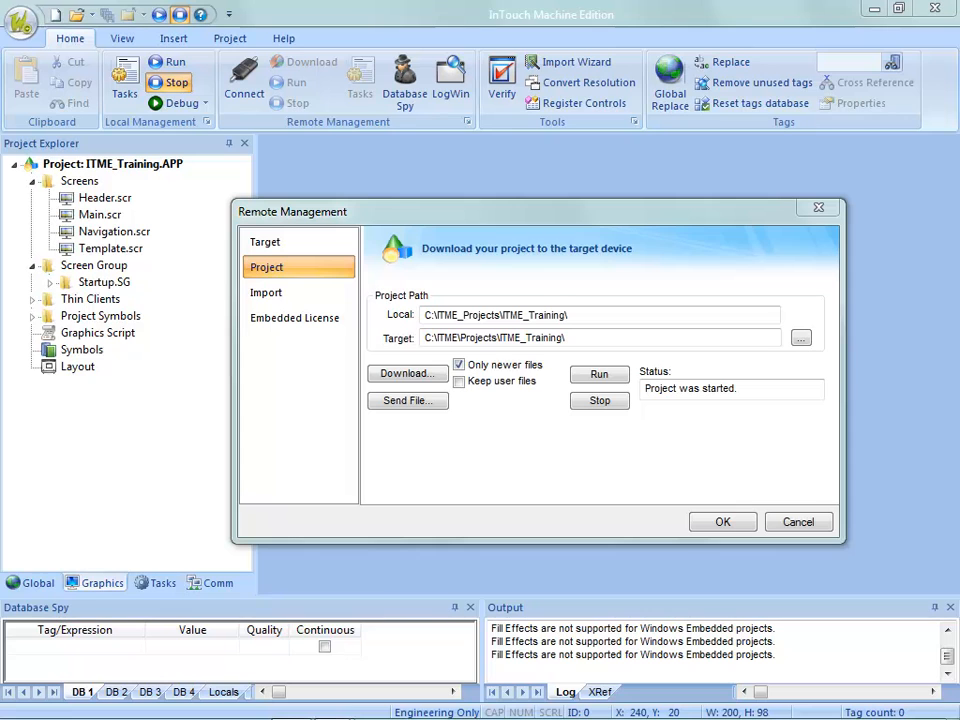
pyautogui.moveTo(770, 0); pyautogui.dragTo(592, 88)
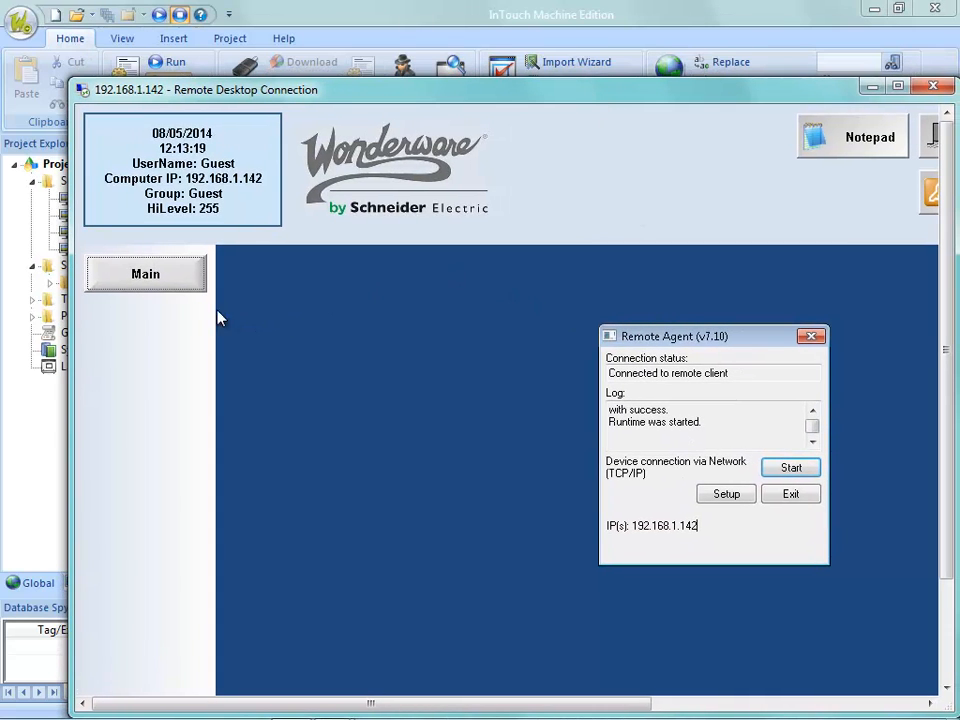
pyautogui.moveTo(236, 87); pyautogui.dragTo(172, 33)
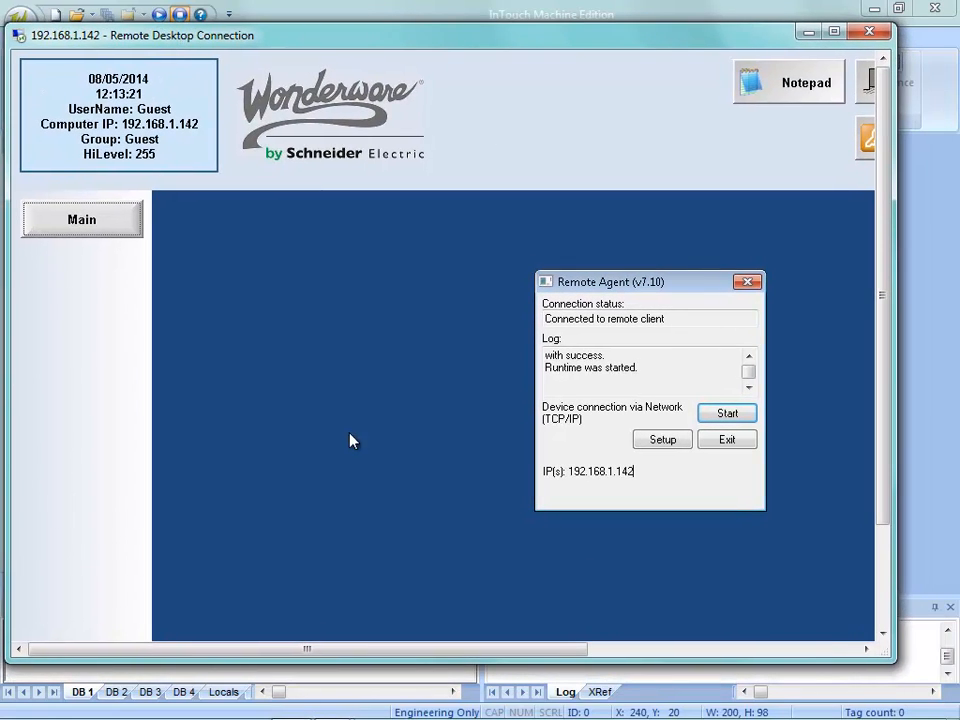
pyautogui.moveTo(451, 645); pyautogui.dragTo(420, 665)
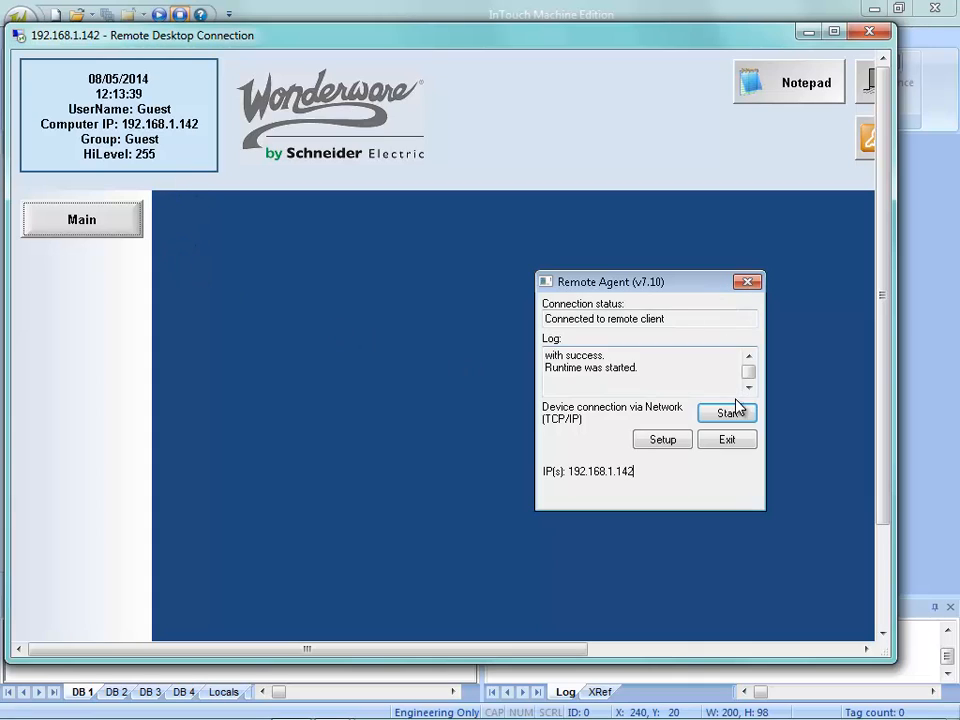
# Dismiss the Remote Agent and the remote desktop window, and close Remote Management without further changes
pyautogui.click(707, 443)
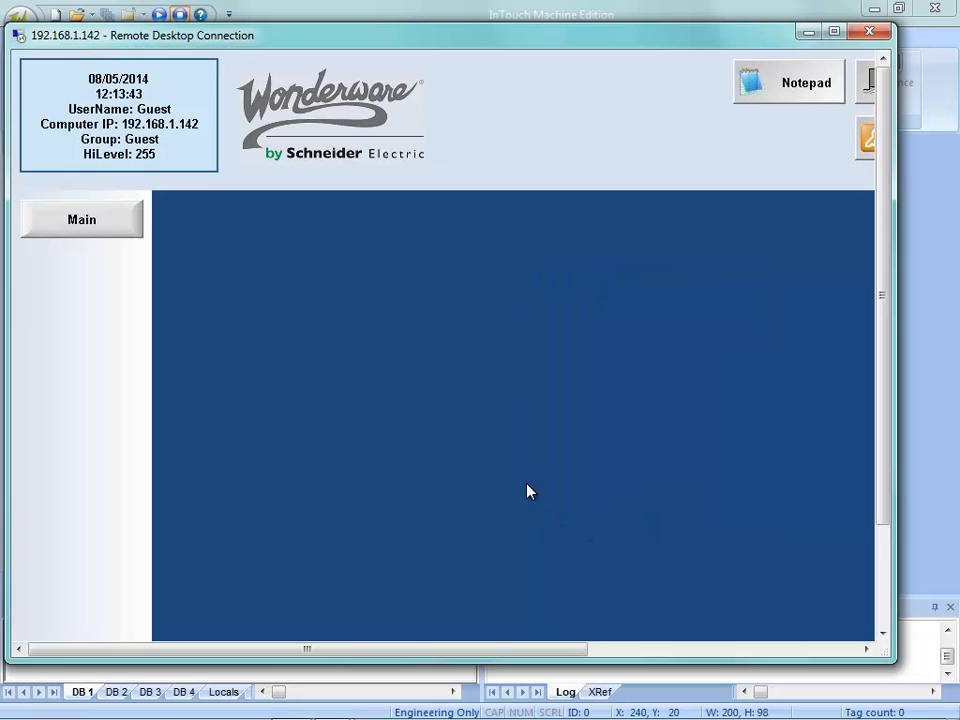
pyautogui.click(808, 31)
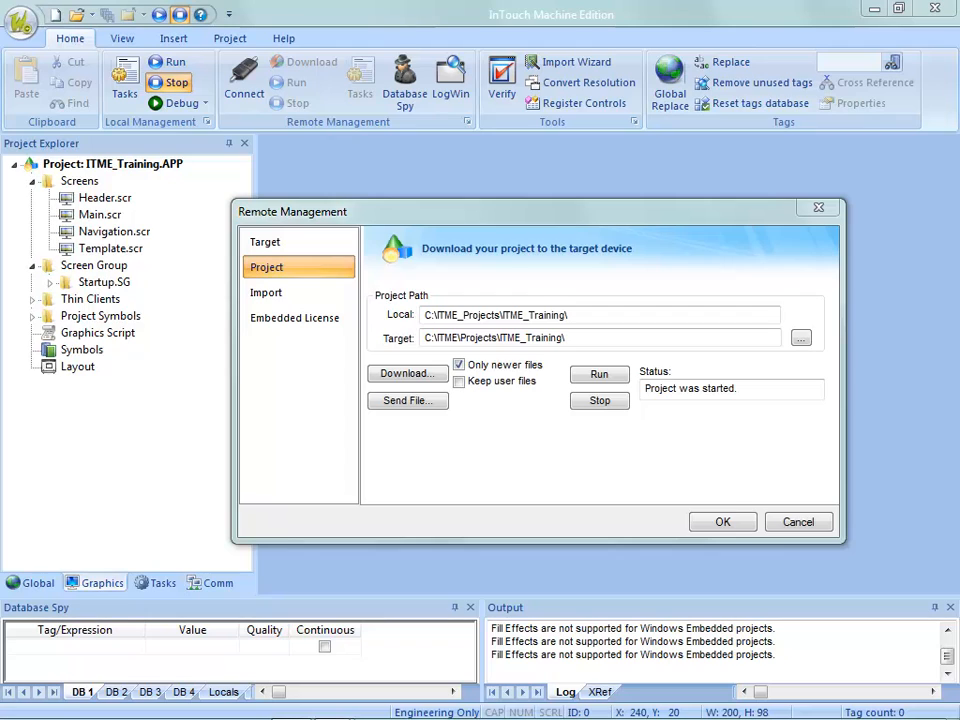
pyautogui.click(783, 524)
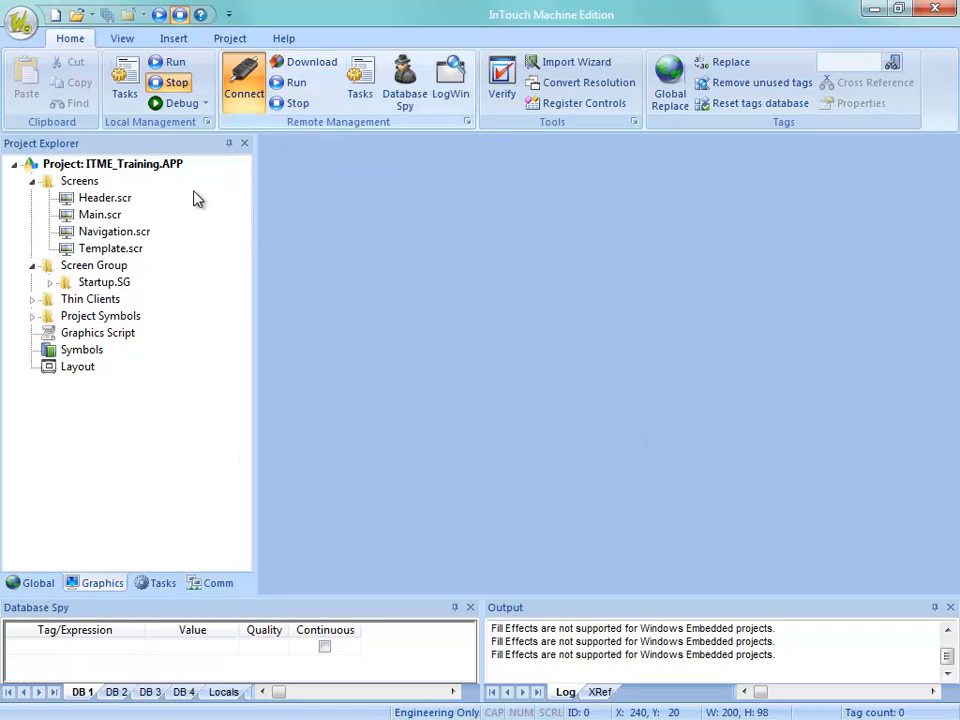
# Open the Header screen and review the Style options in its Screen Attributes, leaving the settings unchanged
pyautogui.doubleClick(100, 198)
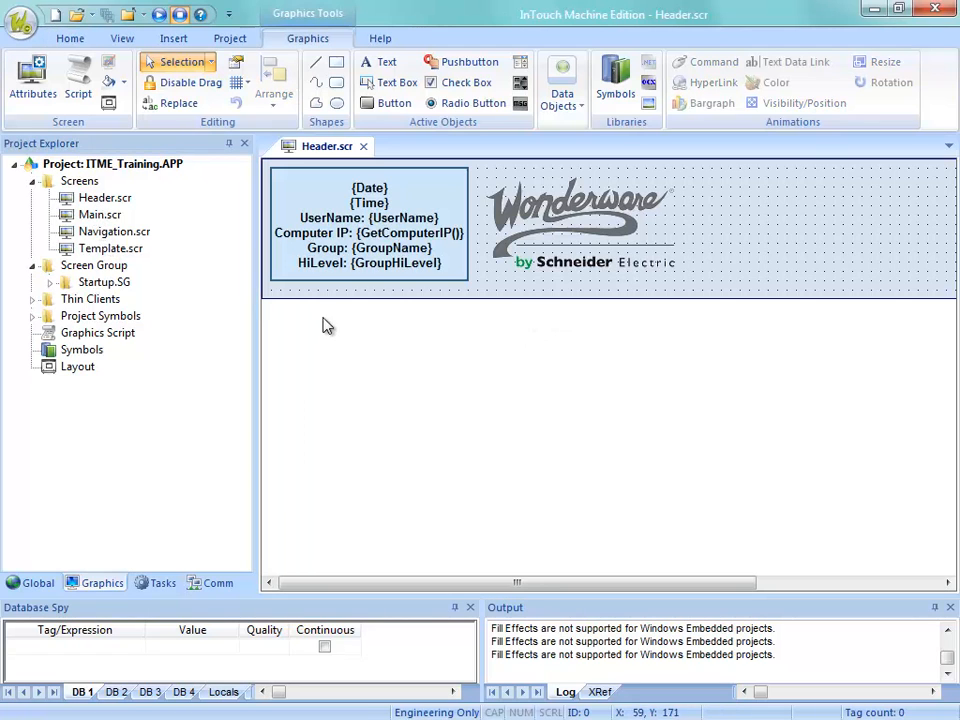
pyautogui.rightClick(754, 271)
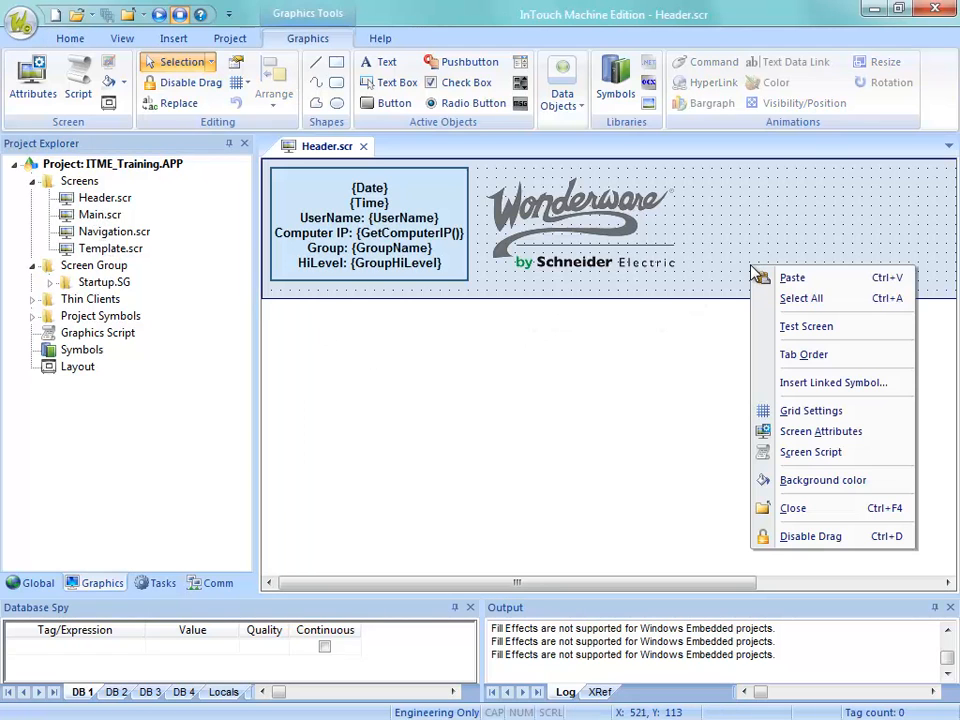
pyautogui.click(795, 437)
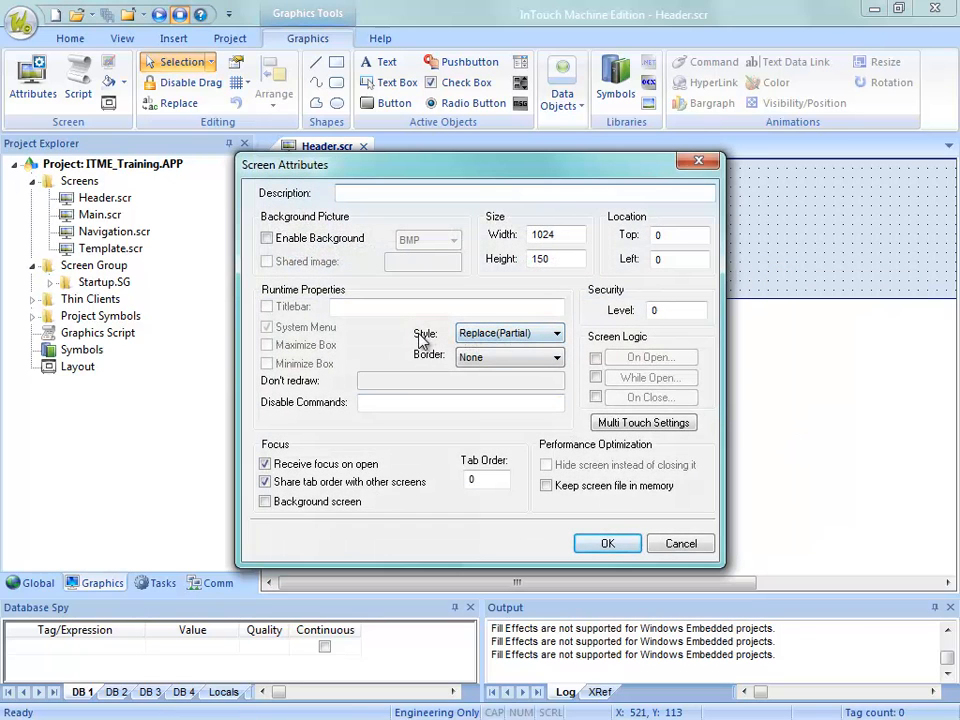
pyautogui.click(480, 336)
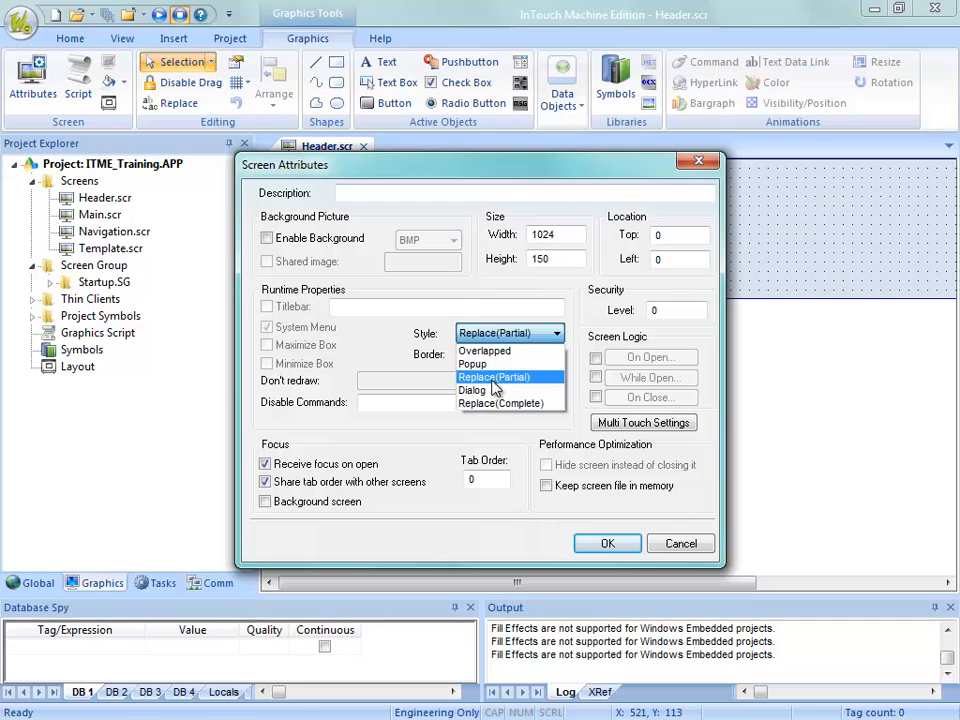
pyautogui.click(489, 427)
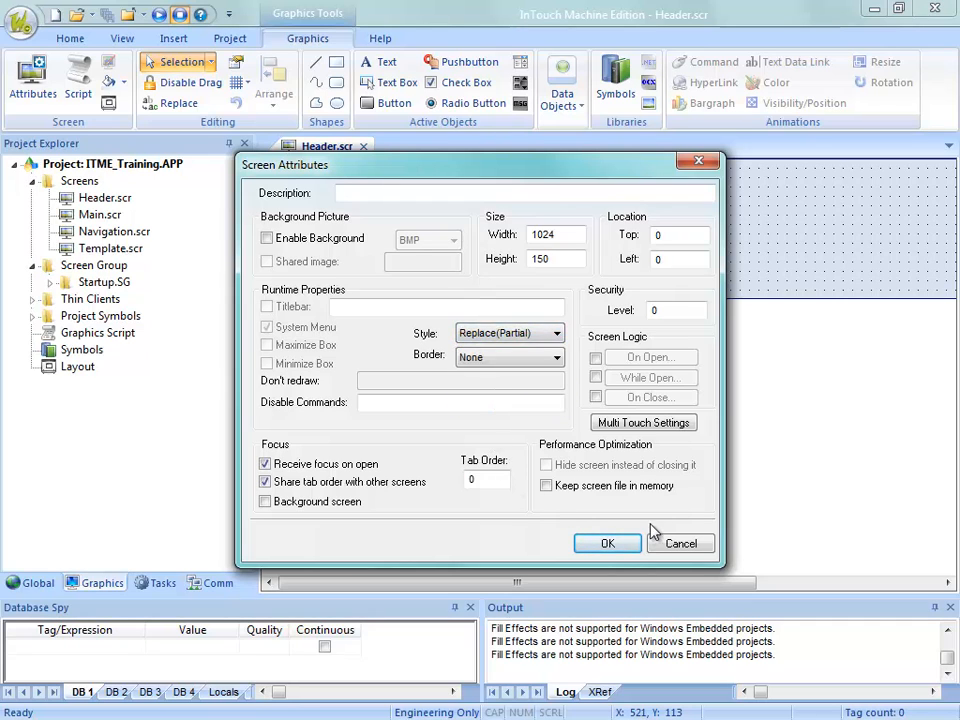
pyautogui.click(672, 542)
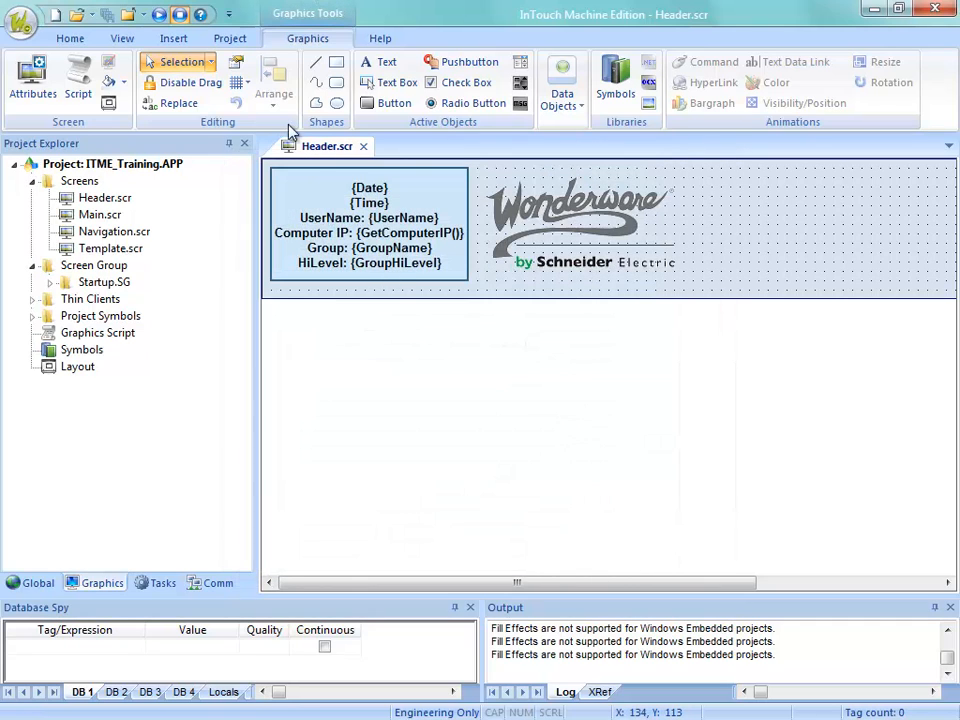
# Bring up context help for the Header screen and read the Style runtime property descriptions in the Screen Attributes dialog topic
pyautogui.click(201, 17)
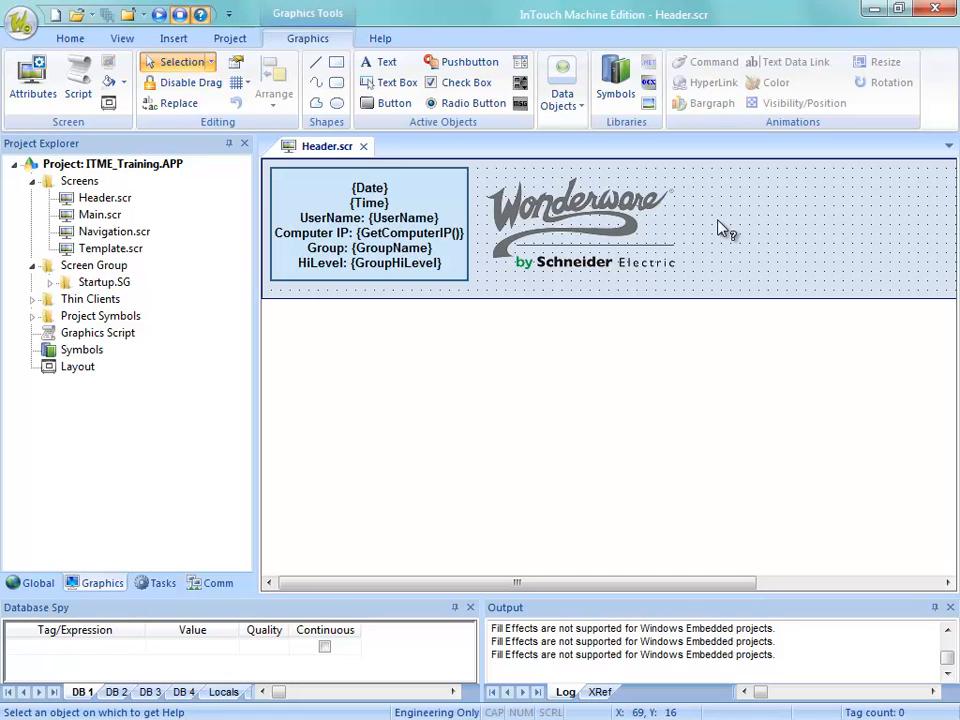
pyautogui.click(718, 228)
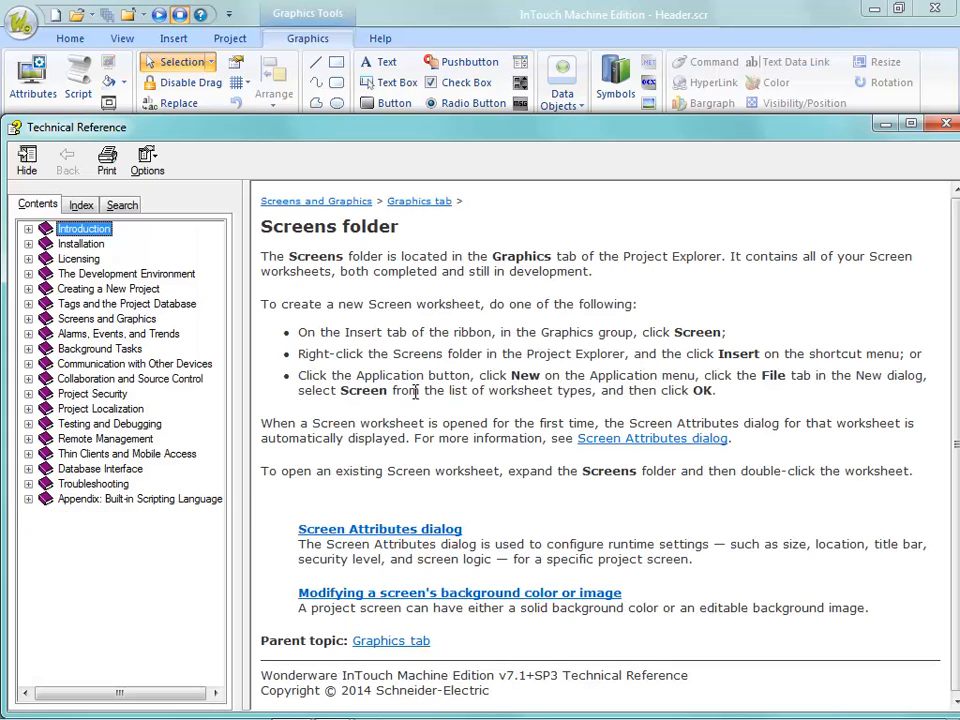
pyautogui.click(370, 537)
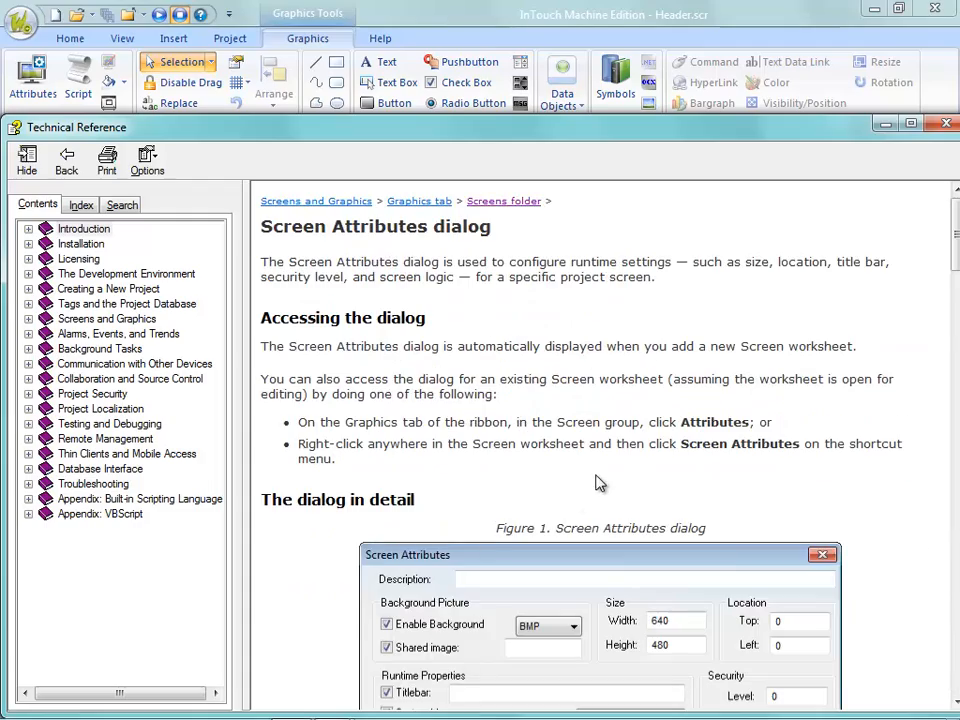
pyautogui.scroll(-20, 597, 483)
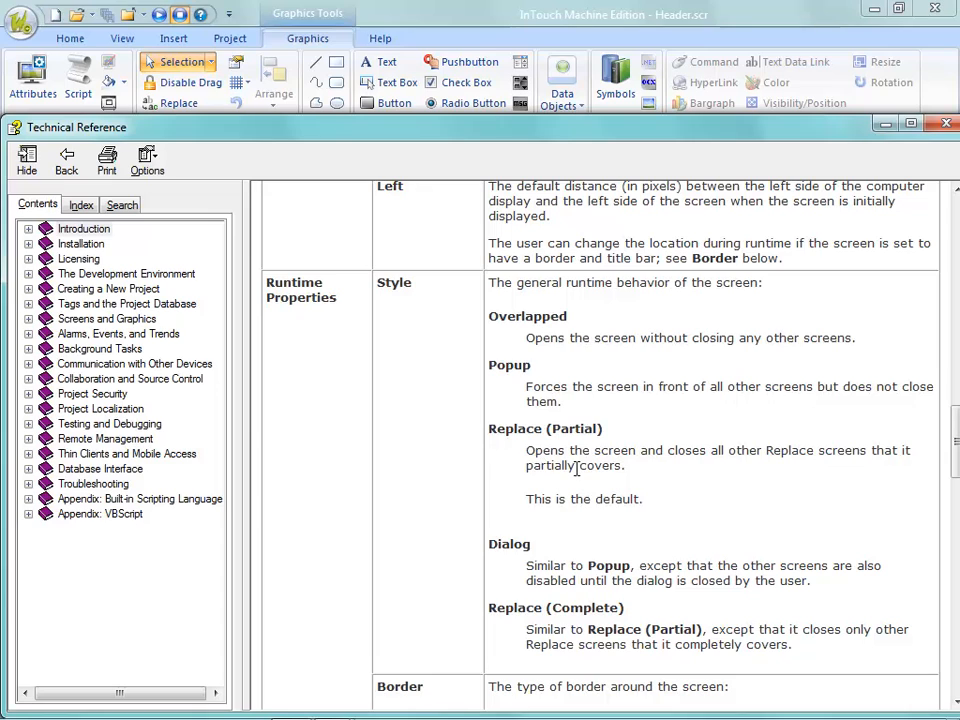
pyautogui.moveTo(576, 466); pyautogui.dragTo(525, 467)
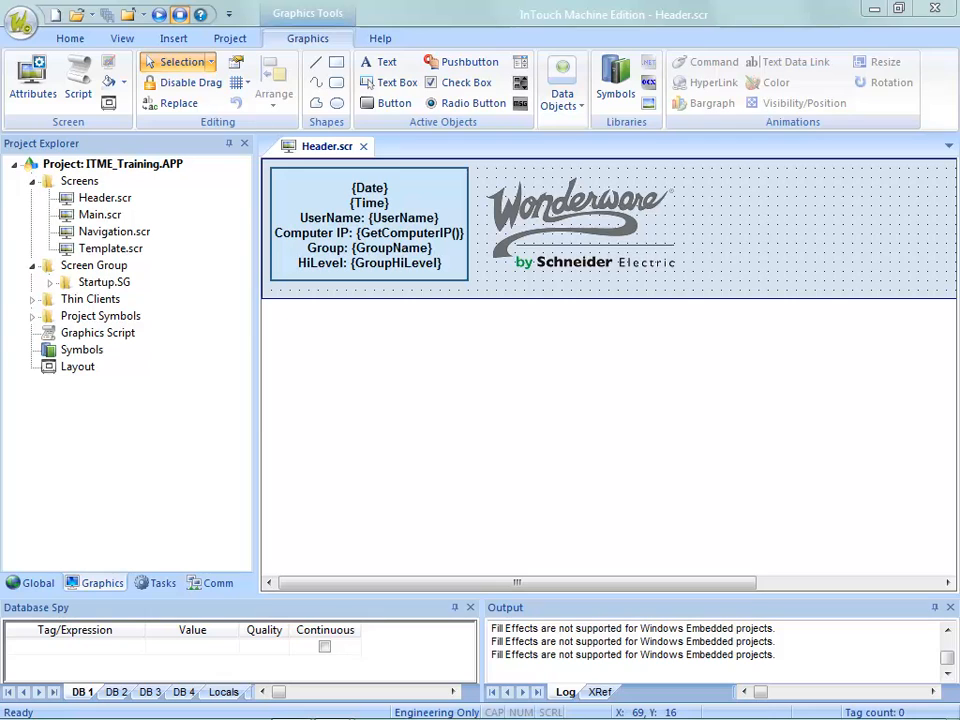
# Look at the running screen layout in the remote desktop, put that window away and close the Header screen
pyautogui.moveTo(680, 0); pyautogui.dragTo(618, 112)
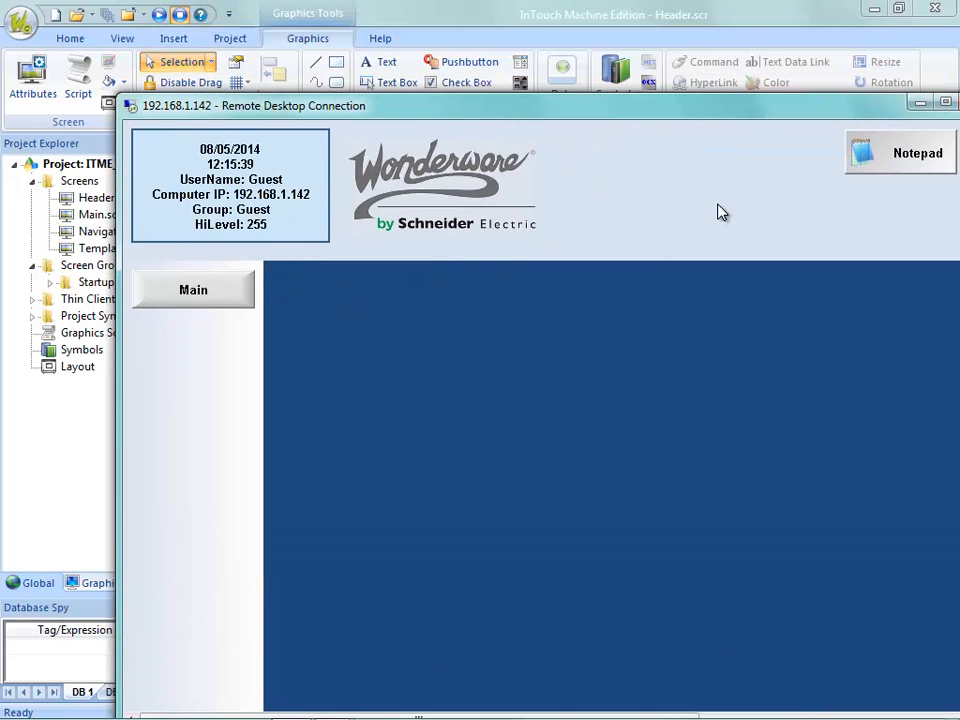
pyautogui.moveTo(799, 106); pyautogui.dragTo(870, 0)
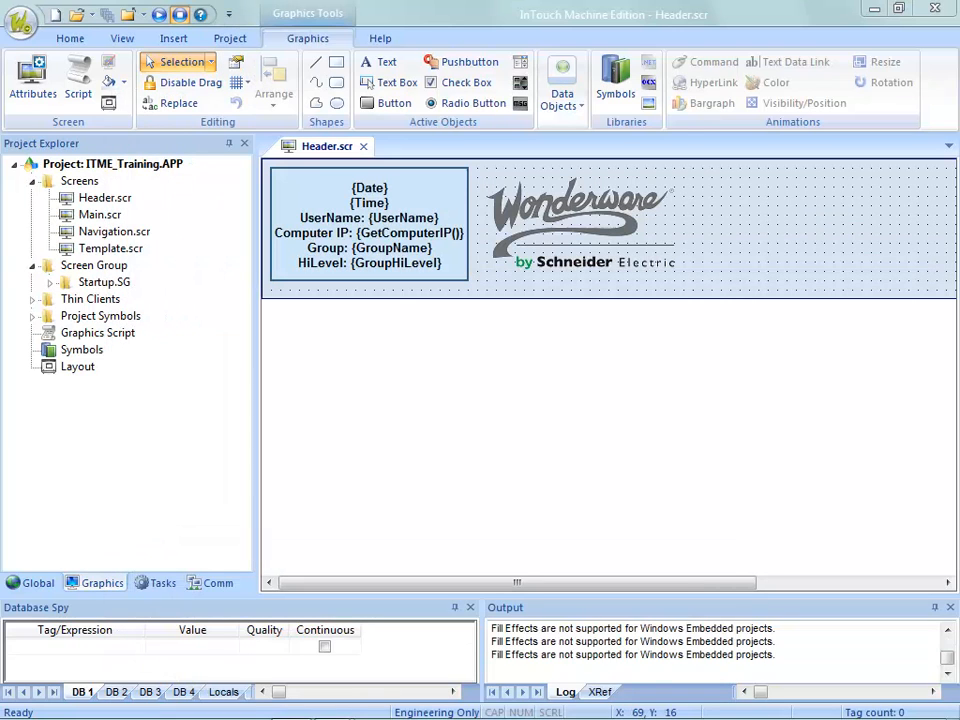
pyautogui.click(364, 147)
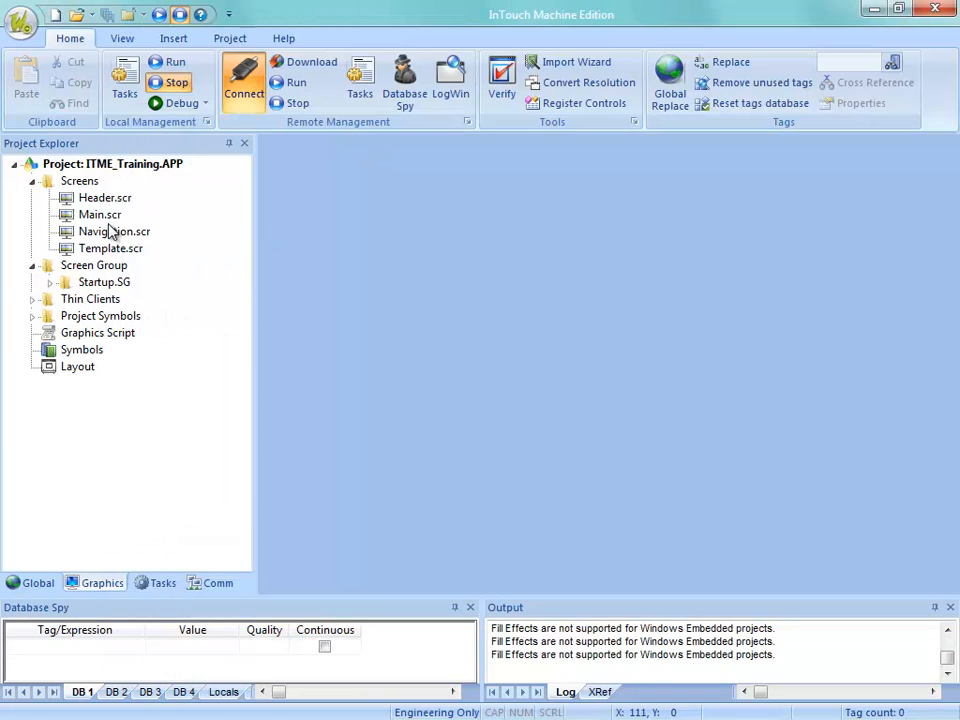
# Open the Main screen and set its Top location to 149 in the Screen Attributes
pyautogui.doubleClick(99, 214)
pyautogui.rightClick(475, 318)
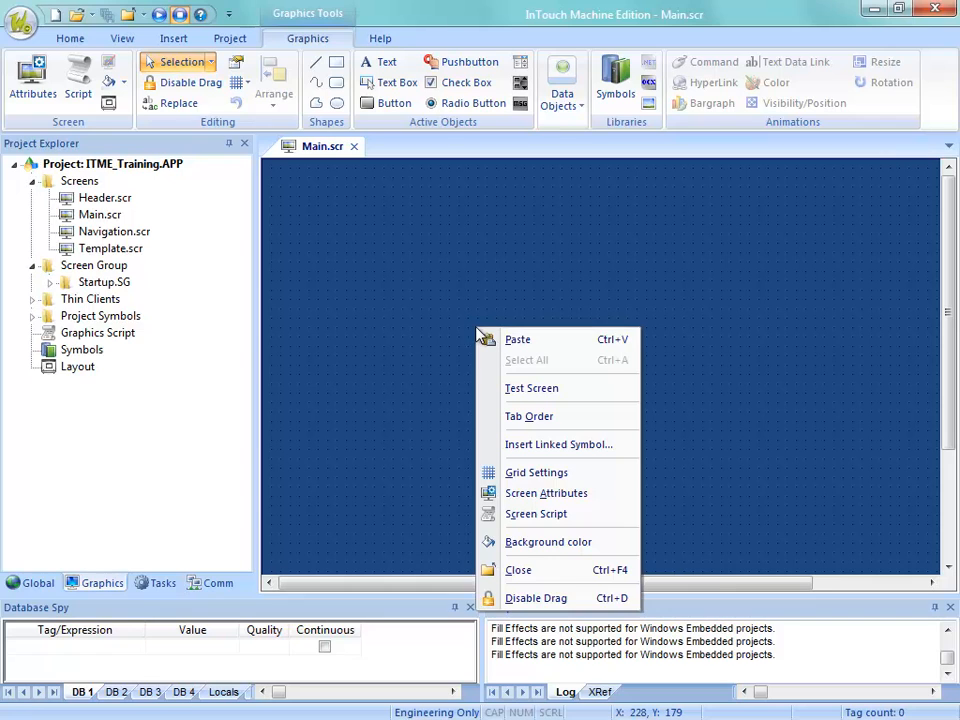
pyautogui.click(527, 493)
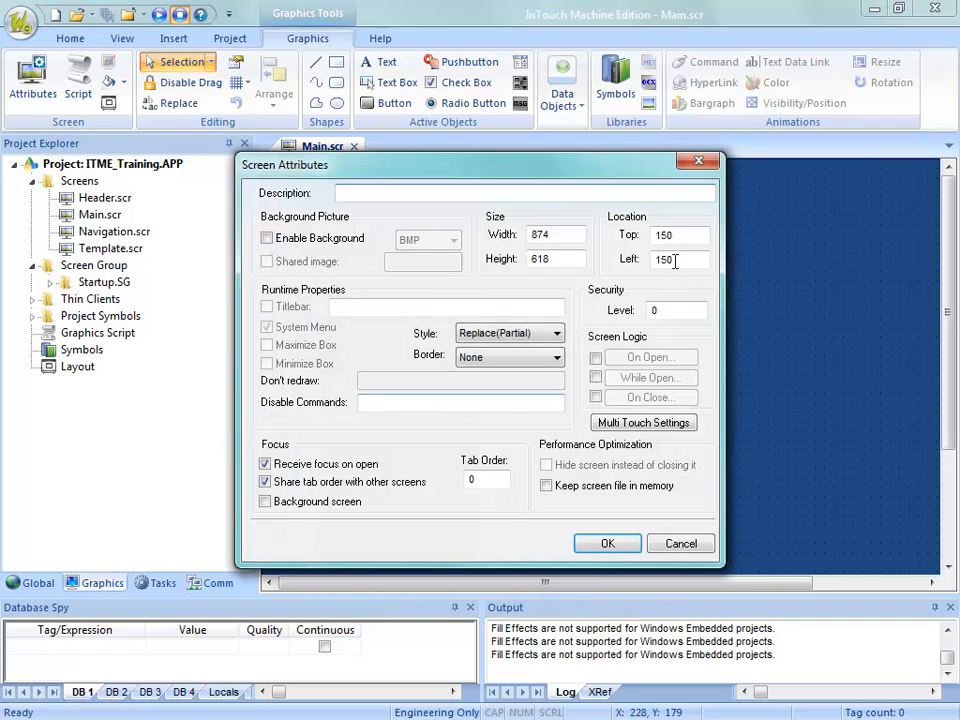
pyautogui.doubleClick(665, 235)
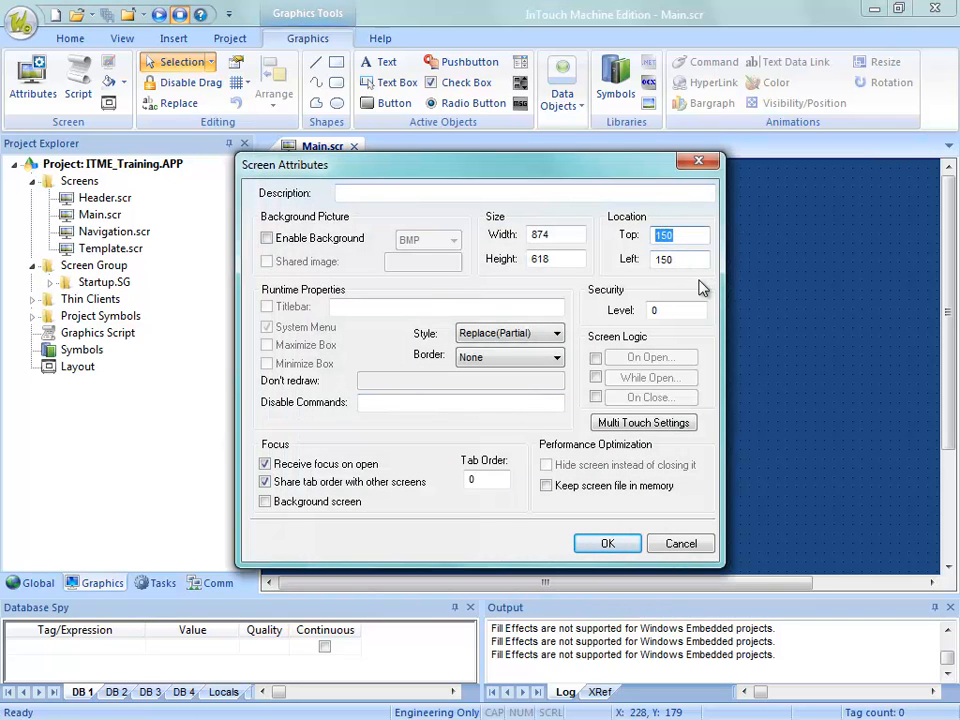
pyautogui.write('149')
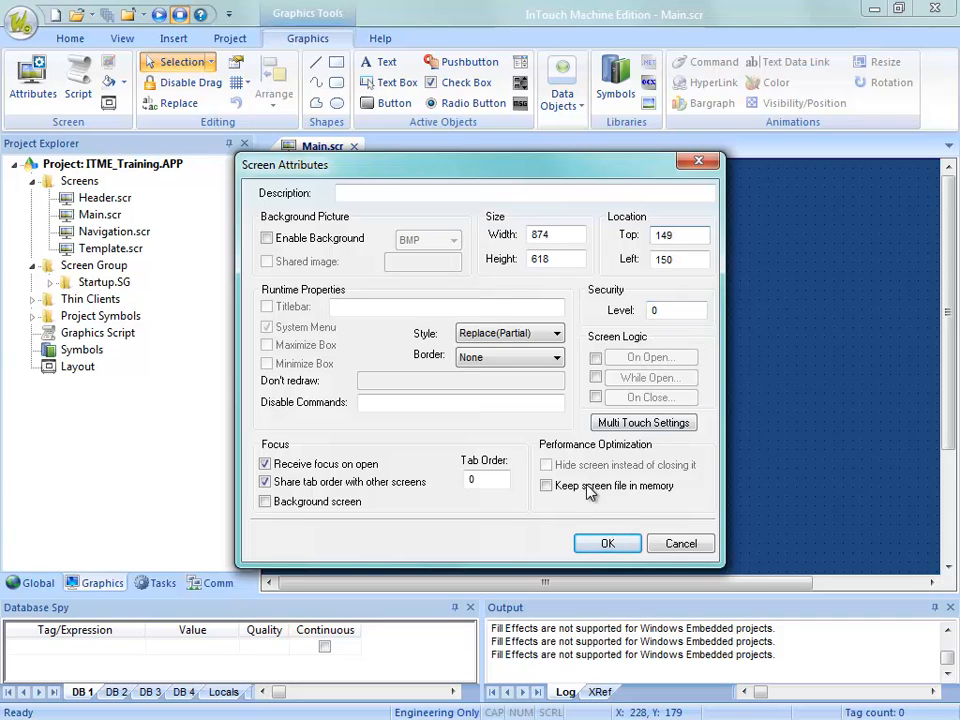
pyautogui.click(604, 544)
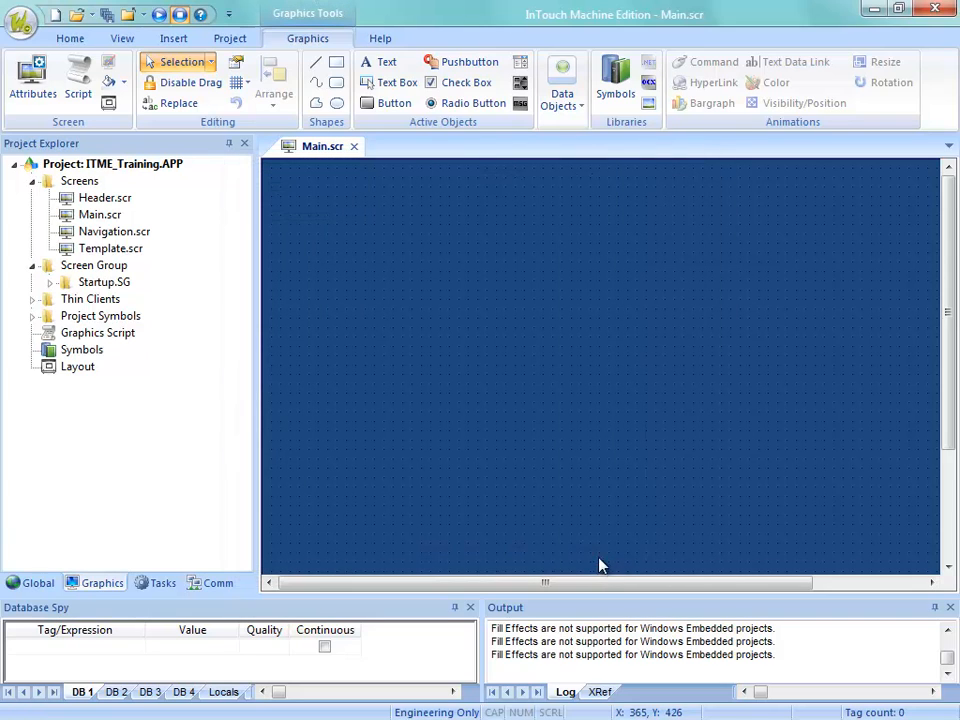
# Close the Main screen, saving its changes and declining the download of that single screen file
pyautogui.click(354, 147)
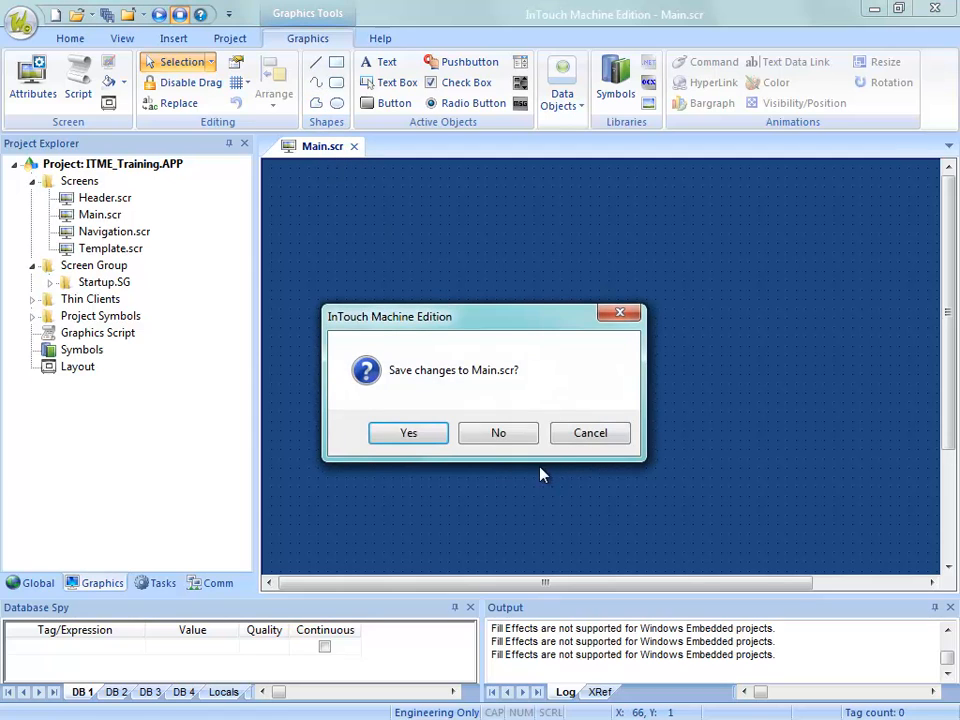
pyautogui.click(492, 440)
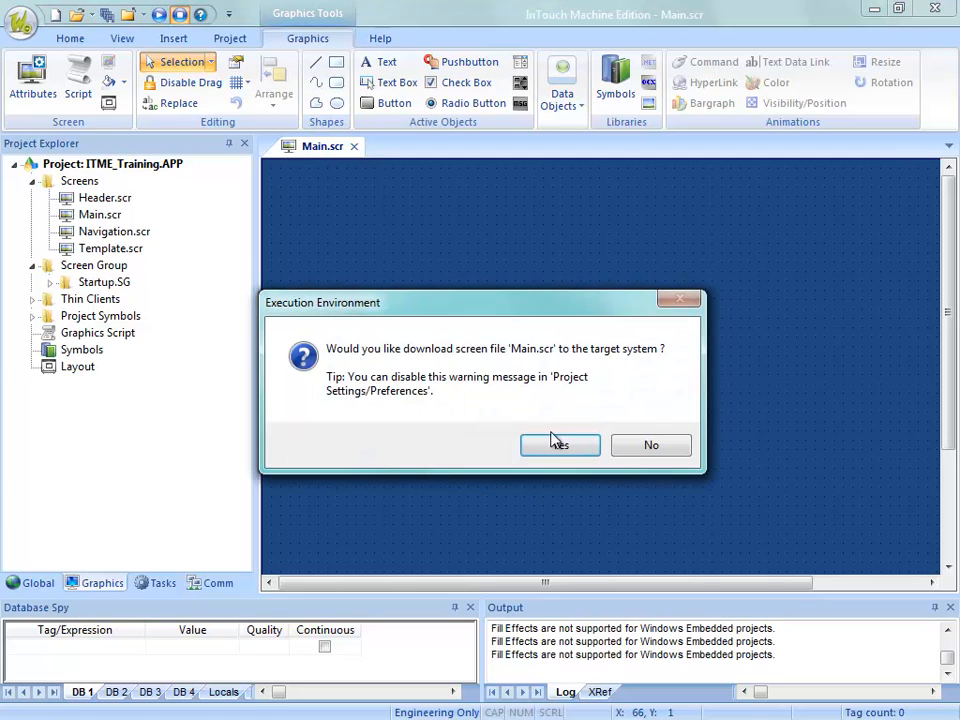
pyautogui.click(643, 452)
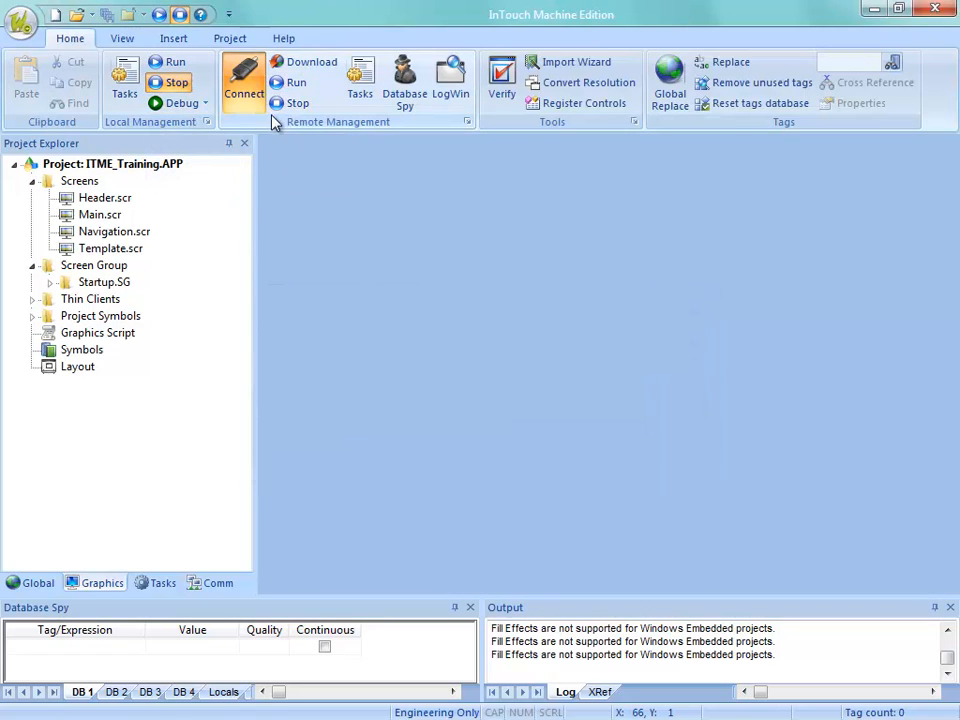
# Download the project to the target system and run it, viewing the Main screen's overlap behavior in the remote desktop
pyautogui.click(308, 66)
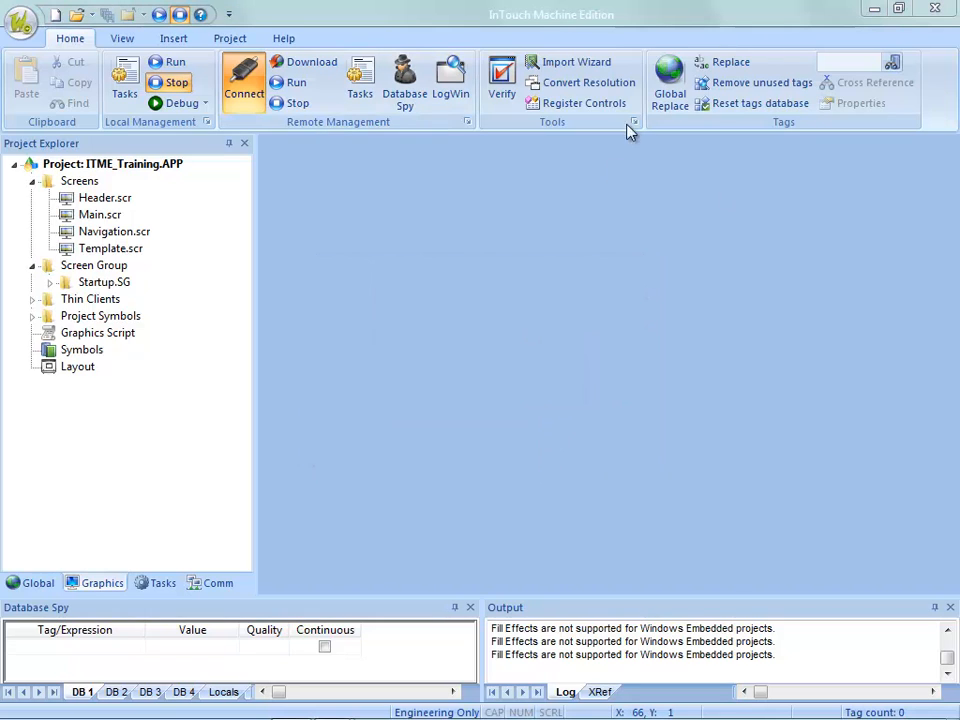
pyautogui.click(302, 87)
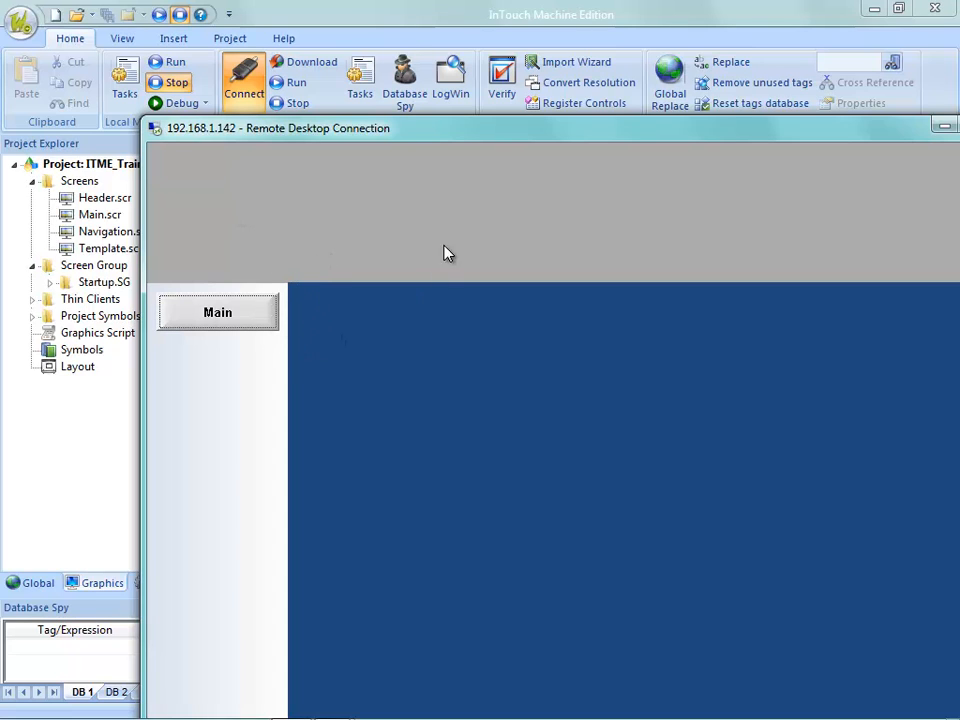
pyautogui.moveTo(435, 137); pyautogui.dragTo(590, 0)
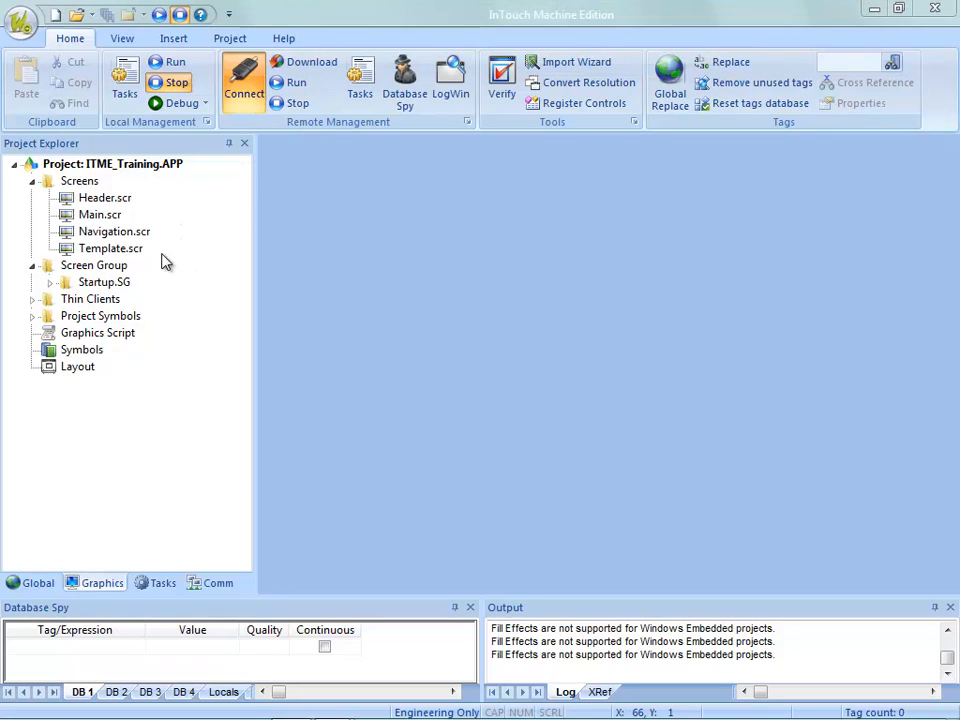
# Open the Template screen and change its background fill to a light blue theme color
pyautogui.click(111, 250)
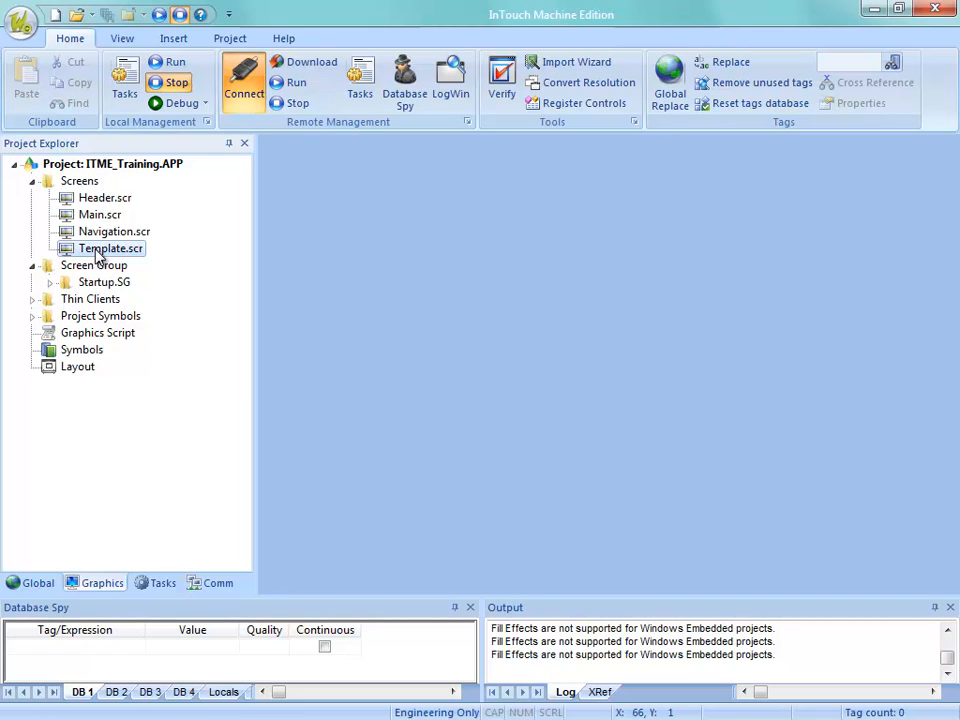
pyautogui.doubleClick(97, 256)
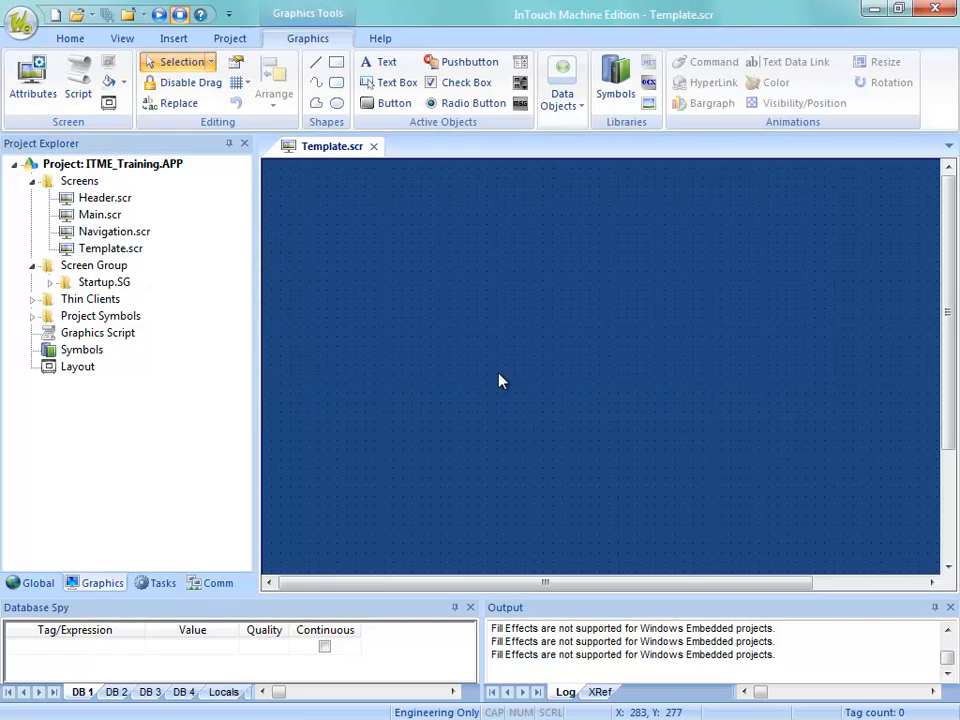
pyautogui.rightClick(407, 284)
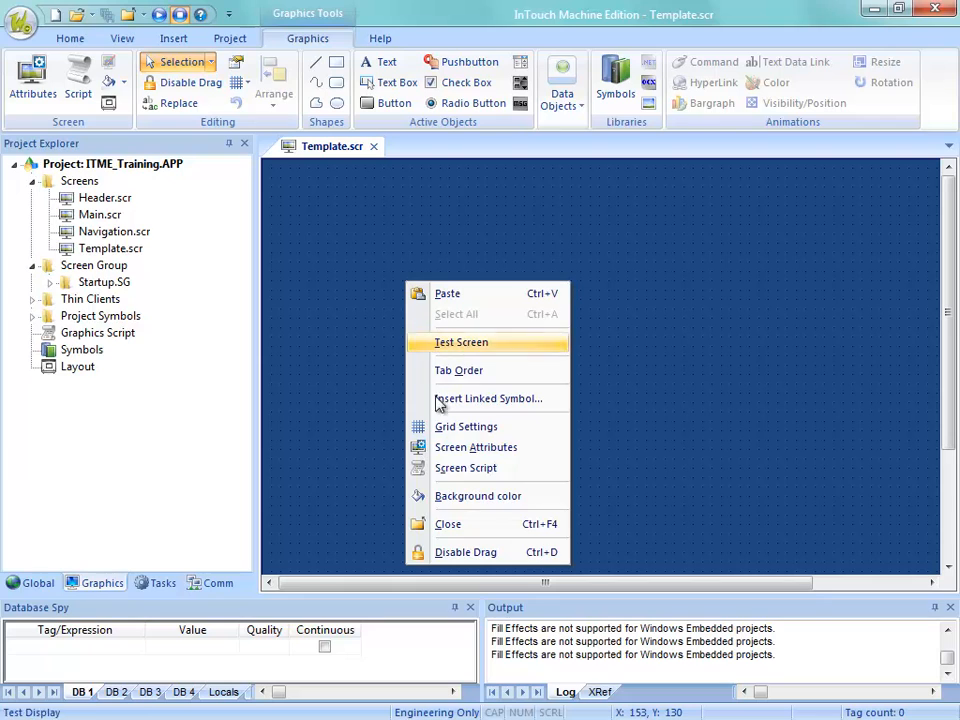
pyautogui.click(453, 497)
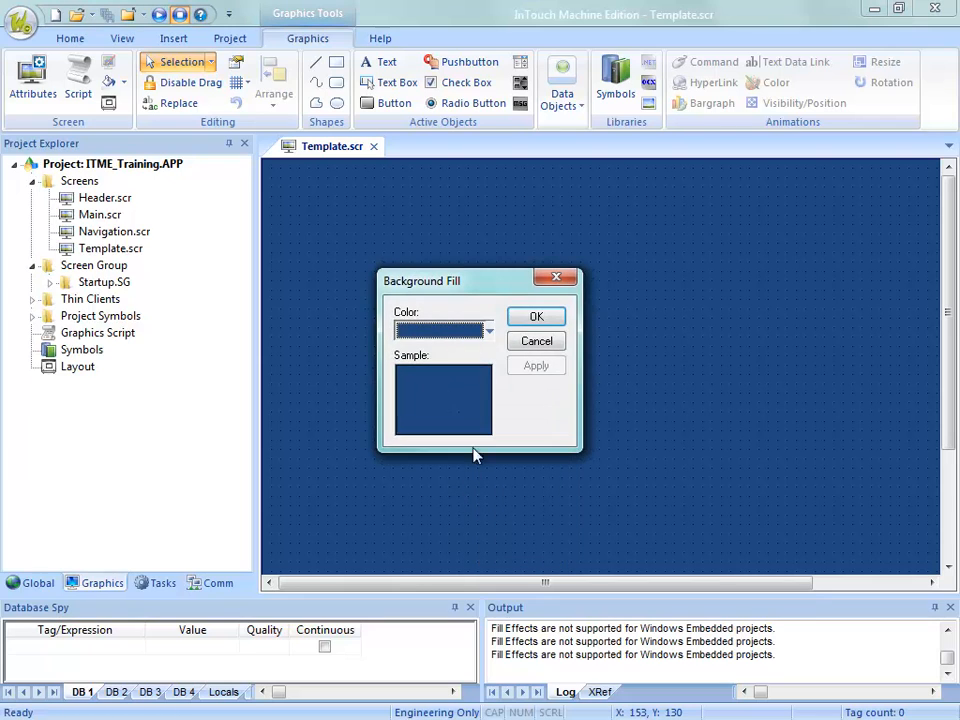
pyautogui.click(466, 330)
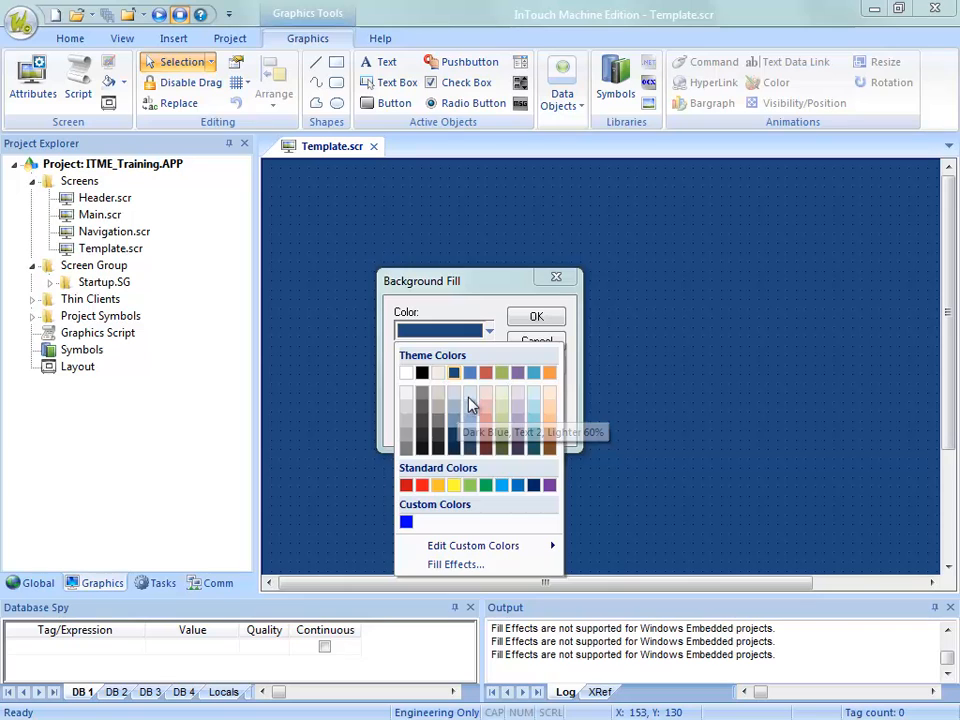
pyautogui.click(472, 399)
pyautogui.click(527, 320)
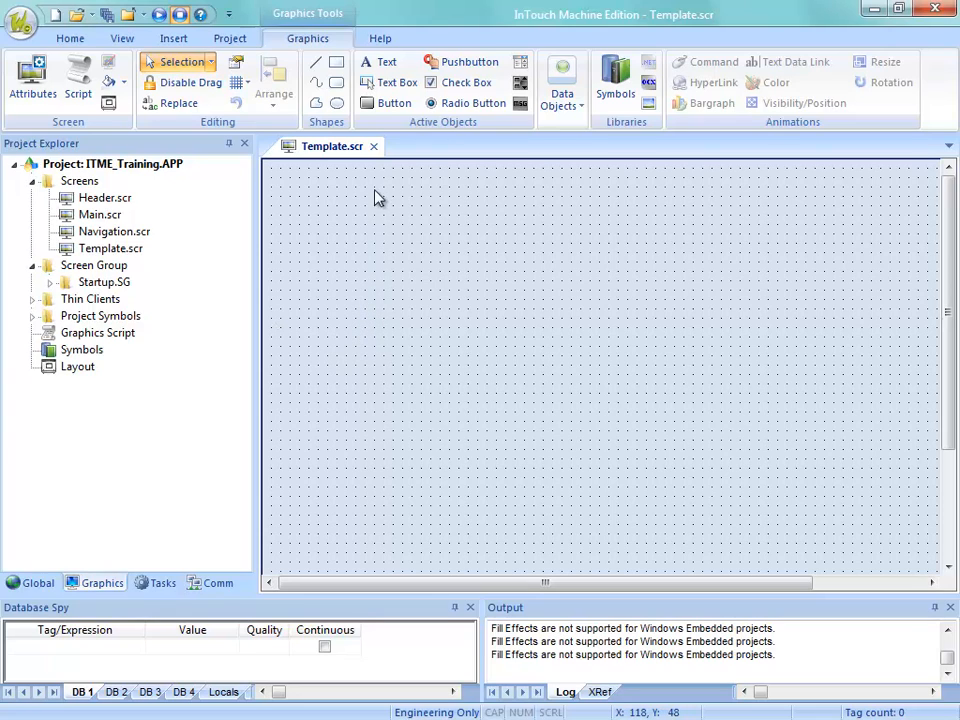
# Save the Template screen without downloading its file to the target system
pyautogui.rightClick(343, 153)
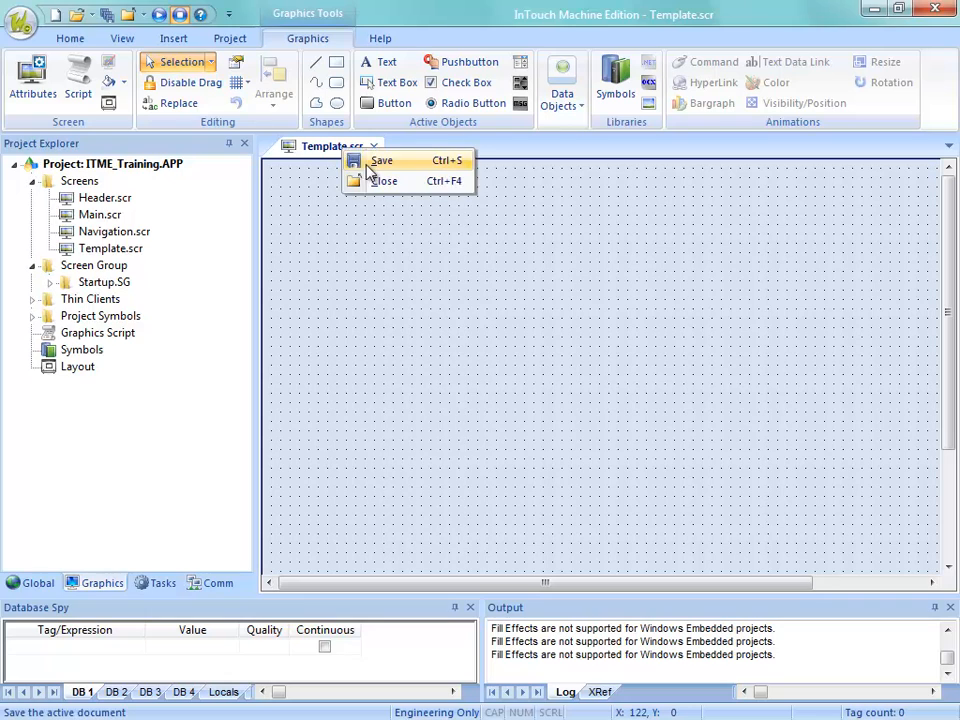
pyautogui.click(366, 160)
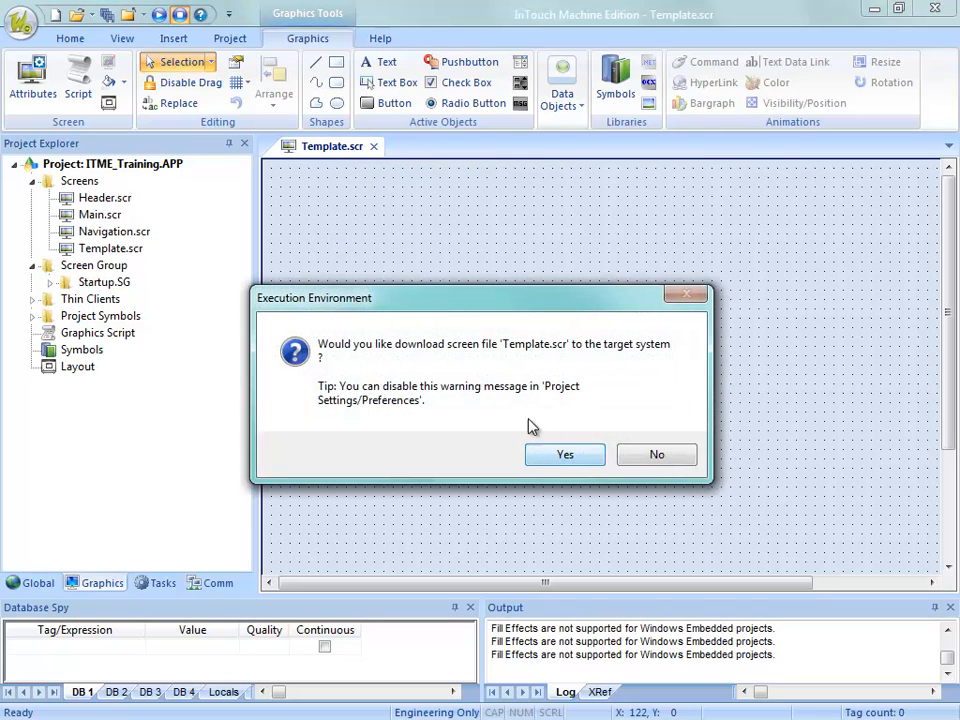
pyautogui.click(652, 455)
pyautogui.click(648, 452)
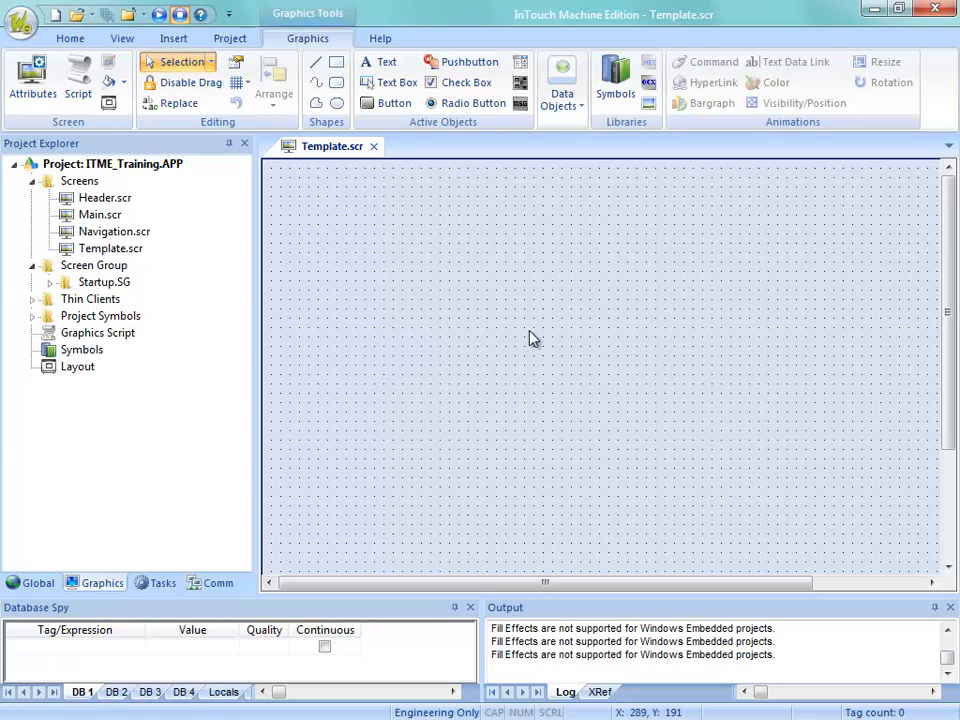
# Review the Template screen's attributes, including its size, location and style, and close them without changes
pyautogui.rightClick(472, 270)
pyautogui.click(536, 438)
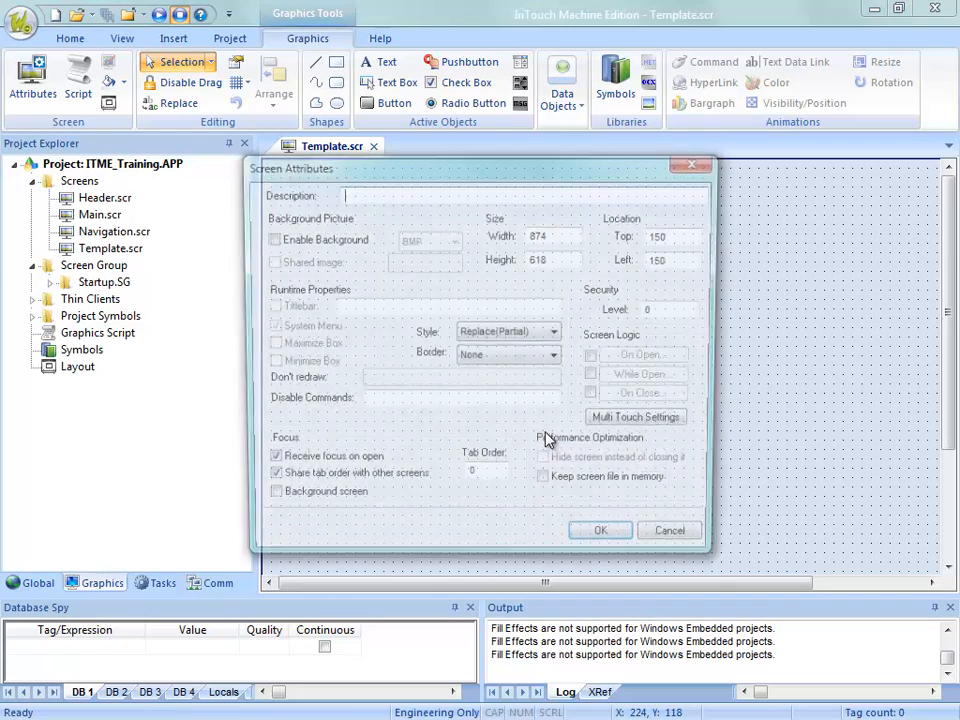
pyautogui.click(627, 539)
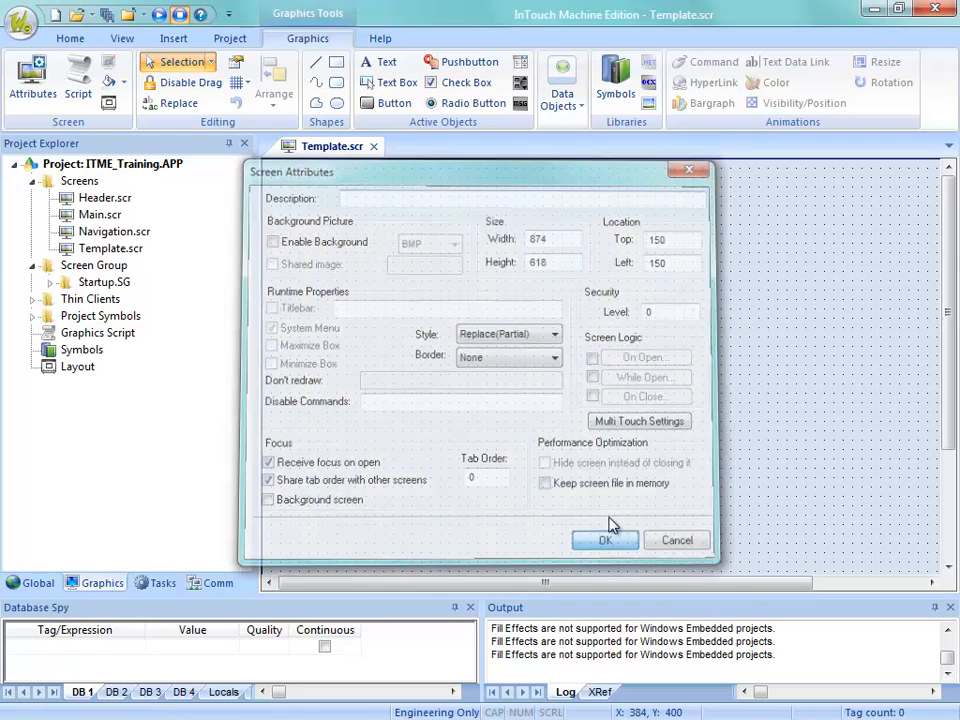
# Save the Template screen as Main.scr, replacing the existing file and declining its download, and close the resulting screen
pyautogui.click(22, 28)
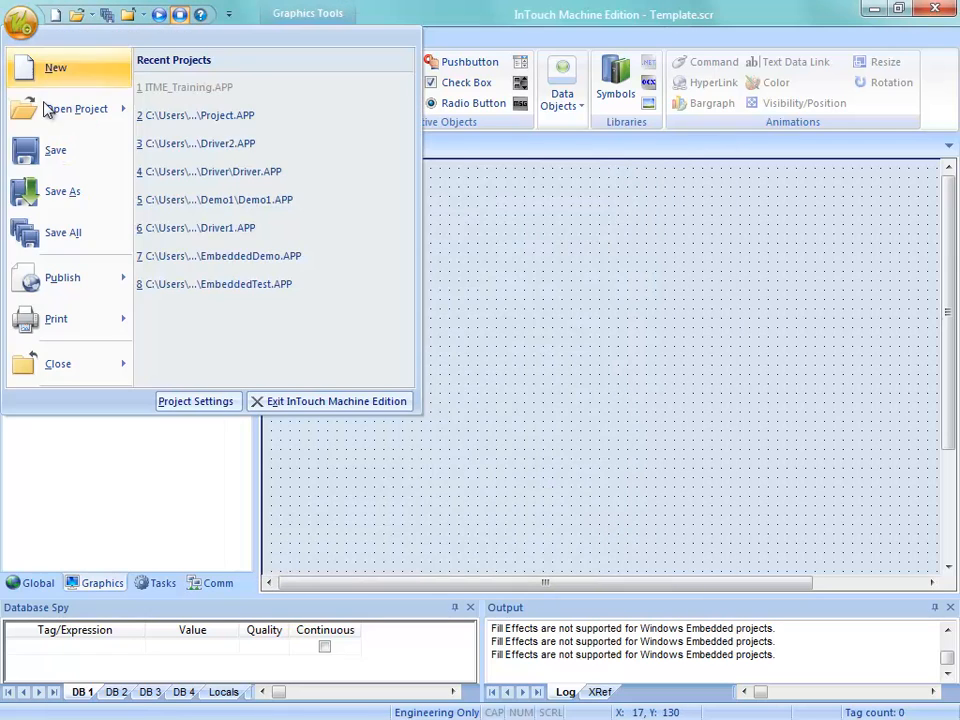
pyautogui.click(50, 189)
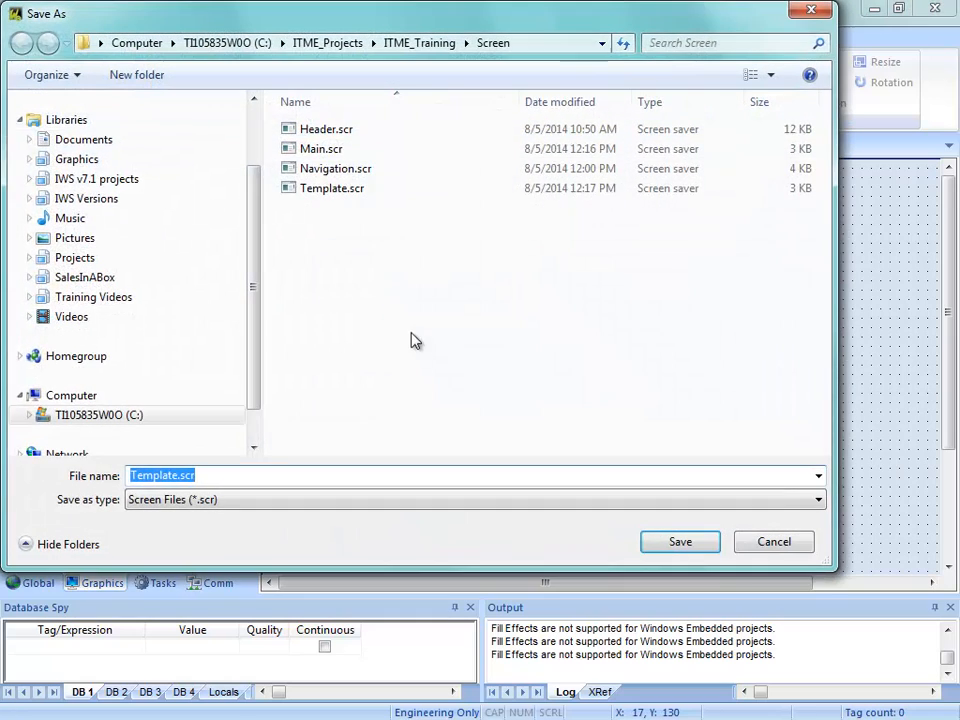
pyautogui.click(308, 150)
pyautogui.click(662, 545)
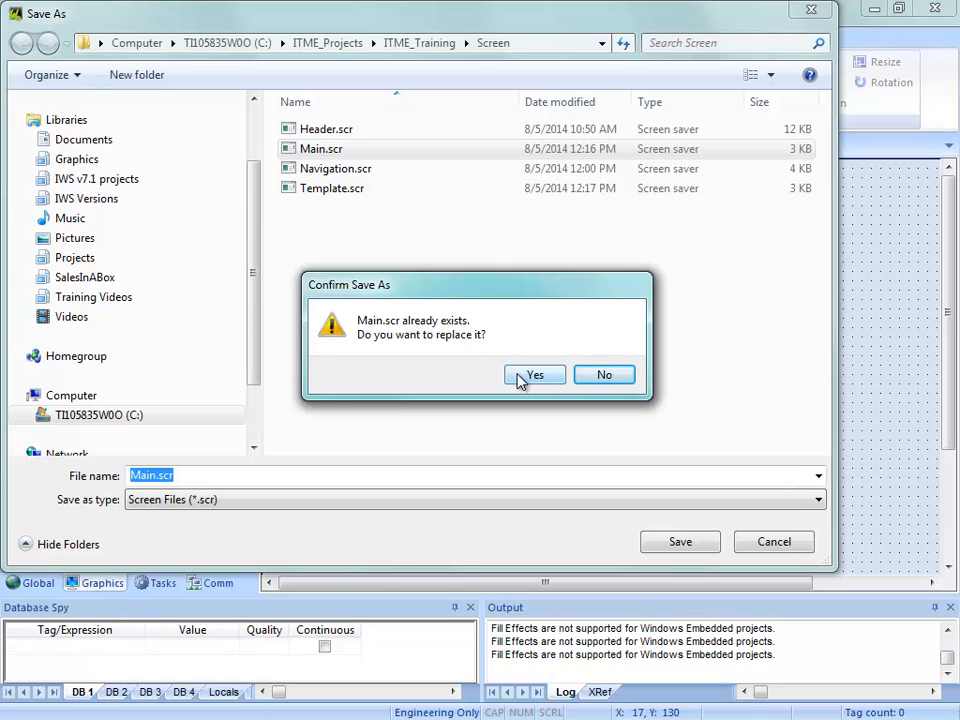
pyautogui.click(520, 379)
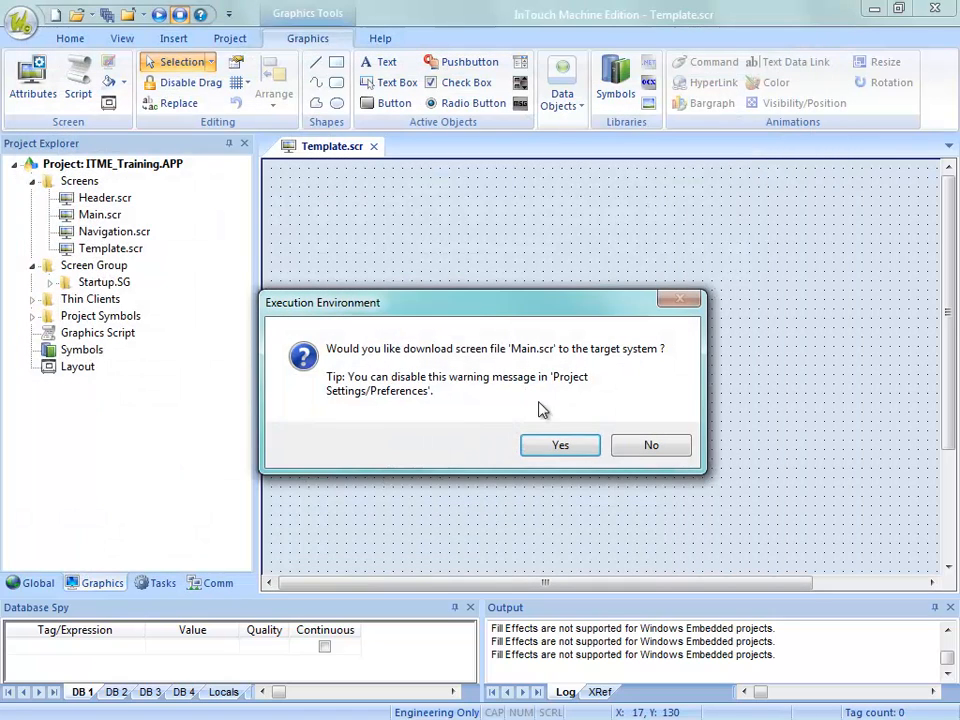
pyautogui.click(625, 445)
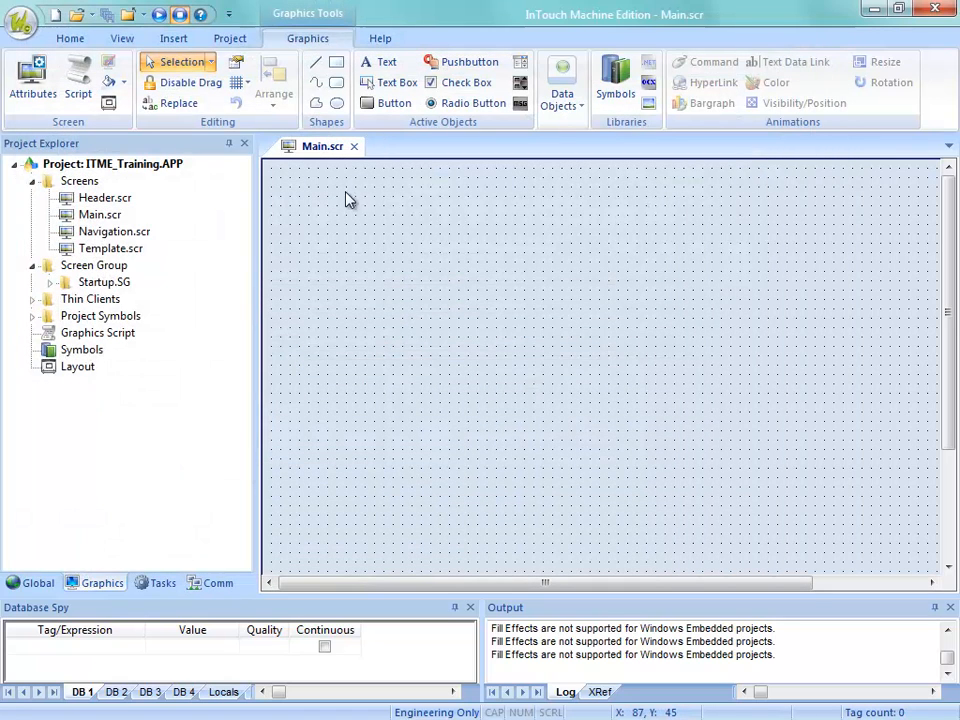
pyautogui.click(353, 147)
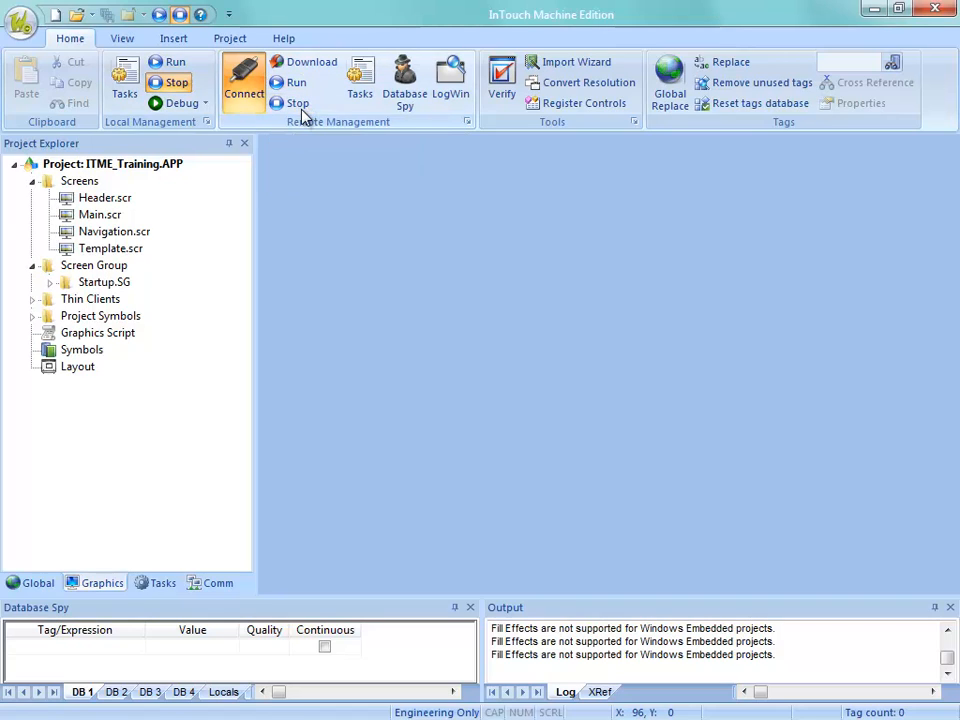
# Download the project to the target system, run it, and view the full width of the Main screen in the remote desktop
pyautogui.click(306, 64)
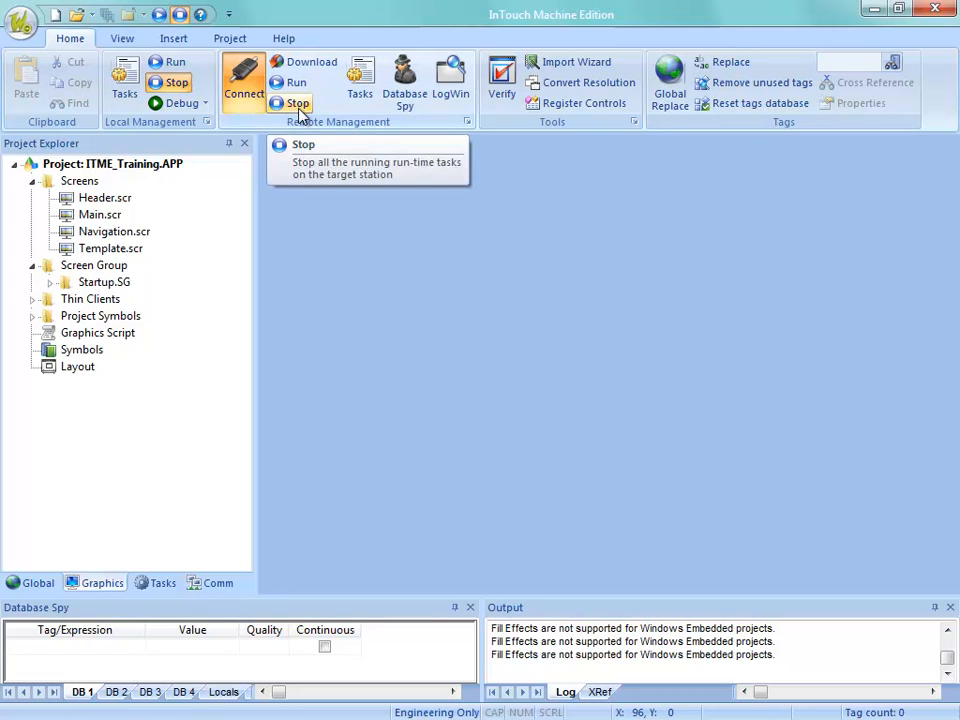
pyautogui.click(312, 62)
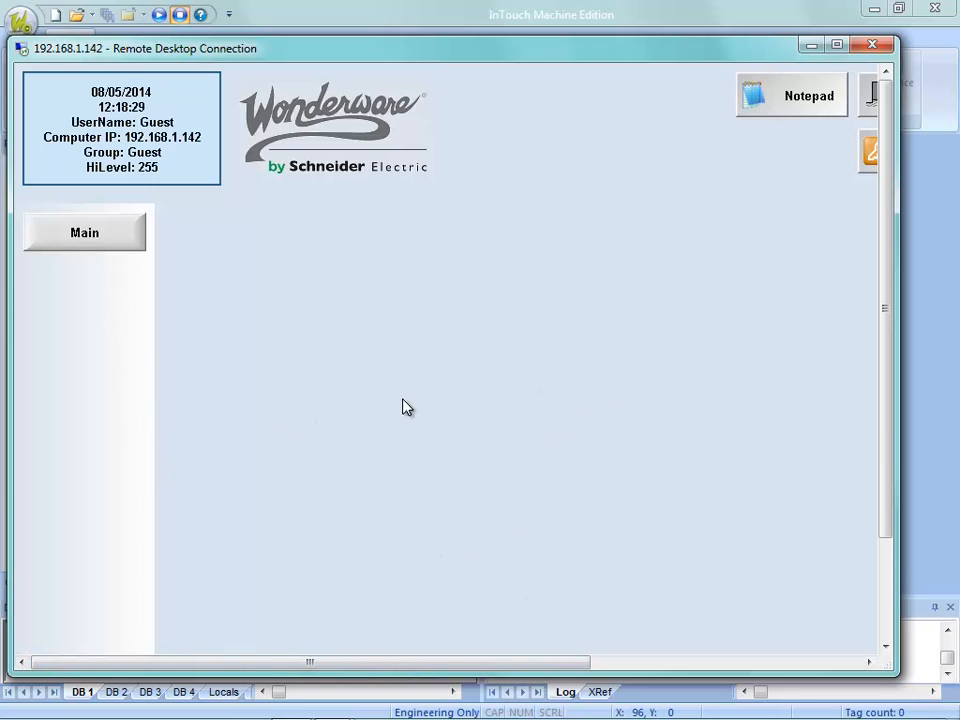
pyautogui.moveTo(557, 664); pyautogui.dragTo(745, 667)
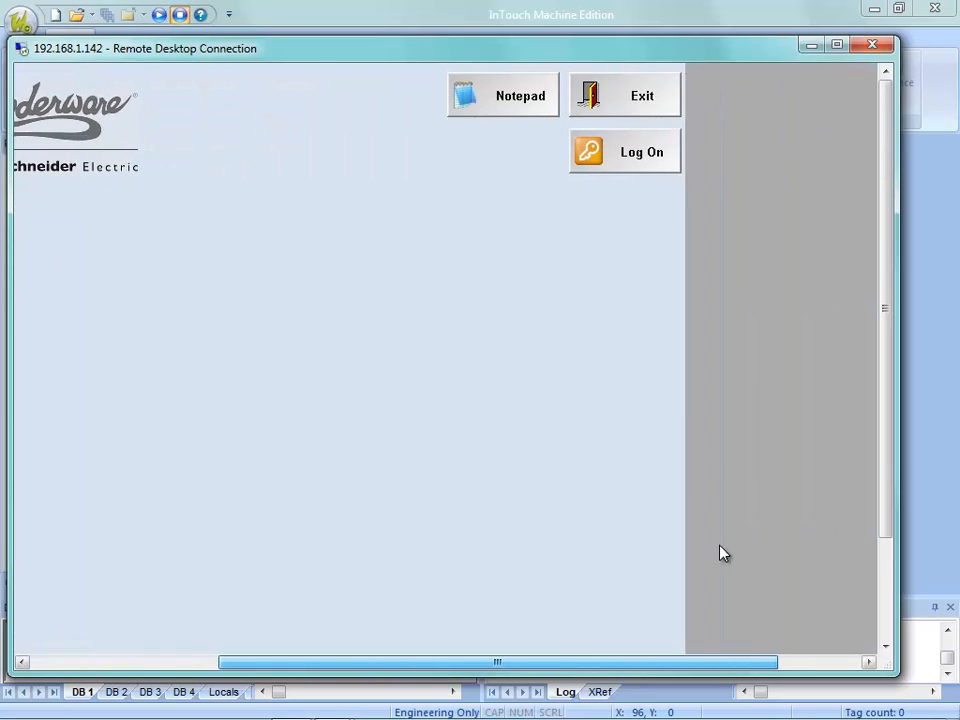
# Test the Notepad button in the running application, dismissing the licensing notice, moving the Notepad window and closing it
pyautogui.click(516, 103)
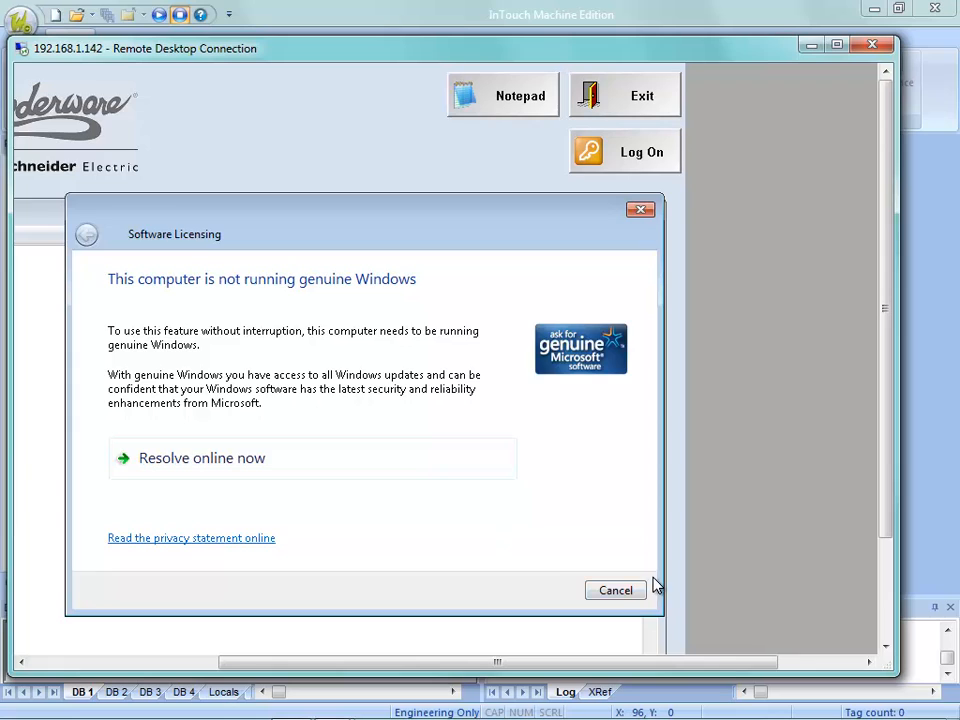
pyautogui.click(616, 590)
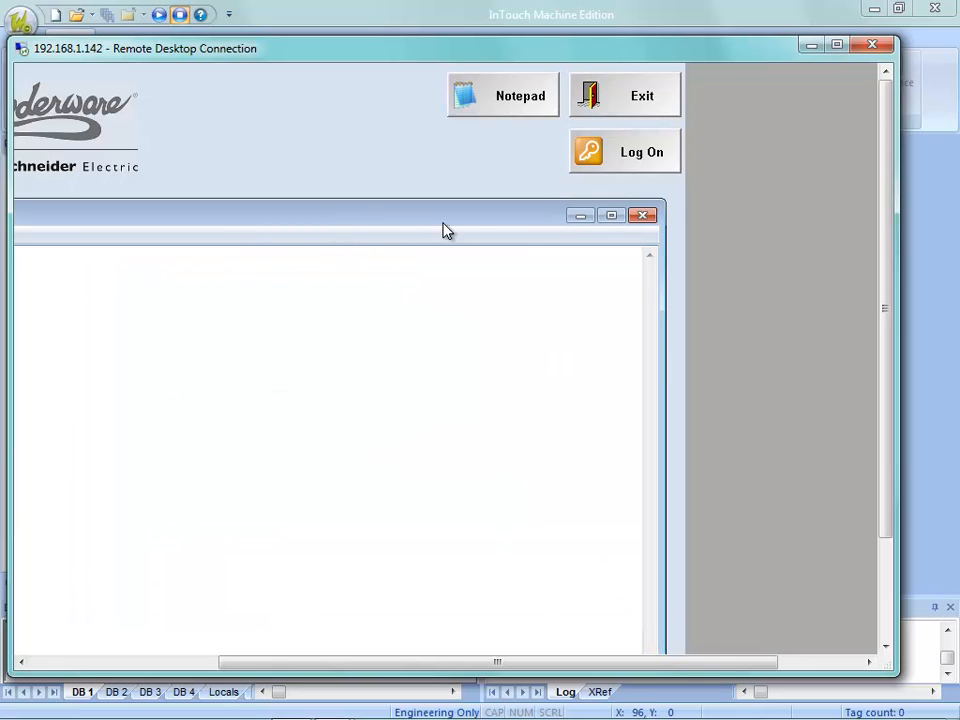
pyautogui.moveTo(638, 216); pyautogui.dragTo(627, 210)
pyautogui.moveTo(494, 210); pyautogui.dragTo(580, 229)
pyautogui.moveTo(727, 247); pyautogui.dragTo(407, 242)
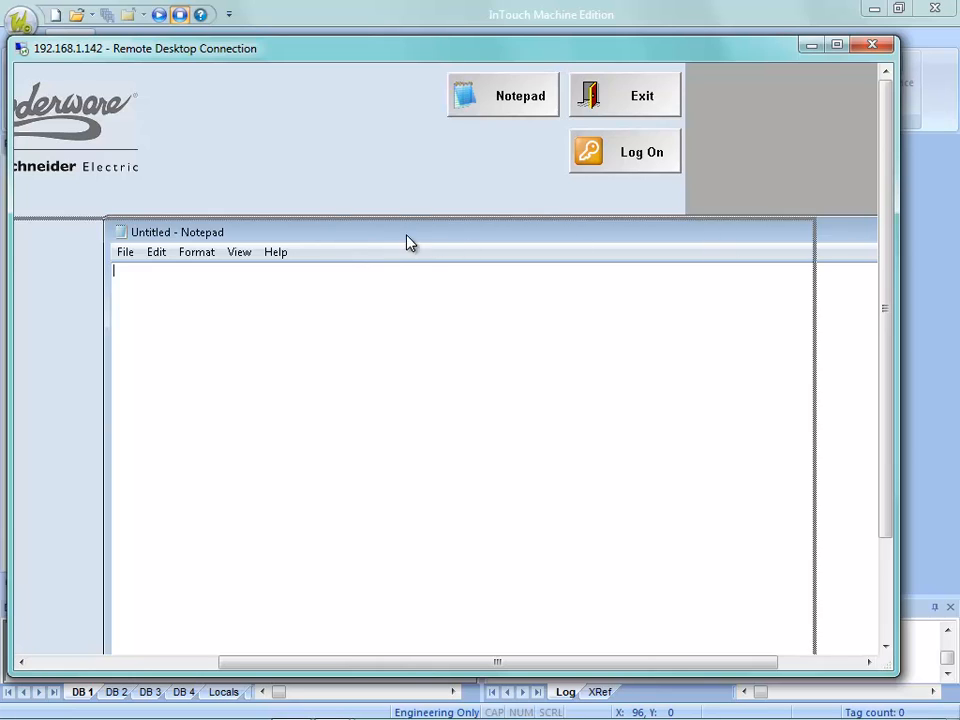
pyautogui.click(698, 232)
# Test the header's Log On button, dismiss its message, and exit the running application, confirming the exit
pyautogui.click(636, 170)
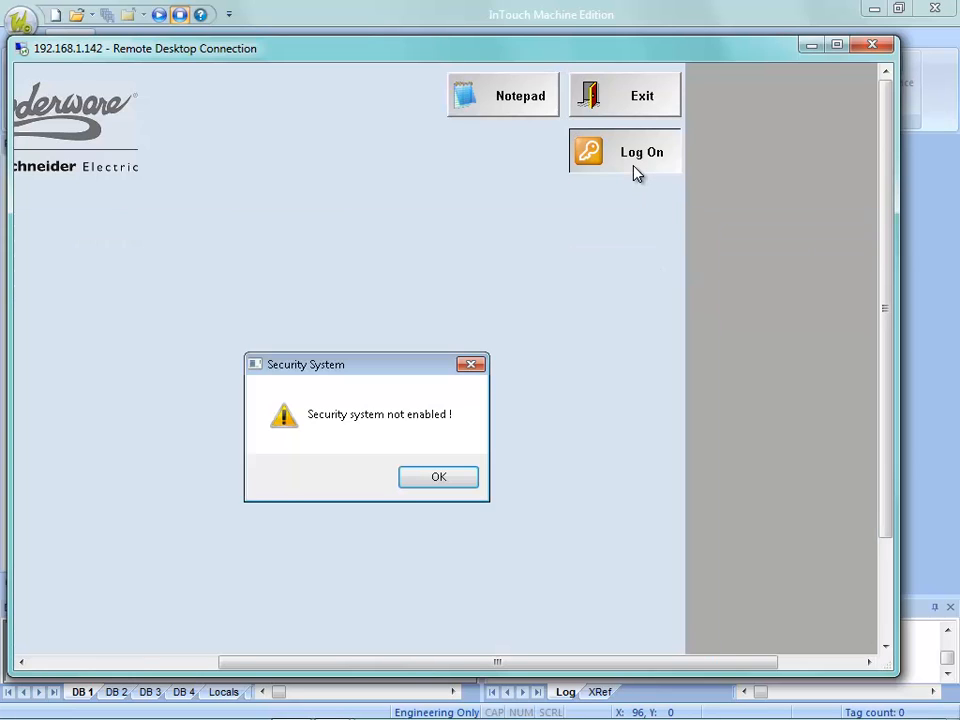
pyautogui.click(432, 482)
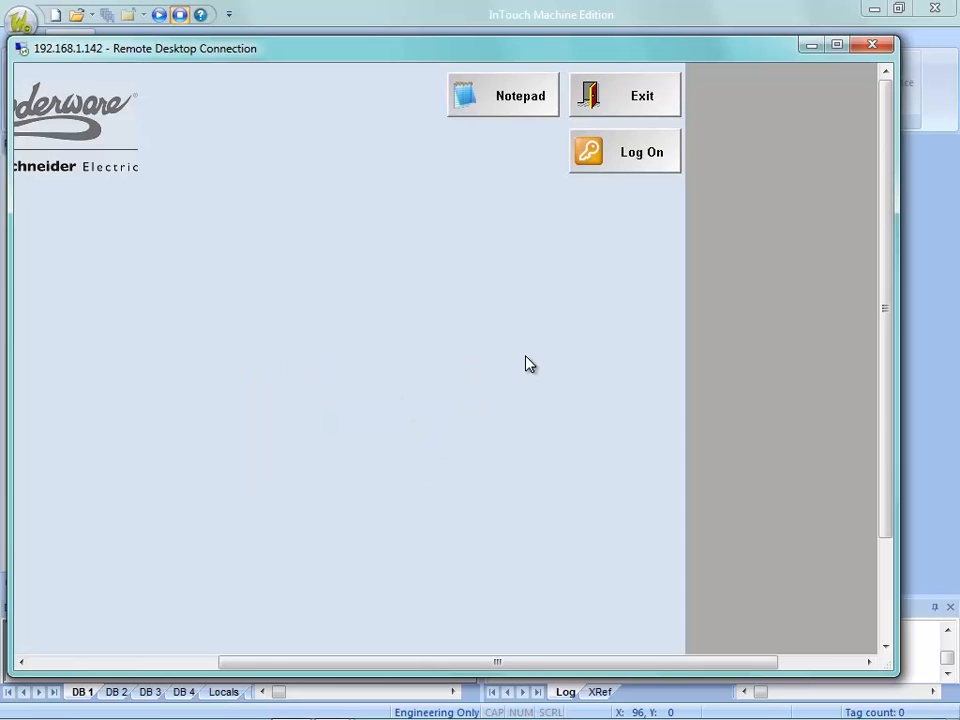
pyautogui.click(617, 105)
pyautogui.moveTo(546, 663); pyautogui.dragTo(393, 605)
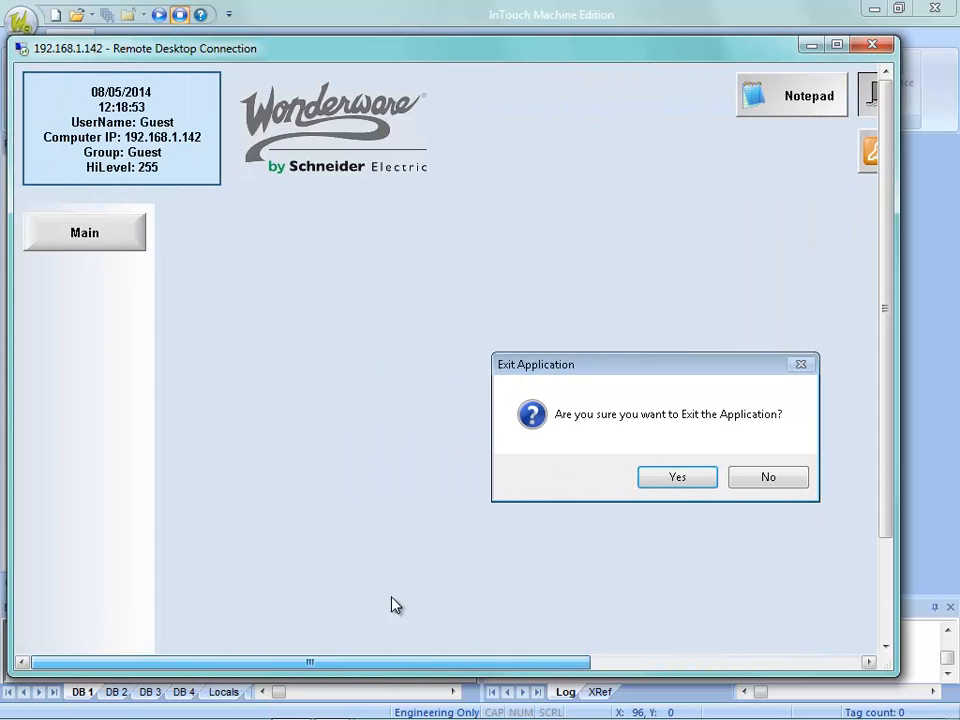
pyautogui.click(692, 480)
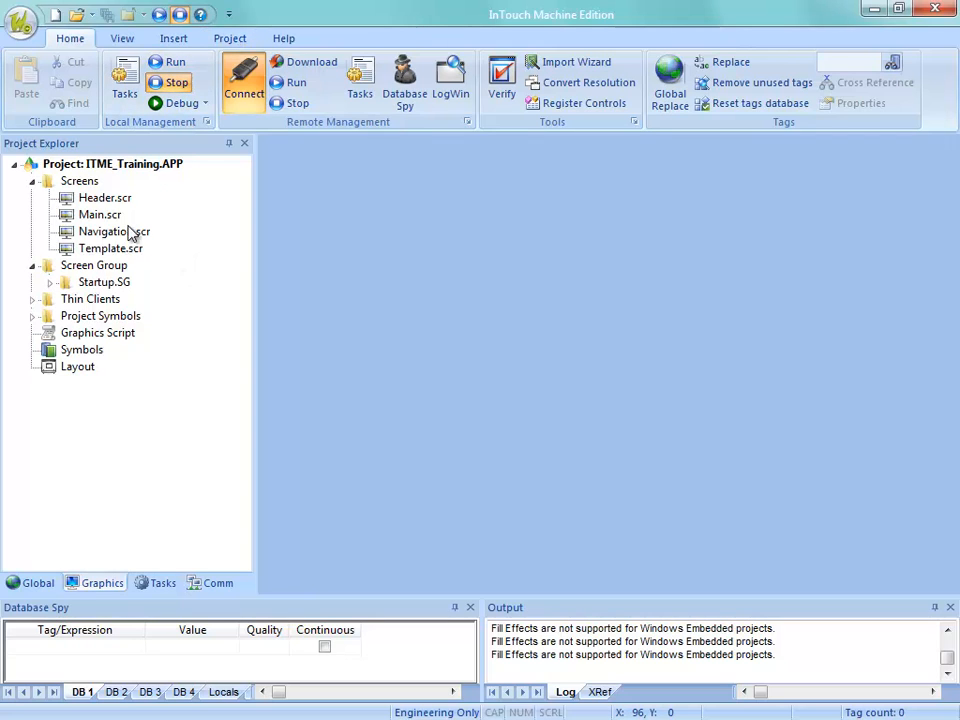
# Open the Header, Main and Navigation screens and display them together in the Layout view
pyautogui.doubleClick(104, 201)
pyautogui.doubleClick(105, 214)
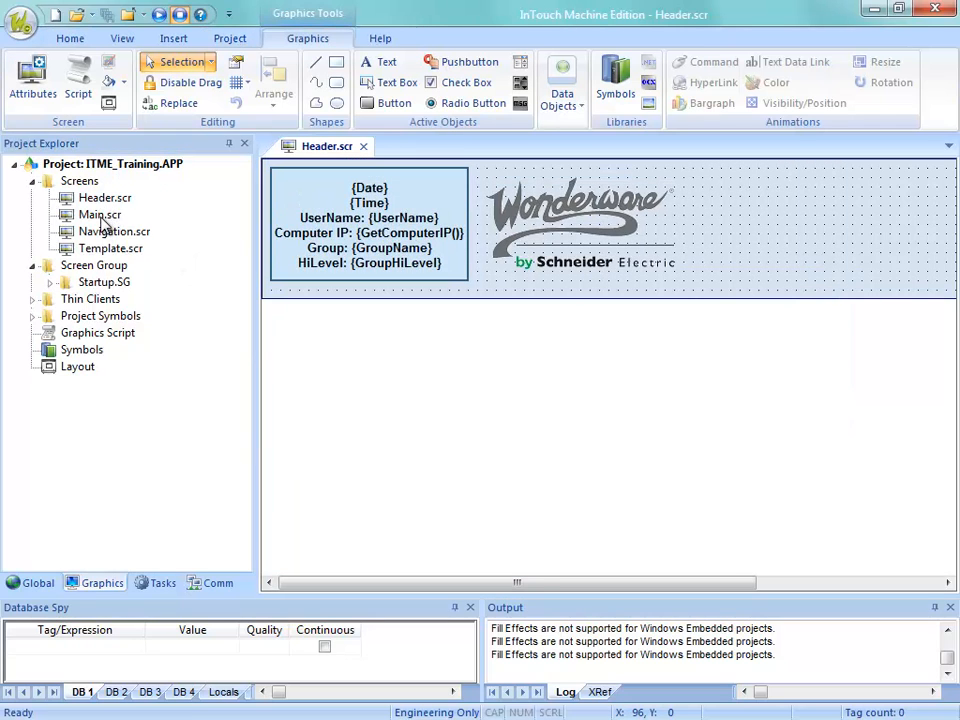
pyautogui.doubleClick(104, 232)
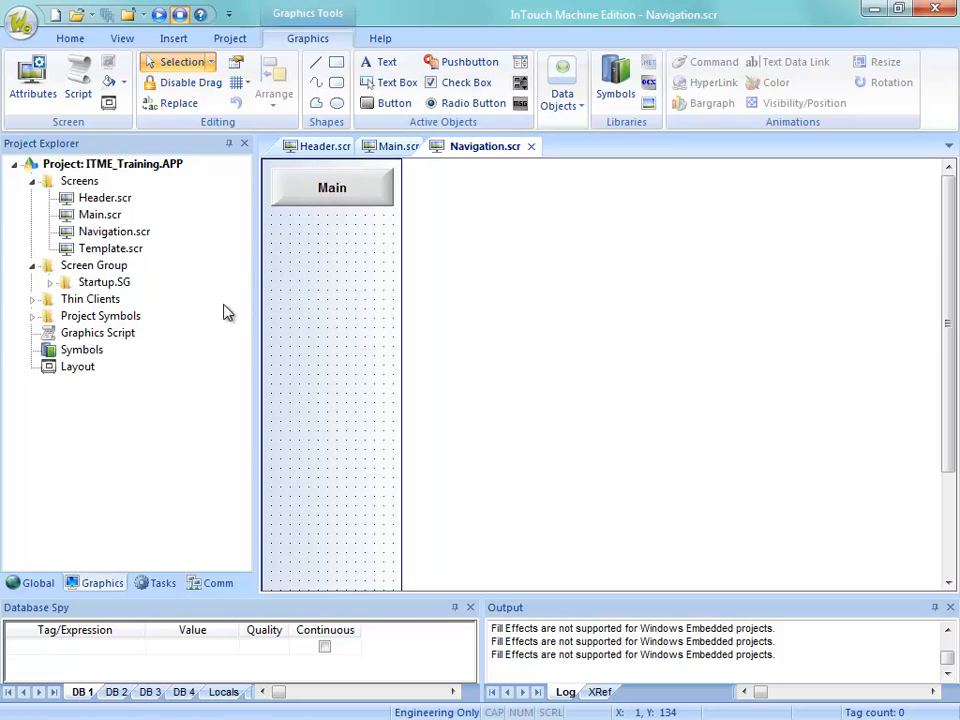
pyautogui.click(109, 105)
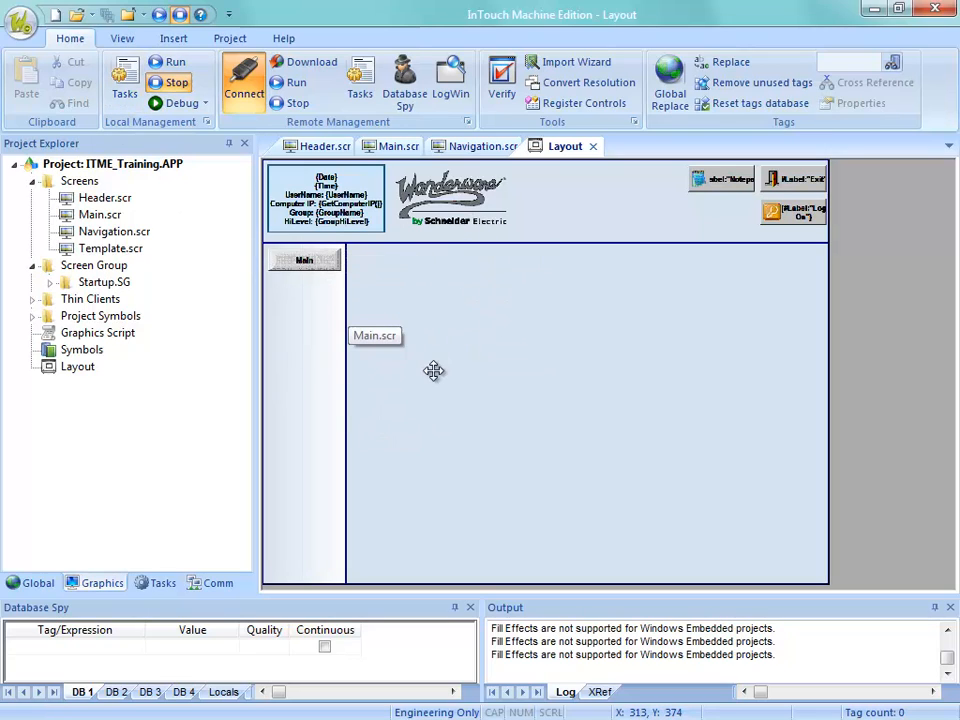
# Try moving the Main screen to X 390 and narrowing it to 784 wide in the Layout view, declining both changes
pyautogui.moveTo(434, 368); pyautogui.dragTo(566, 372)
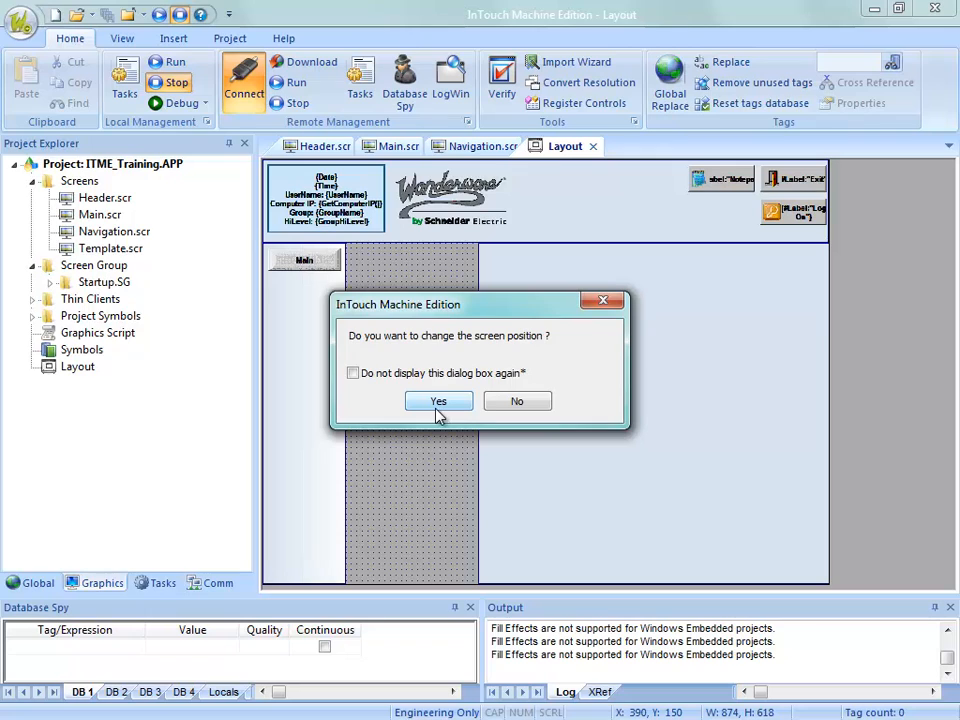
pyautogui.click(519, 402)
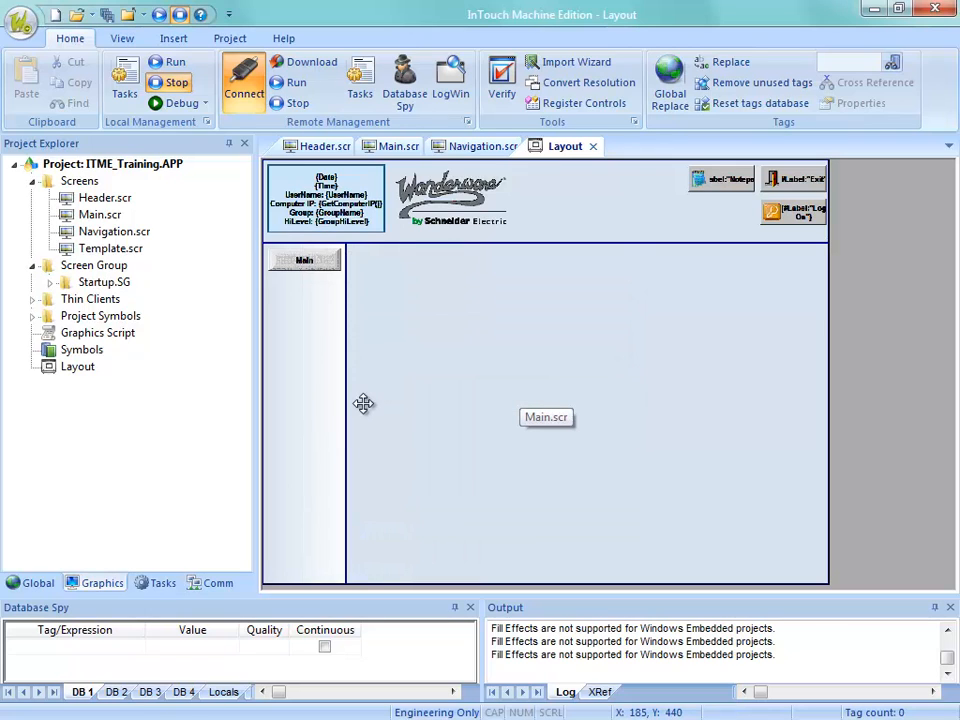
pyautogui.moveTo(347, 400); pyautogui.dragTo(398, 414)
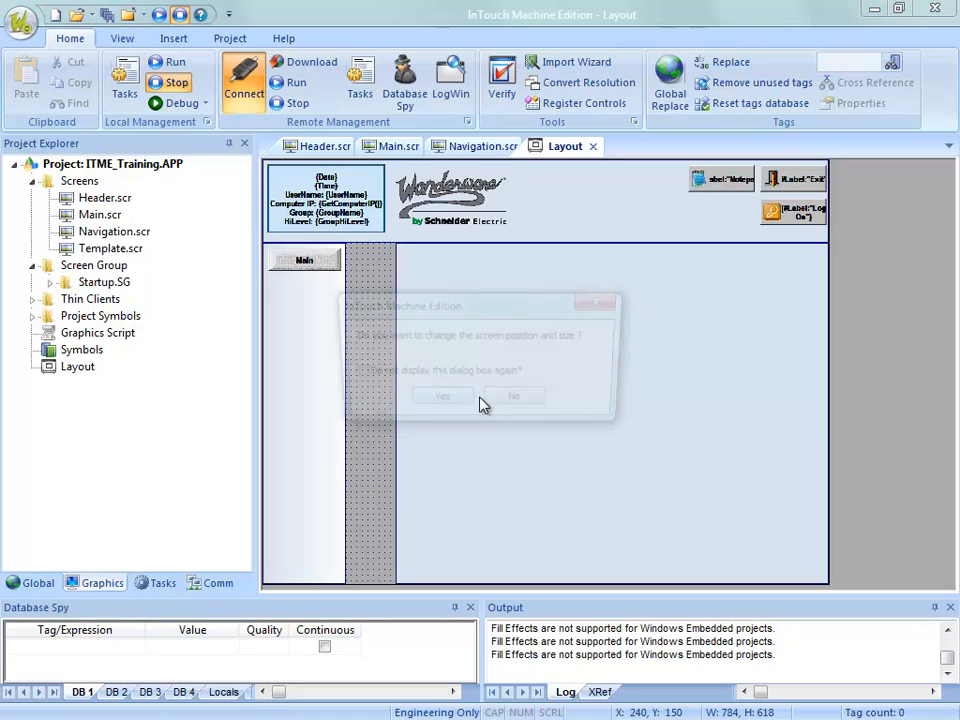
pyautogui.click(494, 401)
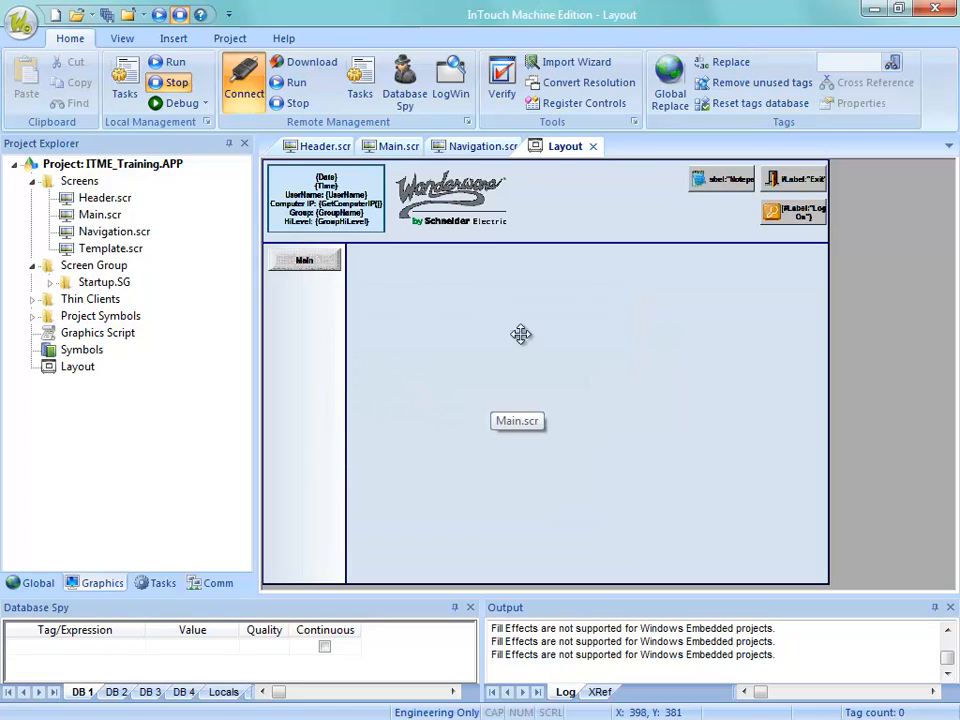
# Close the Layout view and all open screens, saving Main.scr's changes but declining its download to the target system
pyautogui.click(593, 147)
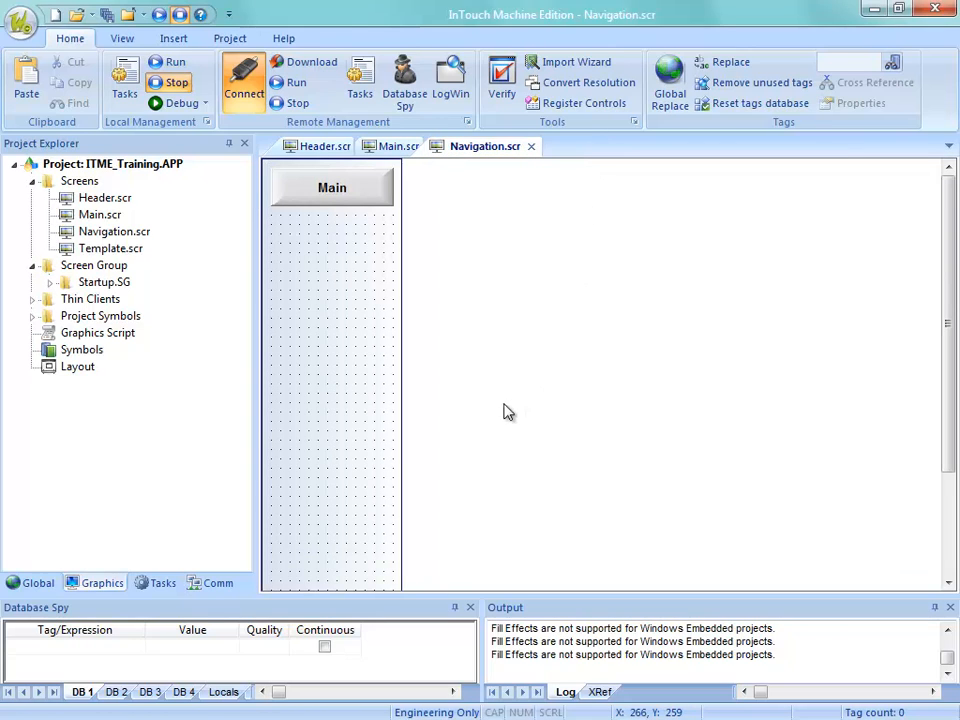
pyautogui.click(533, 148)
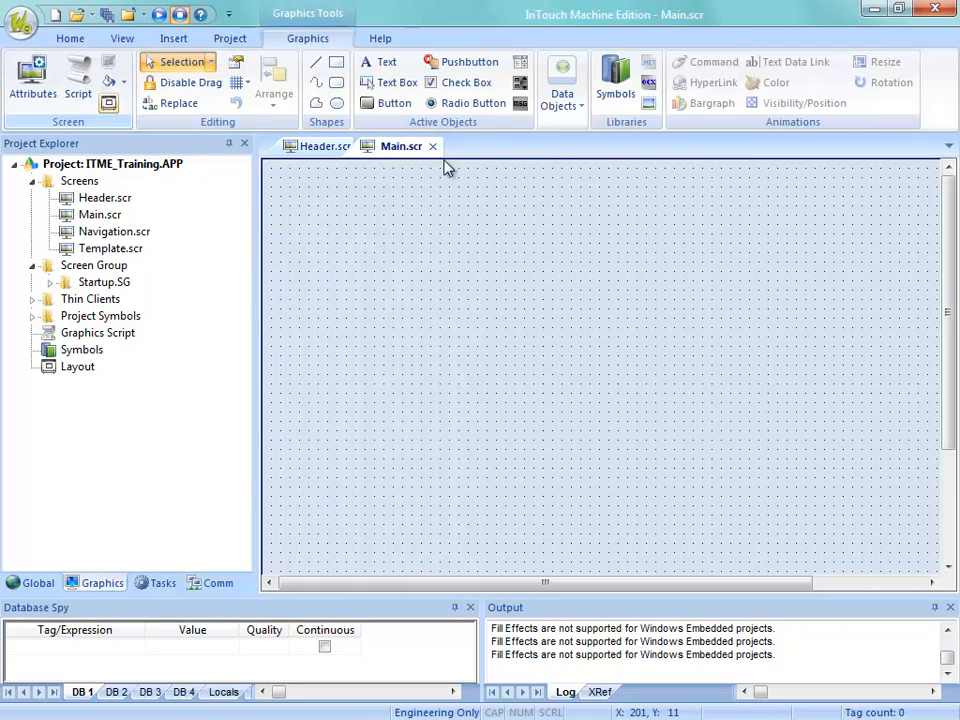
pyautogui.click(432, 146)
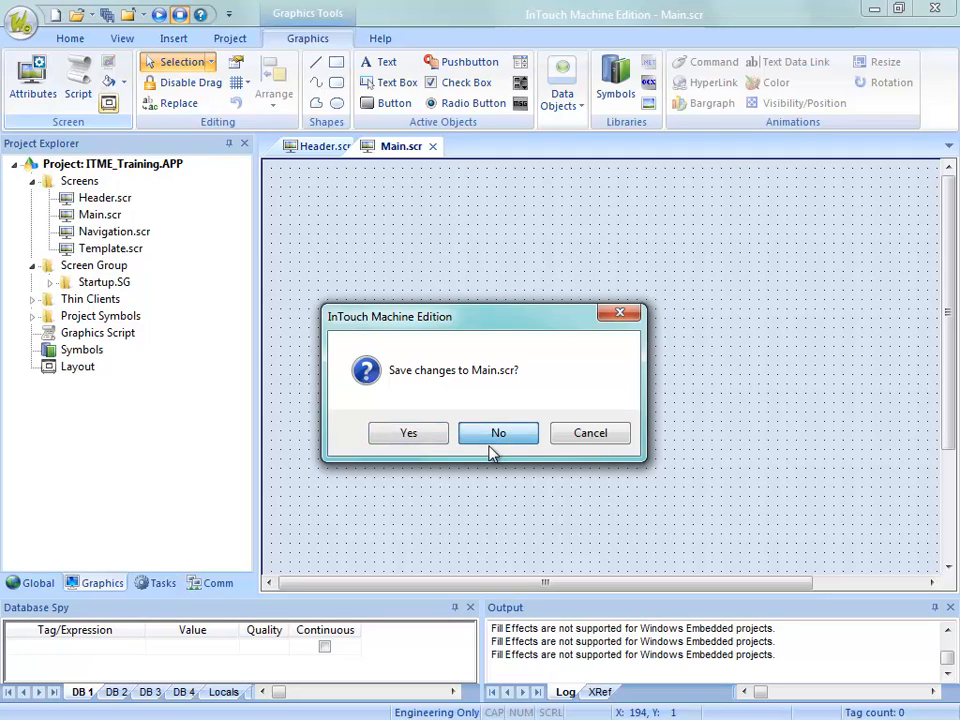
pyautogui.click(409, 433)
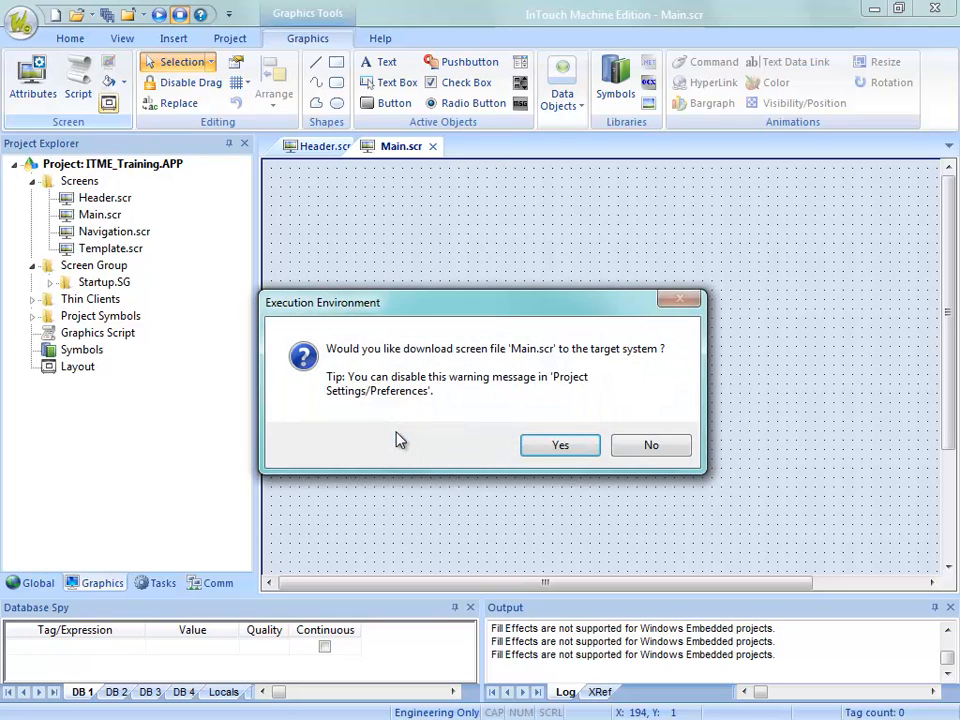
pyautogui.click(626, 448)
pyautogui.click(363, 146)
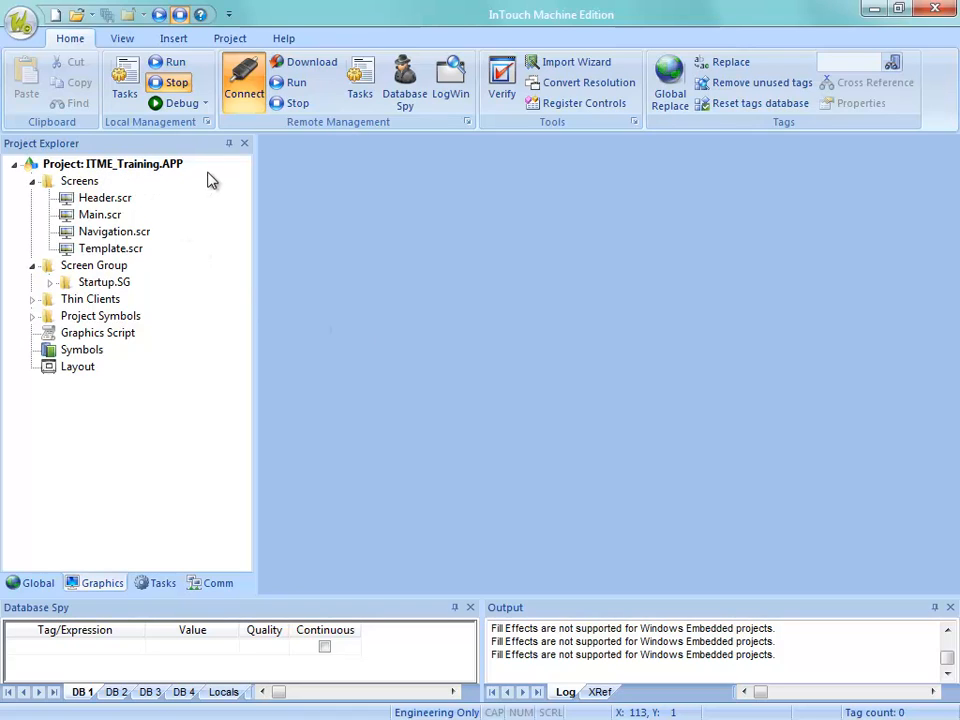
# Look through the project's Options, Information and Viewer settings, cancelling each without changes
pyautogui.click(230, 40)
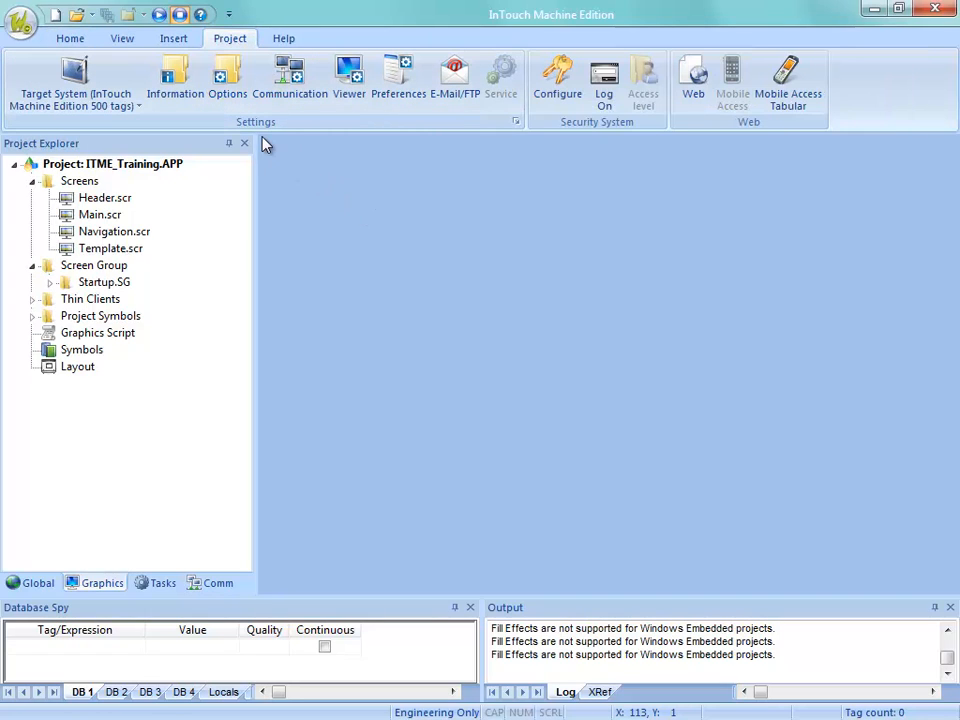
pyautogui.click(228, 92)
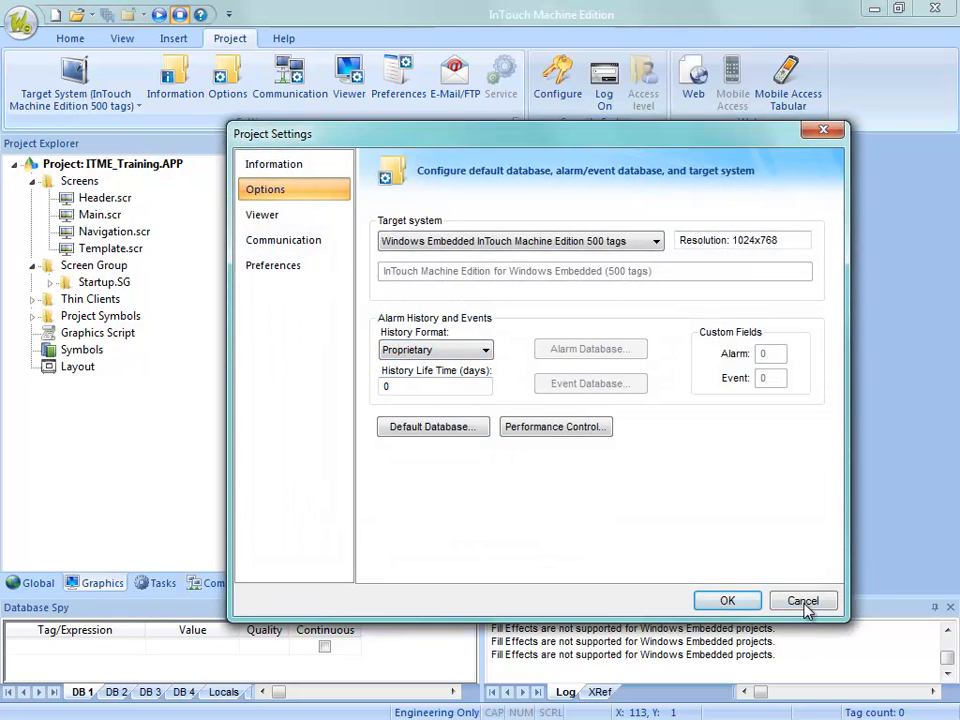
pyautogui.click(803, 602)
pyautogui.click(193, 97)
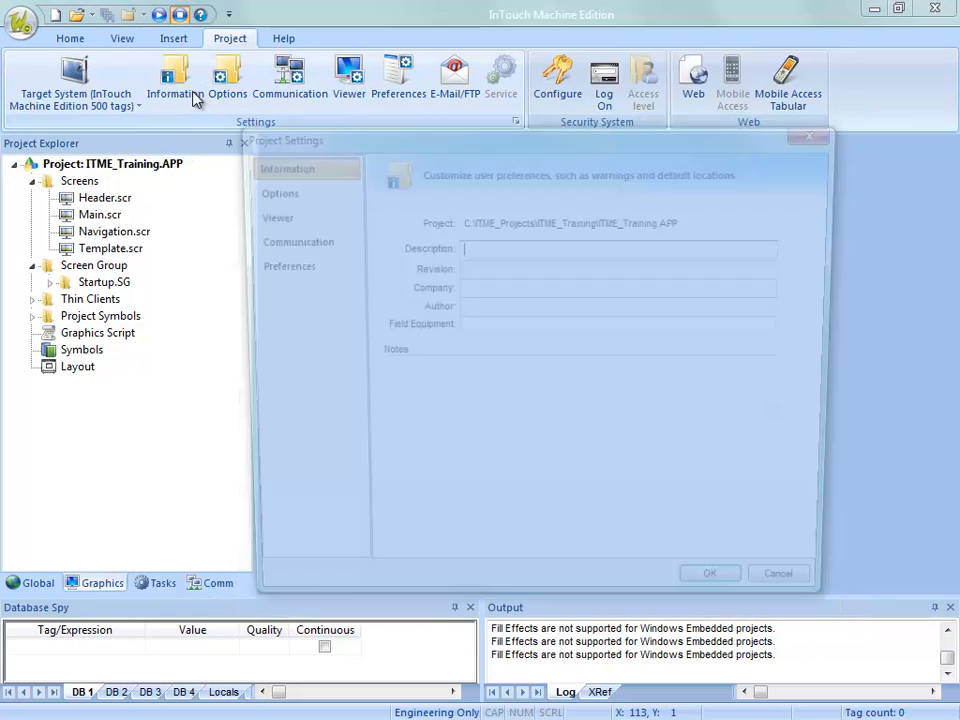
pyautogui.click(808, 602)
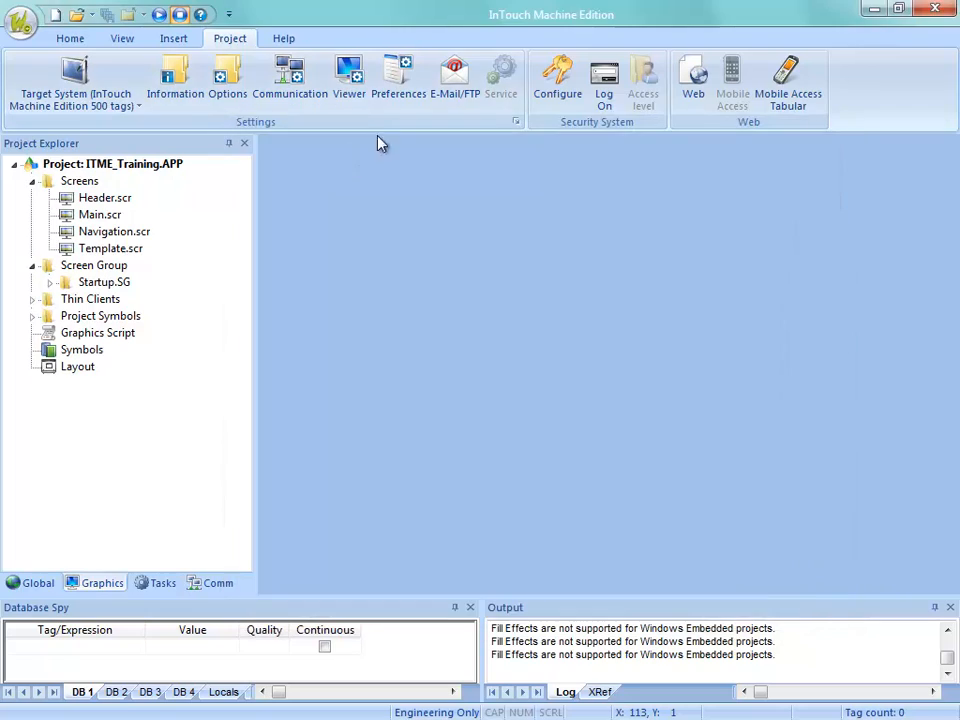
pyautogui.click(341, 92)
pyautogui.click(778, 598)
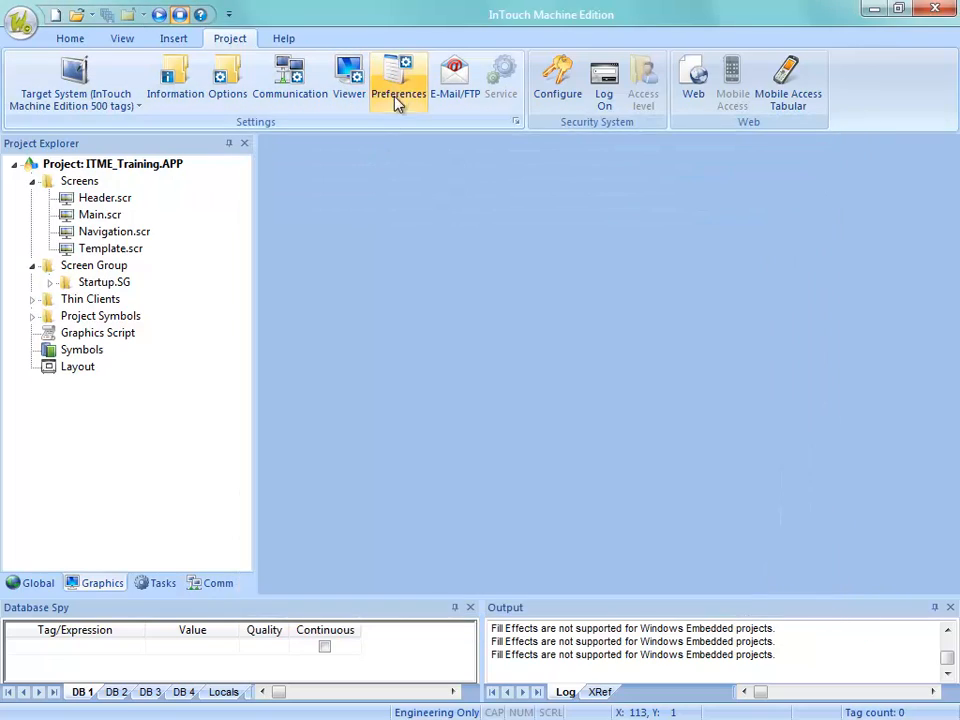
# Review the project's Preferences settings, including the default project path, and cancel without changes
pyautogui.click(397, 100)
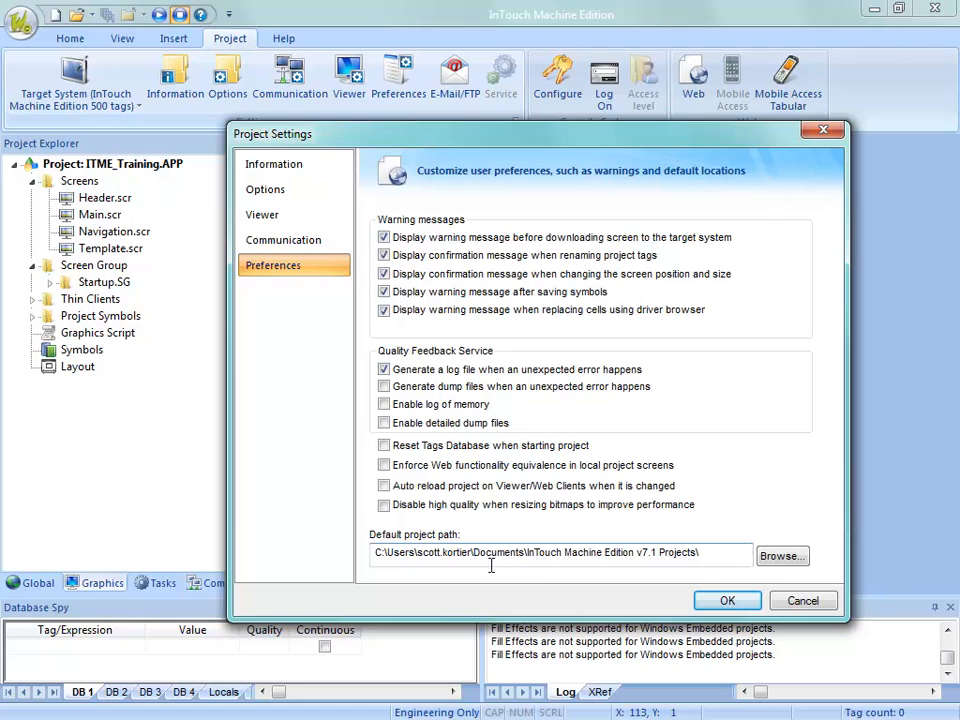
pyautogui.moveTo(700, 552); pyautogui.dragTo(529, 552)
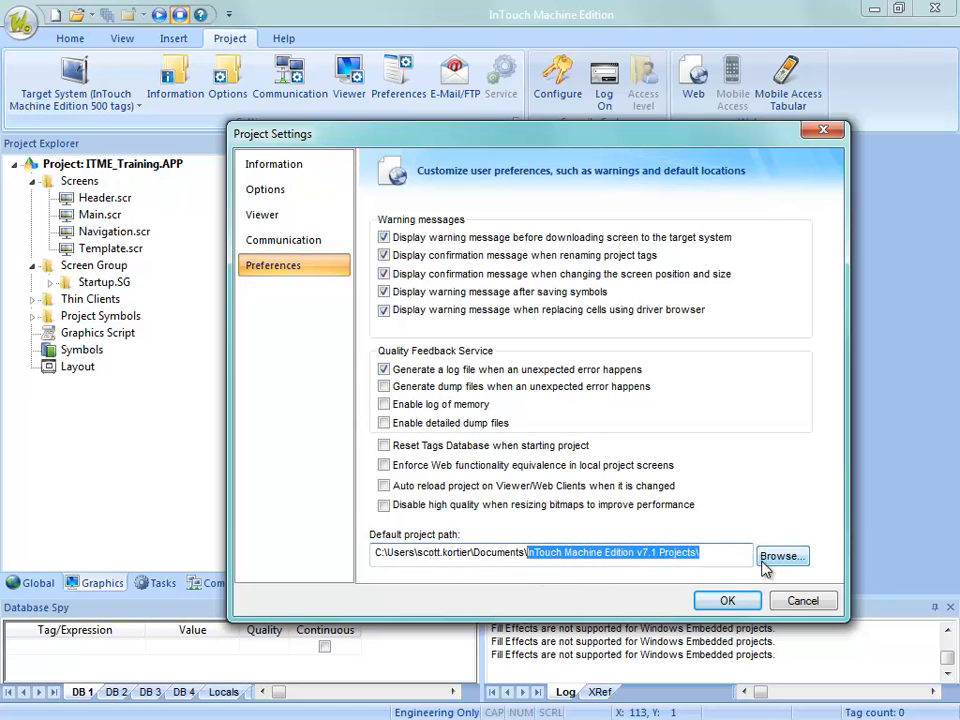
pyautogui.click(690, 553)
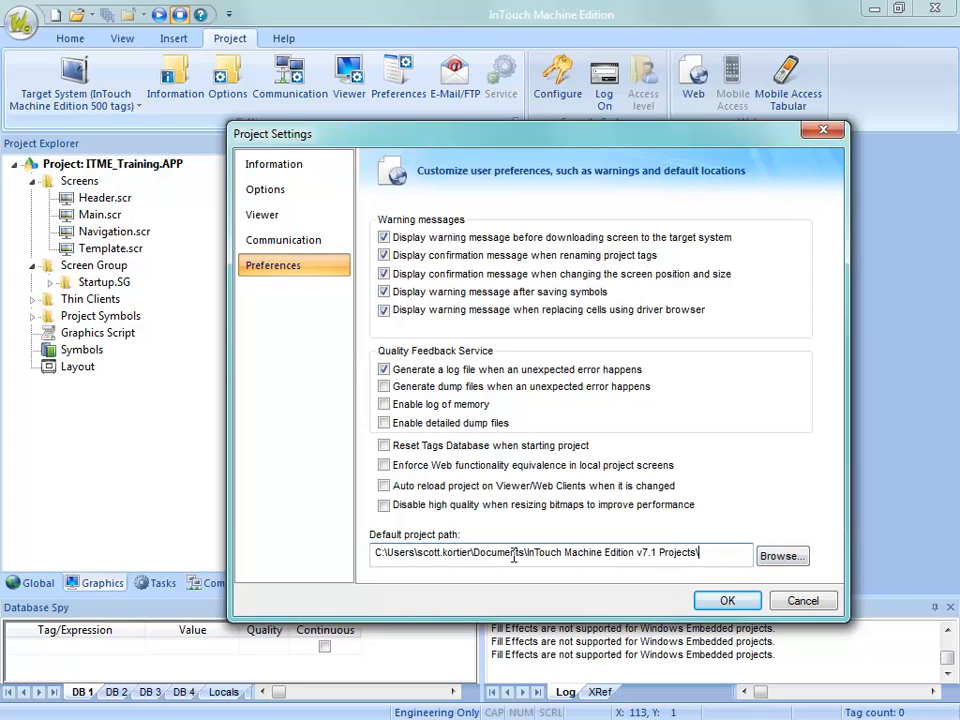
pyautogui.click(797, 604)
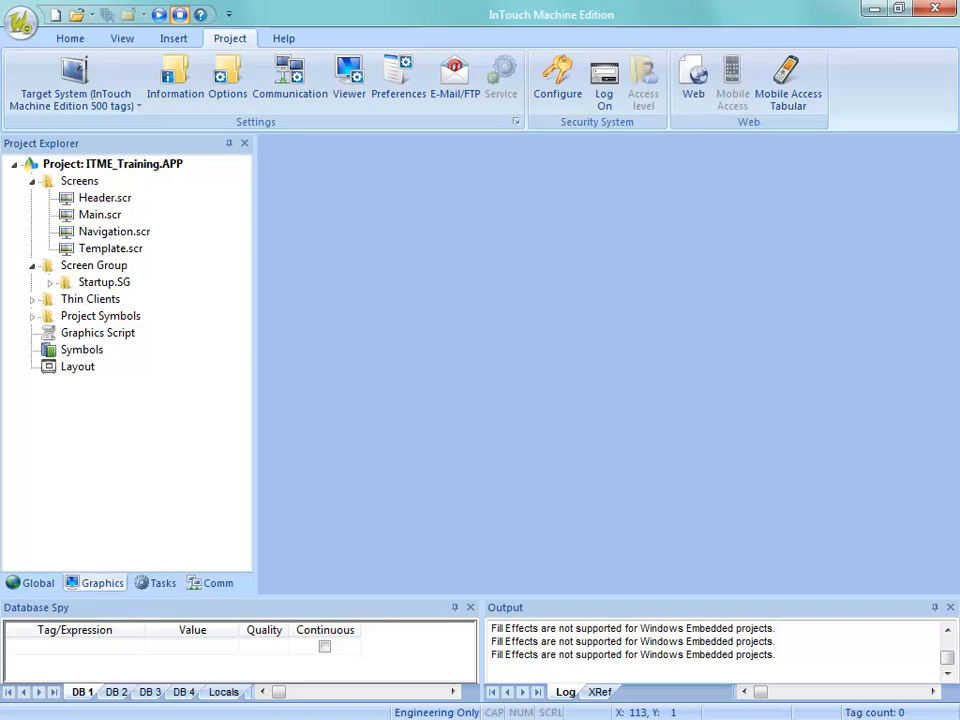
# Switch to the ScreenGroup.pptx slide show in PowerPoint and advance to the Online Resources slide
pyautogui.hotkey('alt', 'Tab')
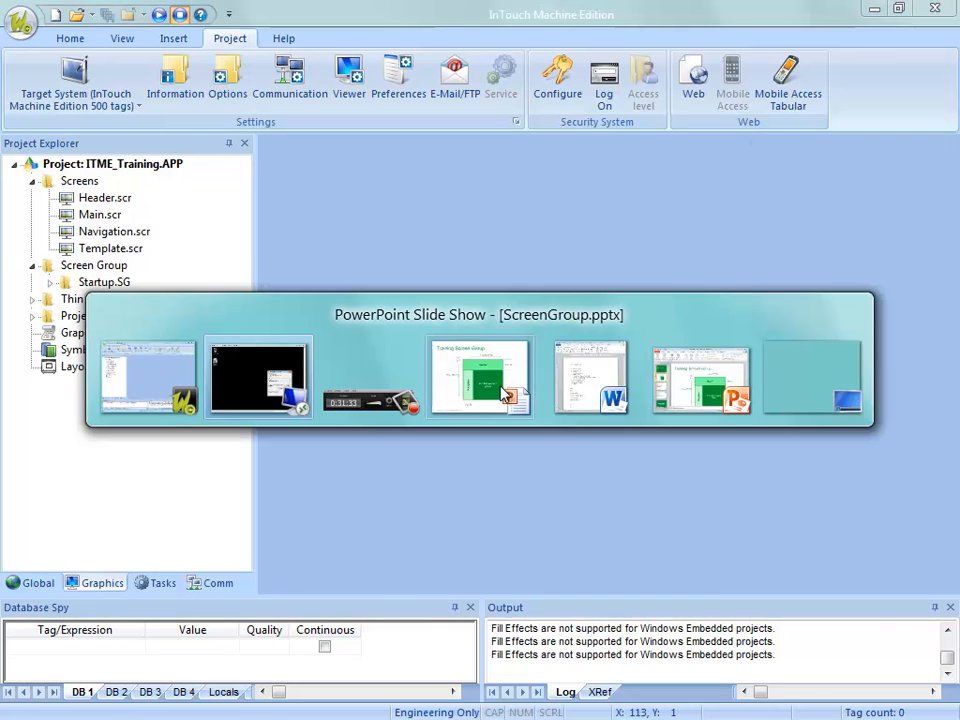
pyautogui.click(501, 391)
pyautogui.click(501, 391)
pyautogui.click(504, 398)
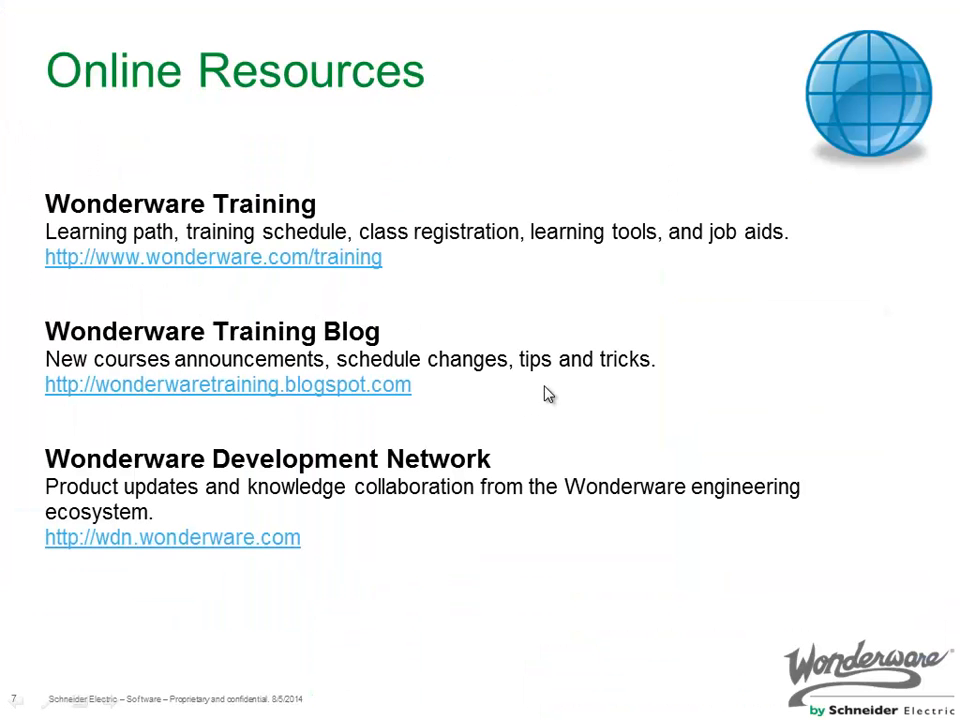